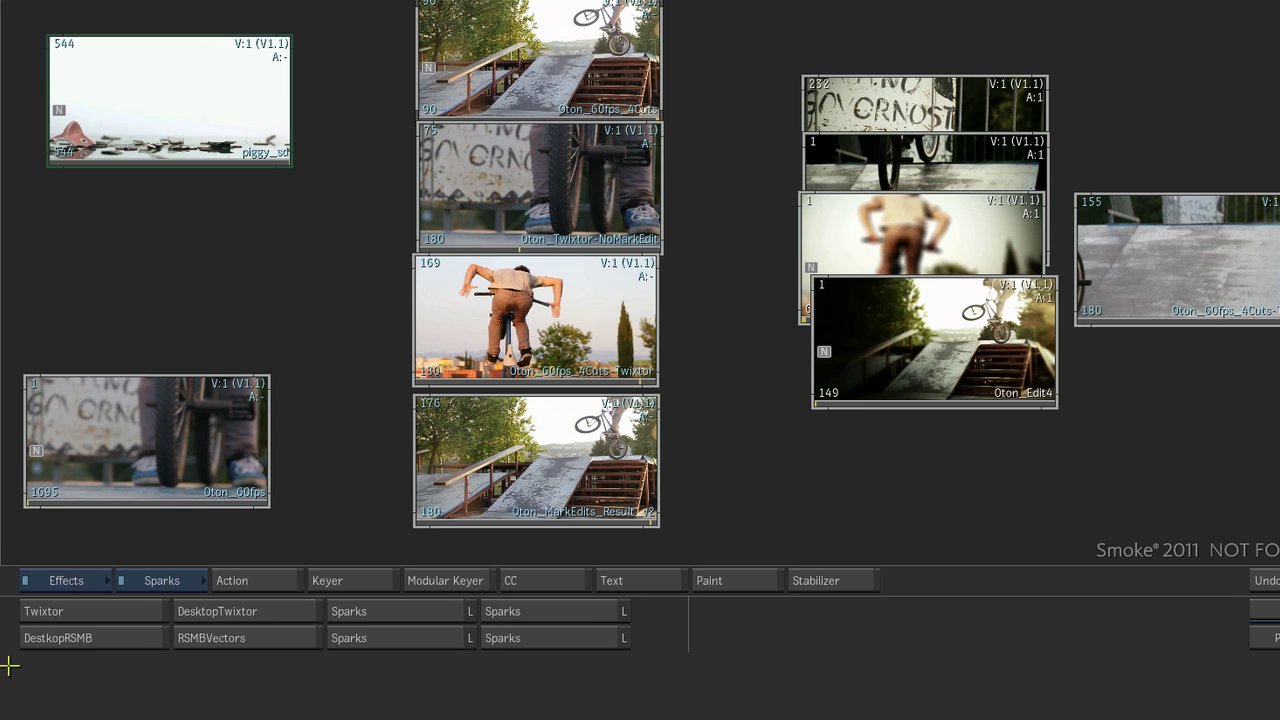
Step: From an empty Sparks slot, browse to the /usr/discreet/sparks bookmark listing Twixtor and other sparks
left_click(321, 475)
left_click(187, 584)
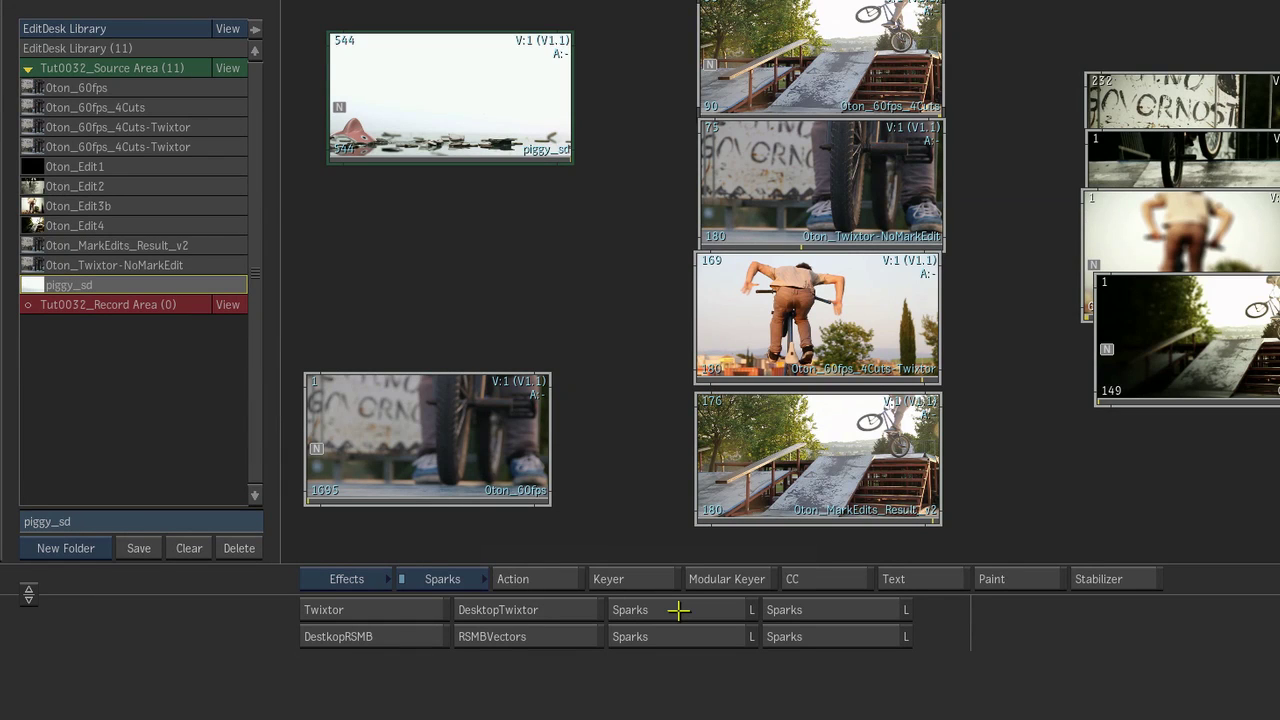
left_click(679, 609)
left_click(560, 637)
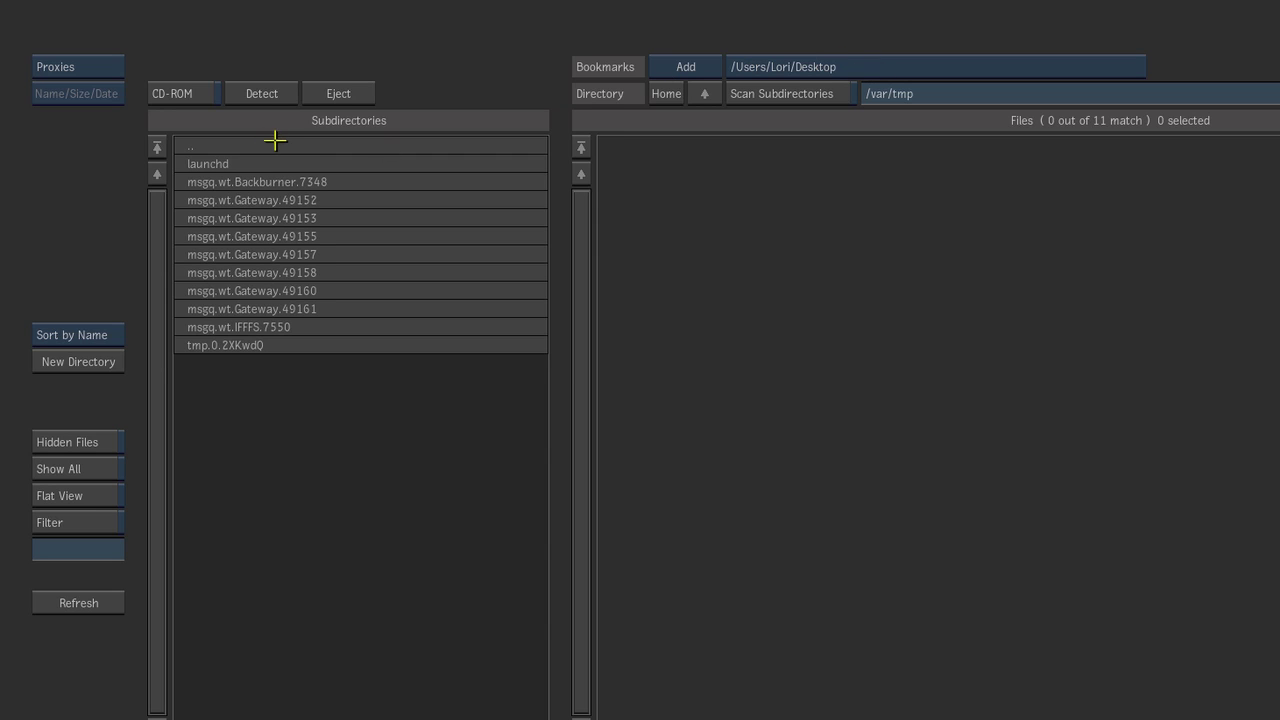
left_click(836, 67)
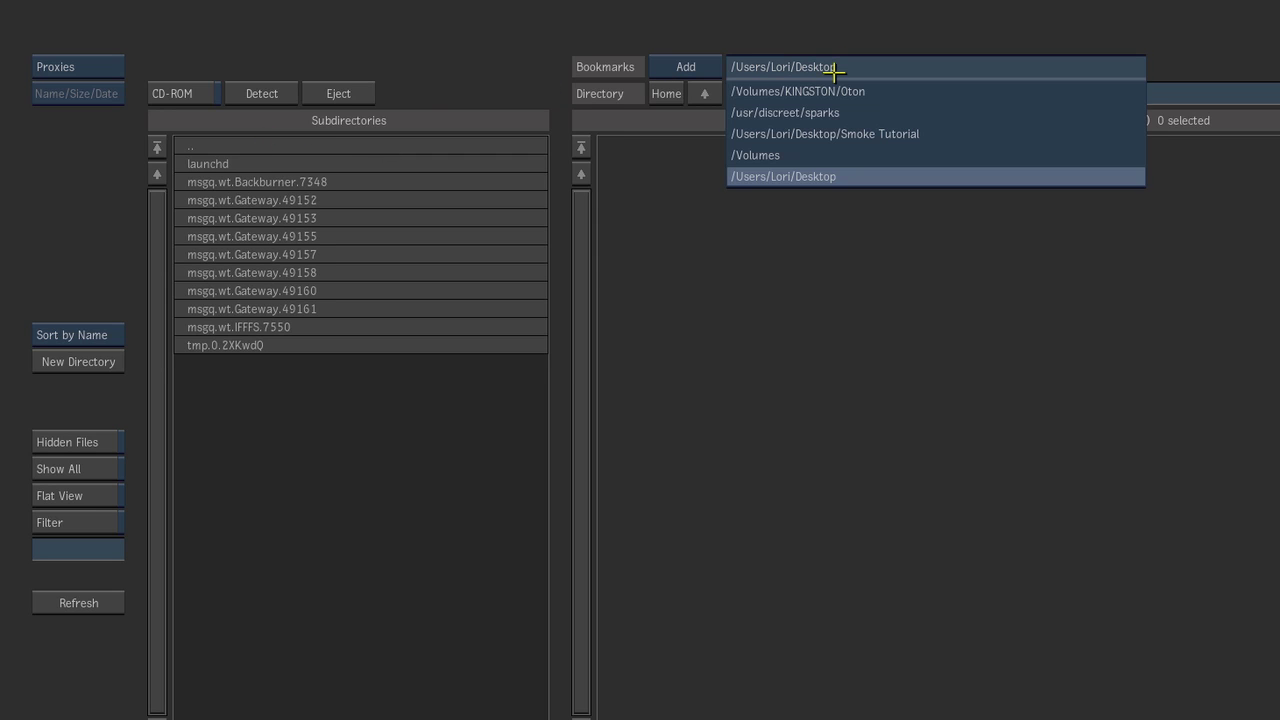
left_click(832, 112)
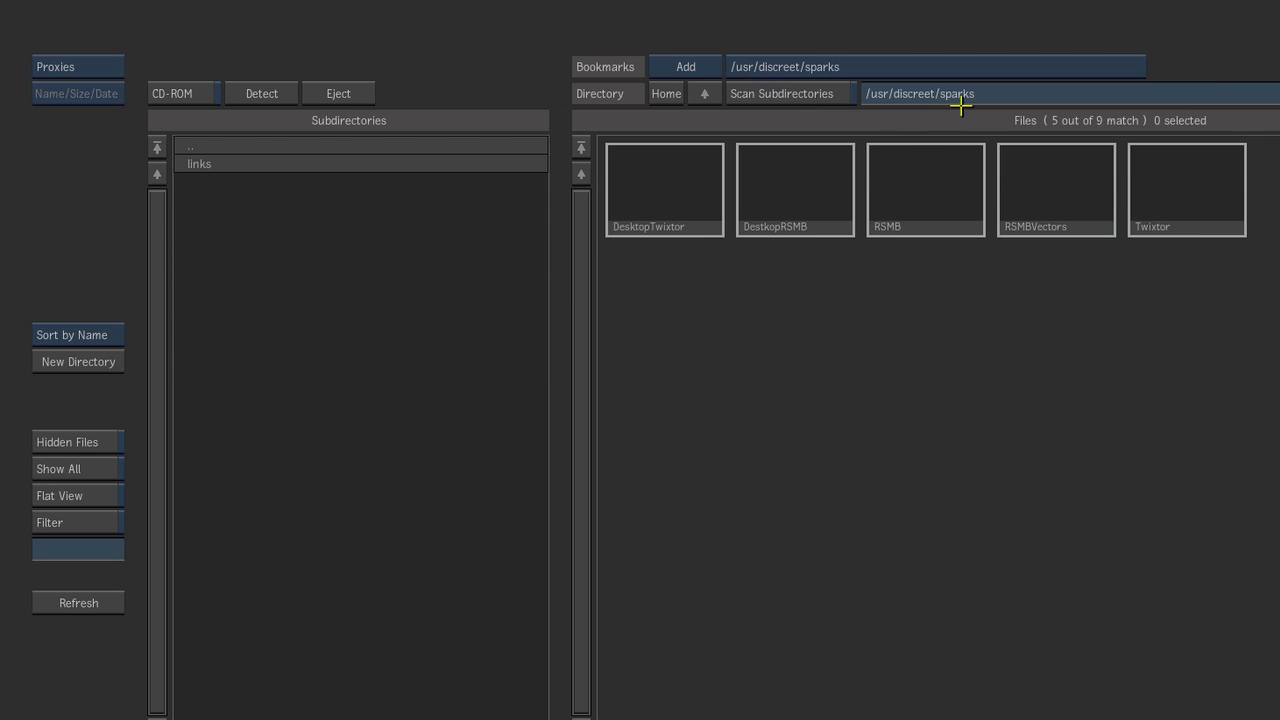
Step: Load the Twixtor spark and run DesktopTwixtor on the piggy clip at Speed Factor 0.50
left_click(1214, 229)
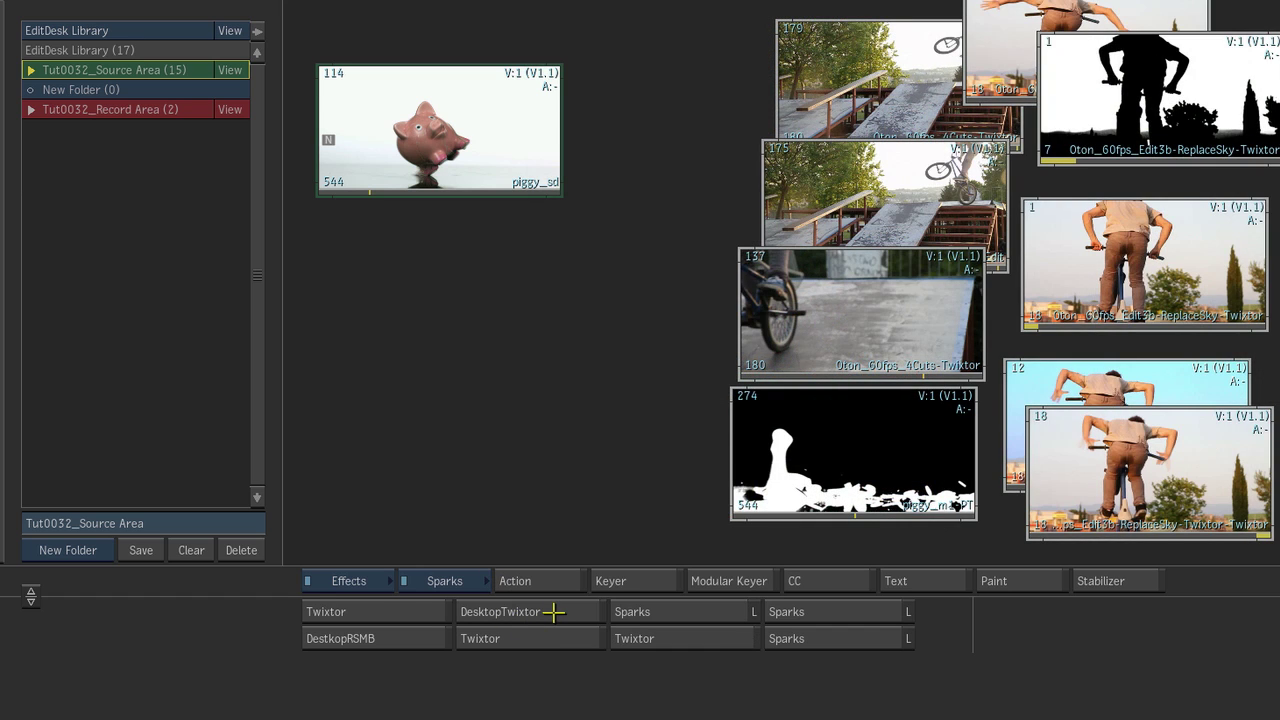
left_click(553, 611)
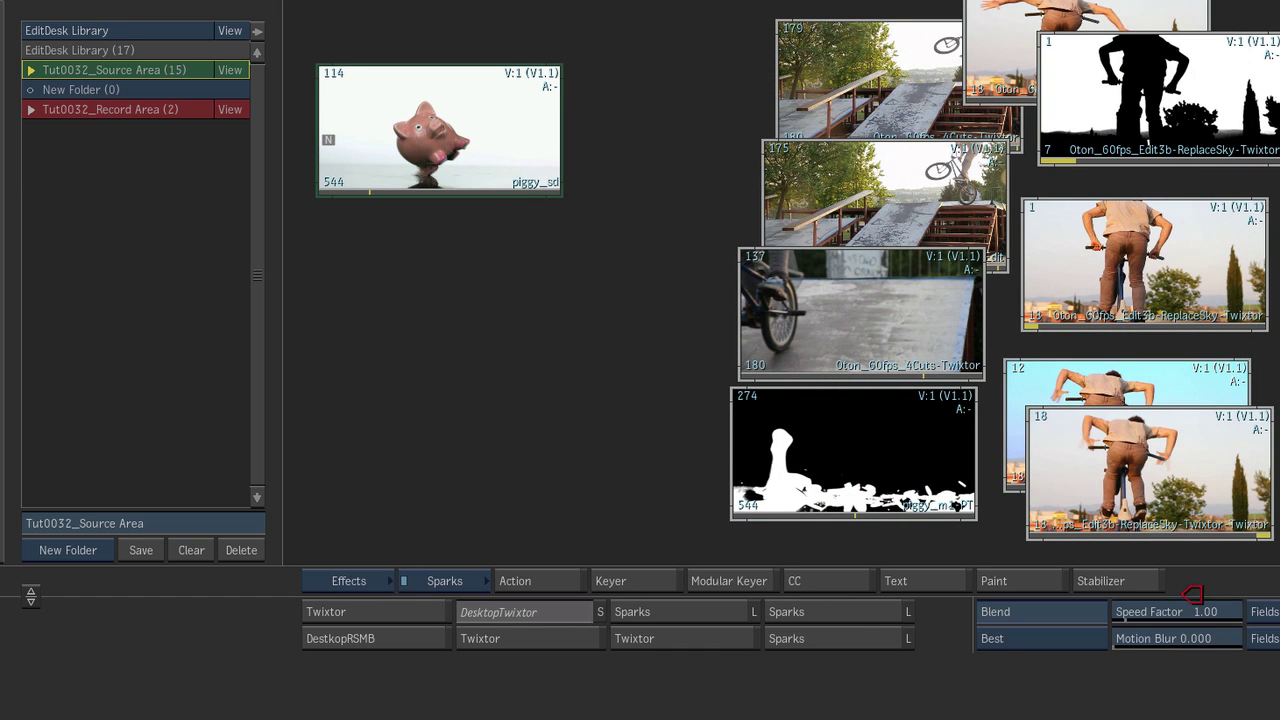
left_click(1200, 611)
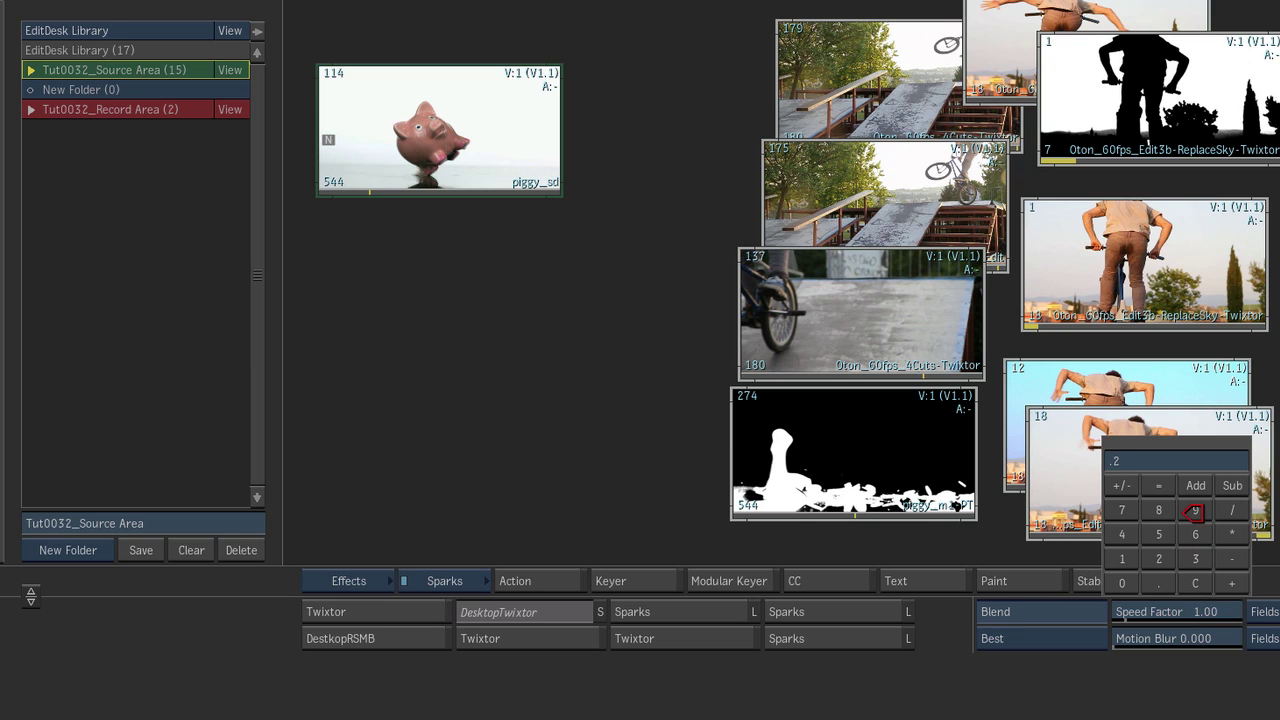
key("Return")
left_click(352, 75)
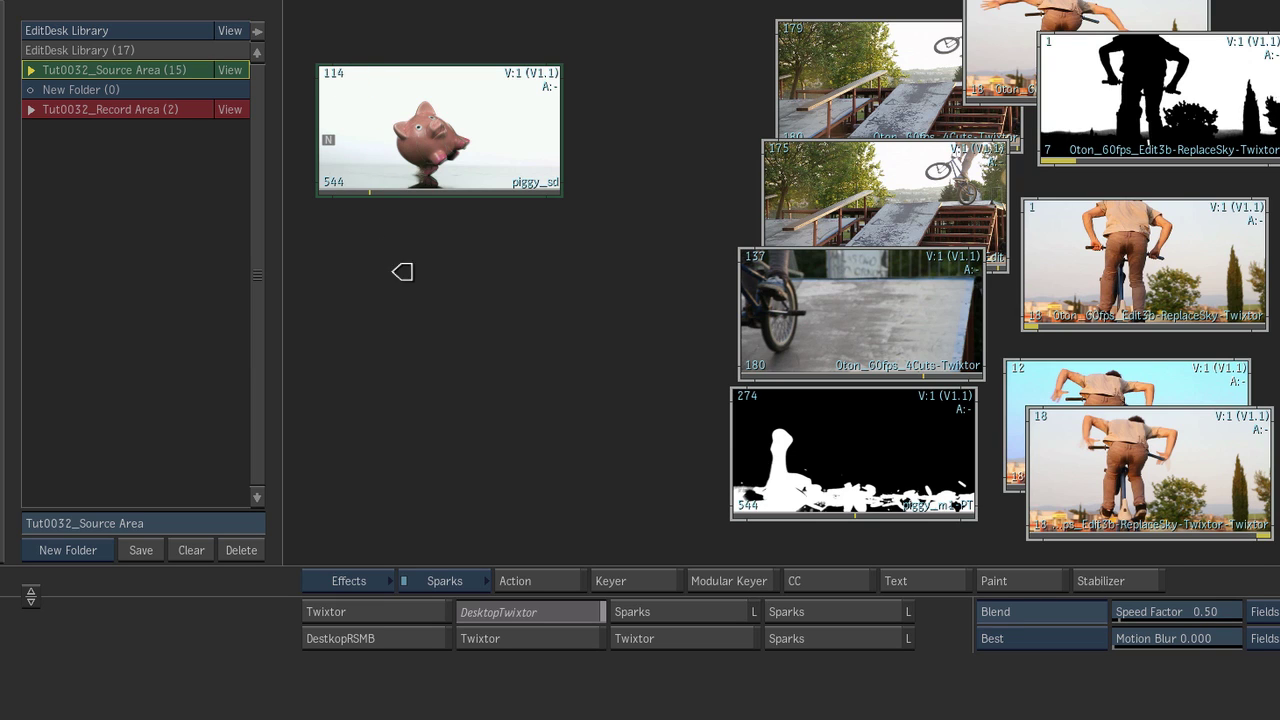
left_click(398, 276)
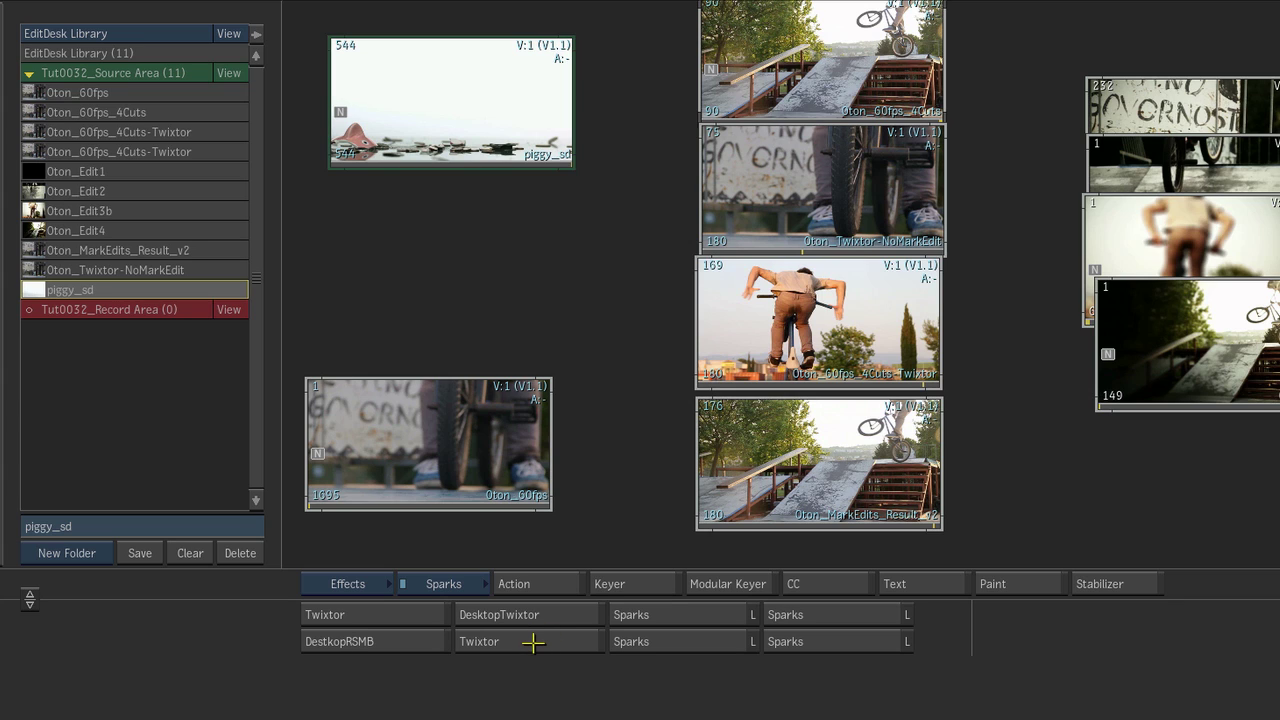
Step: Launch the Twixtor spark from the Sparks row on the piggy_sd clip
left_click(533, 642)
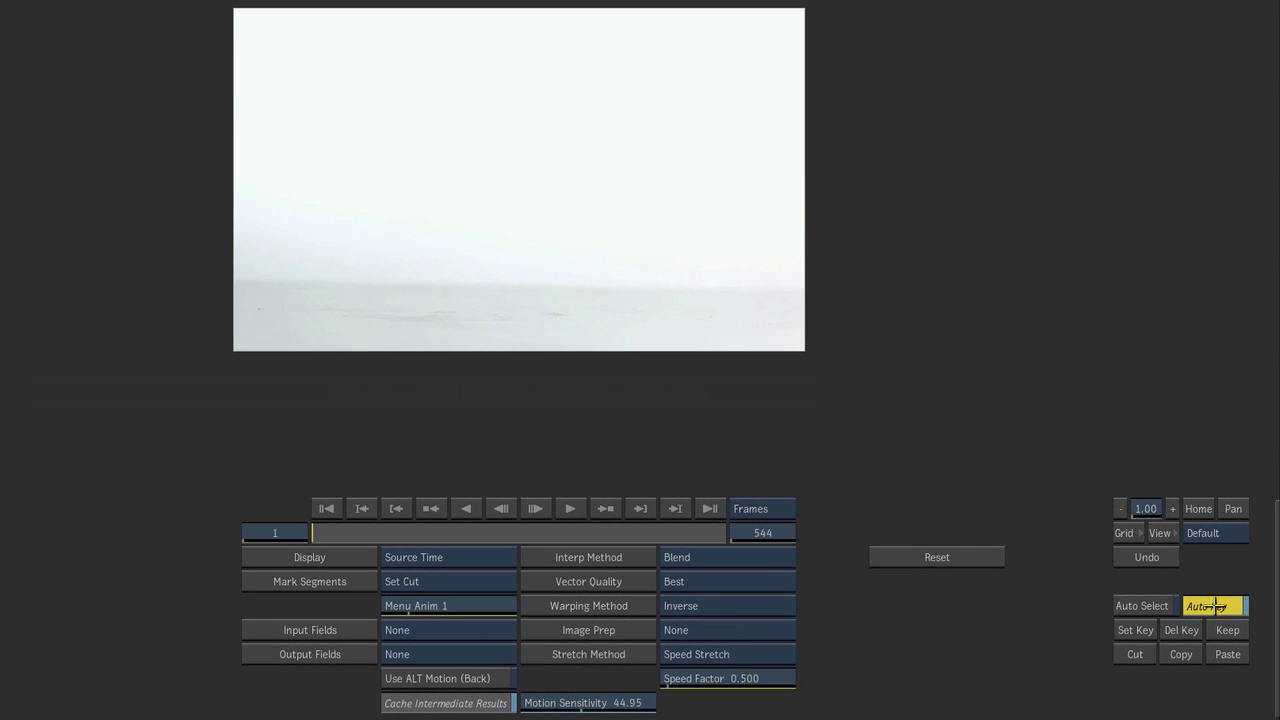
Step: Turn off Auto Key and set the Twixtor Display to Output Time
left_click(1215, 606)
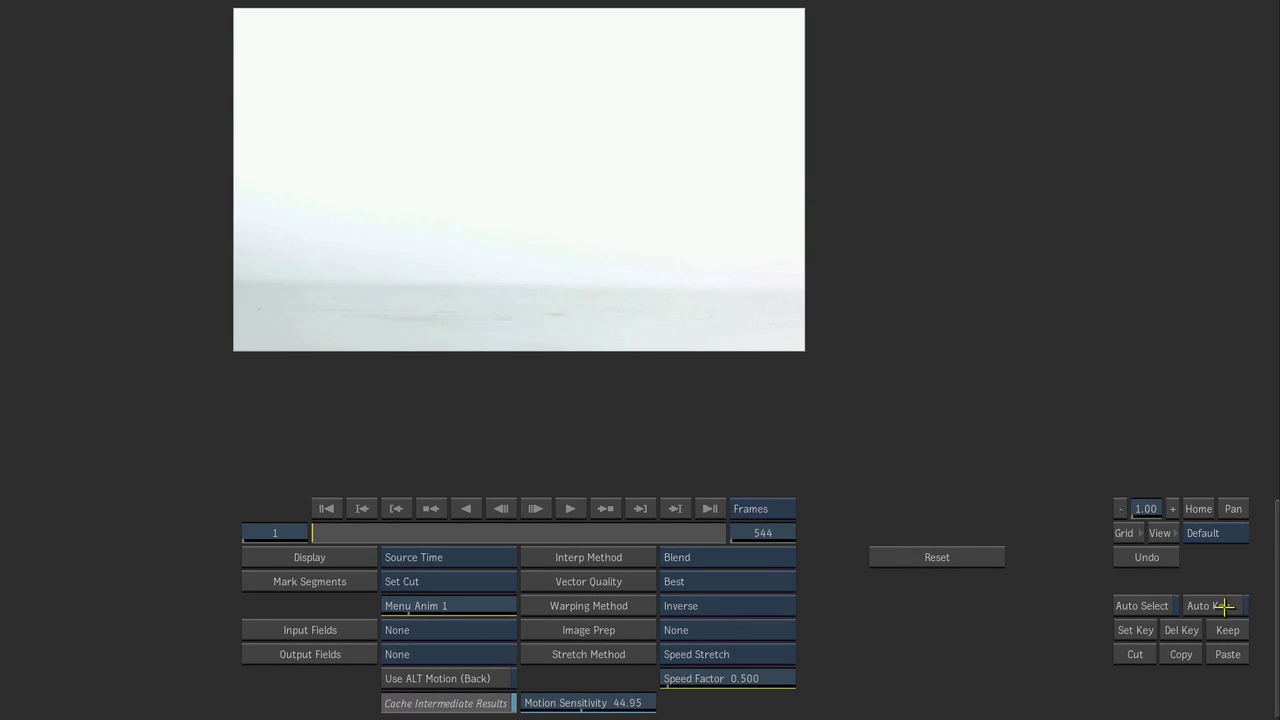
left_click(472, 557)
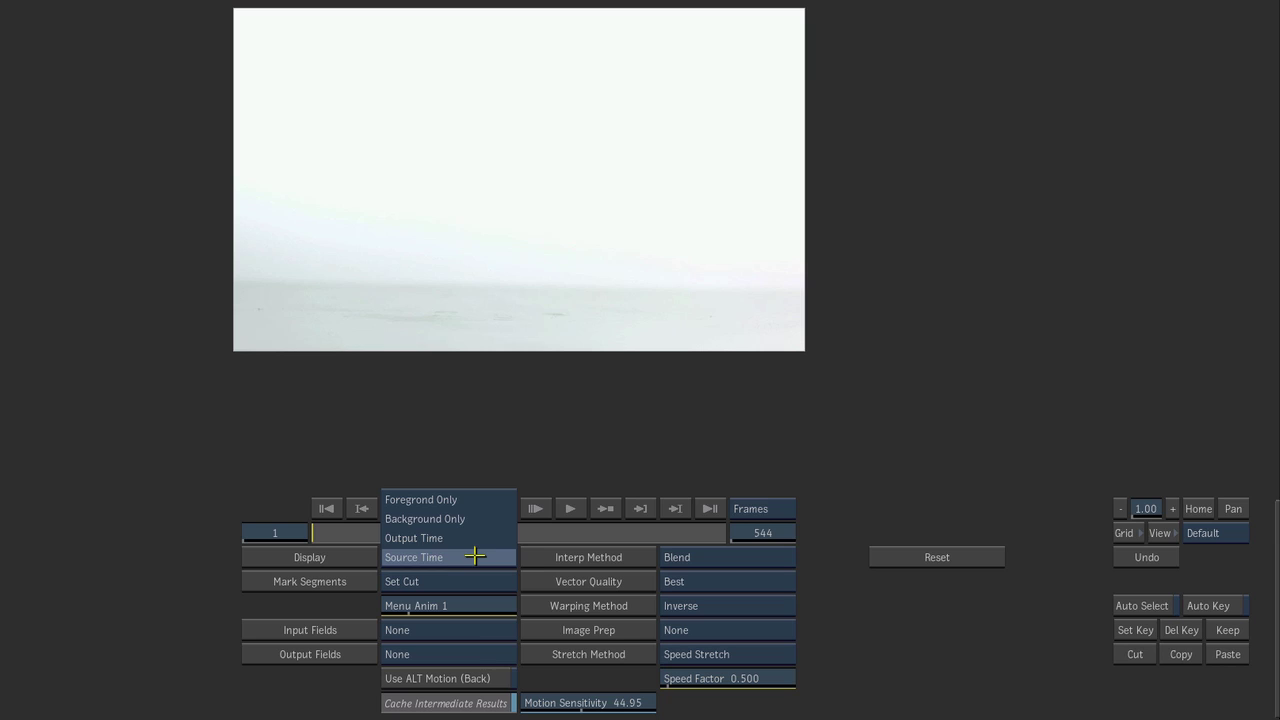
left_click(466, 538)
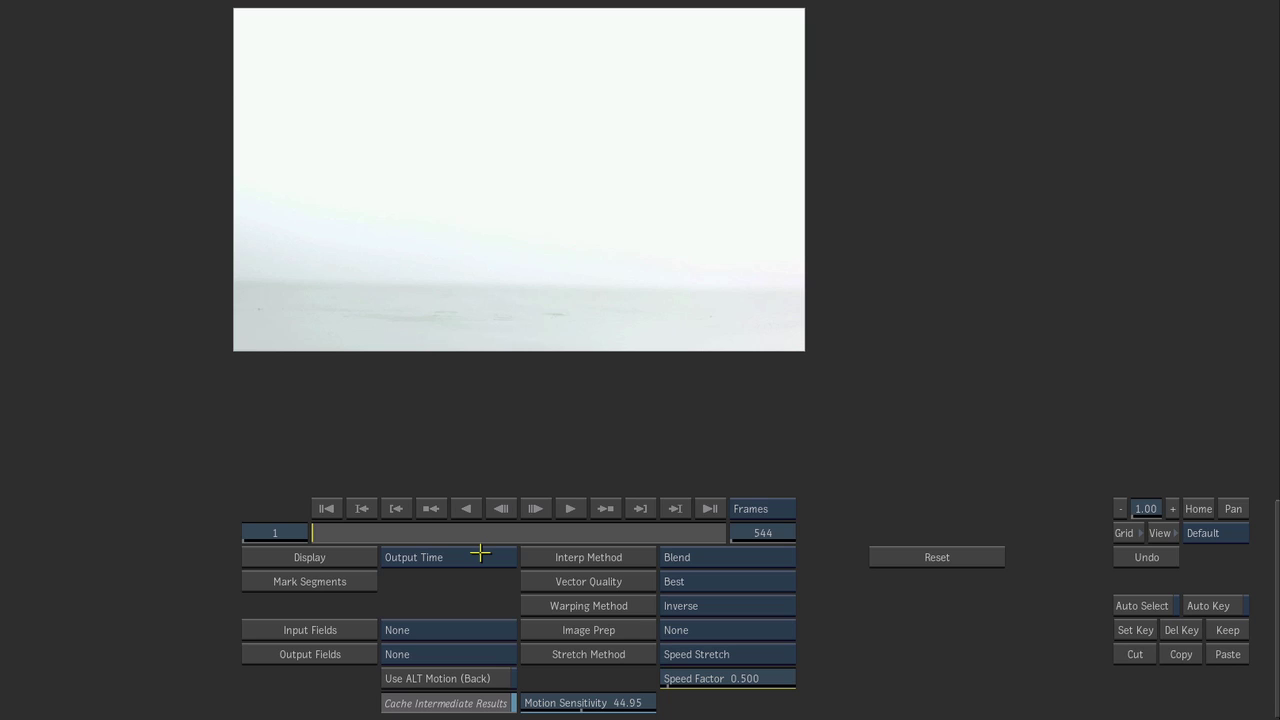
Step: Keep input and output fields at None, Blend interpolation and Best vector quality
left_click(427, 631)
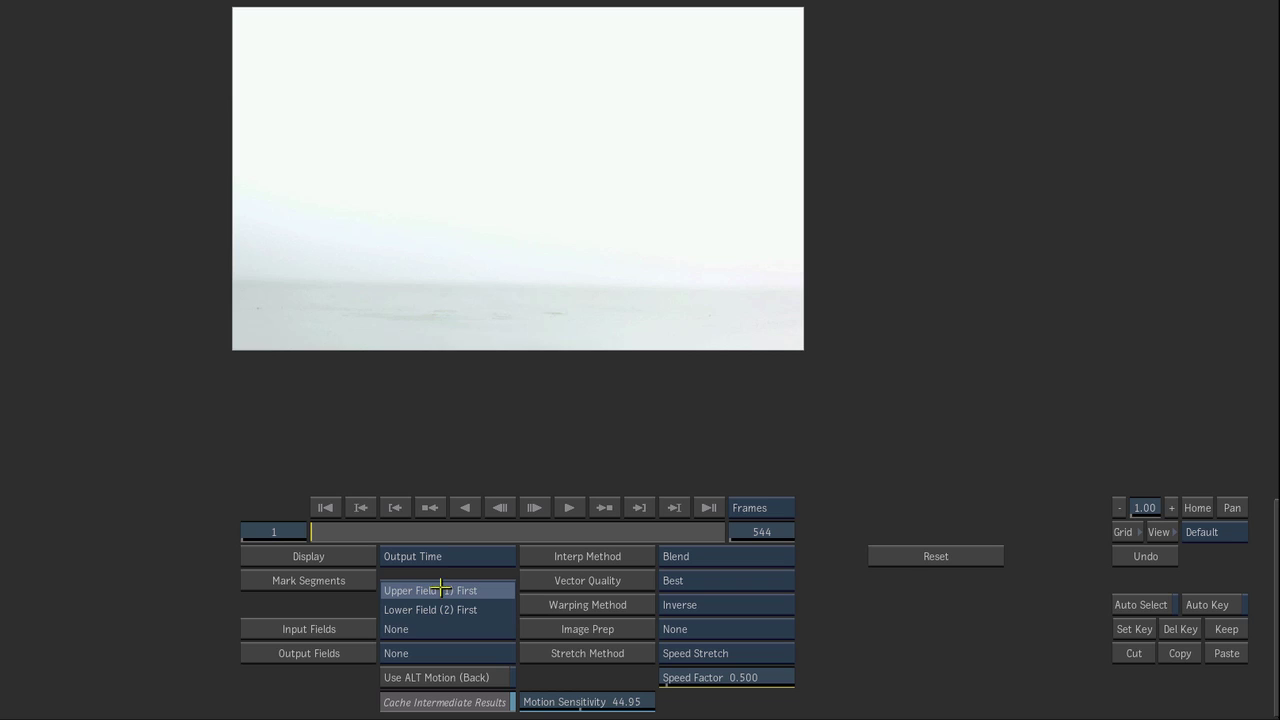
left_click(426, 629)
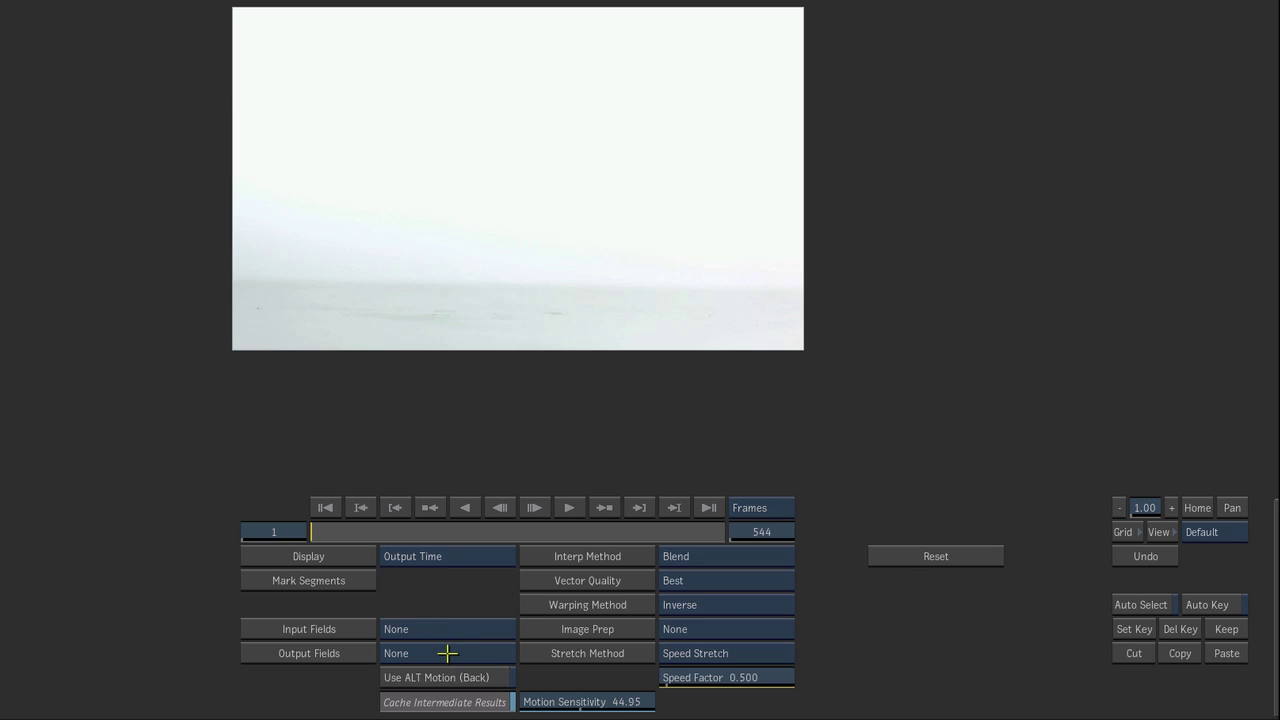
left_click(447, 653)
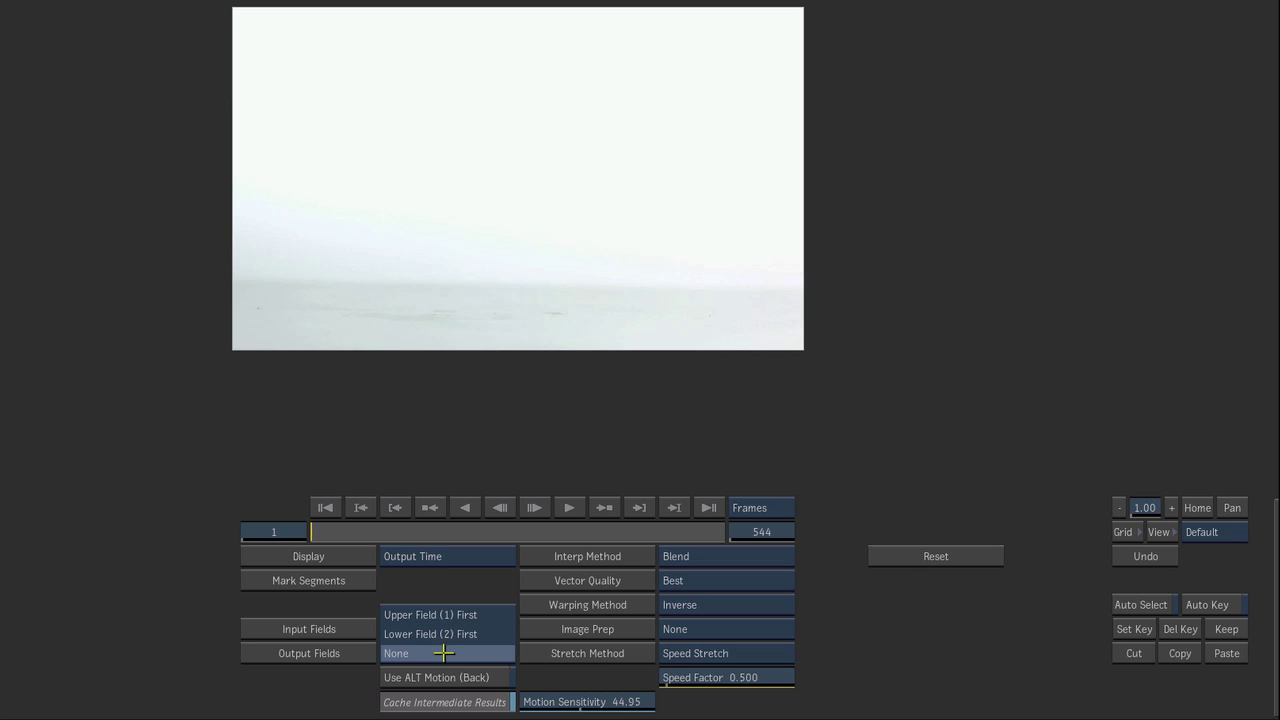
left_click(444, 652)
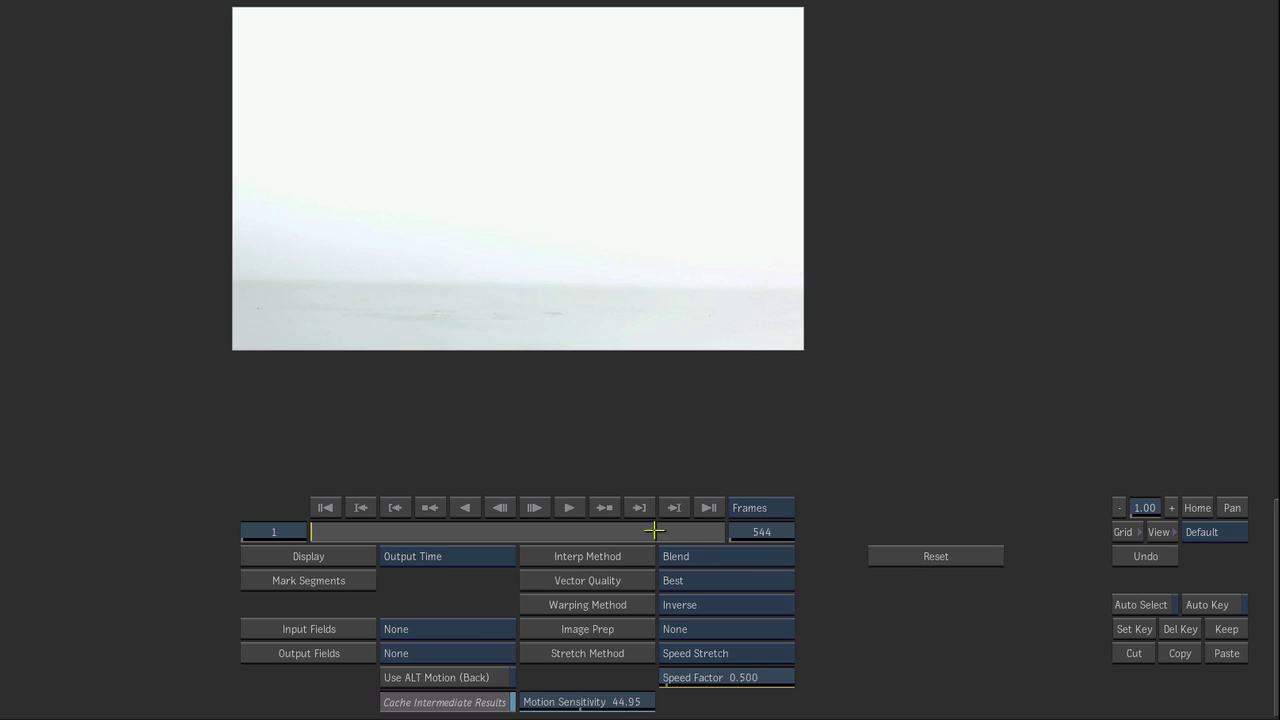
left_click(731, 555)
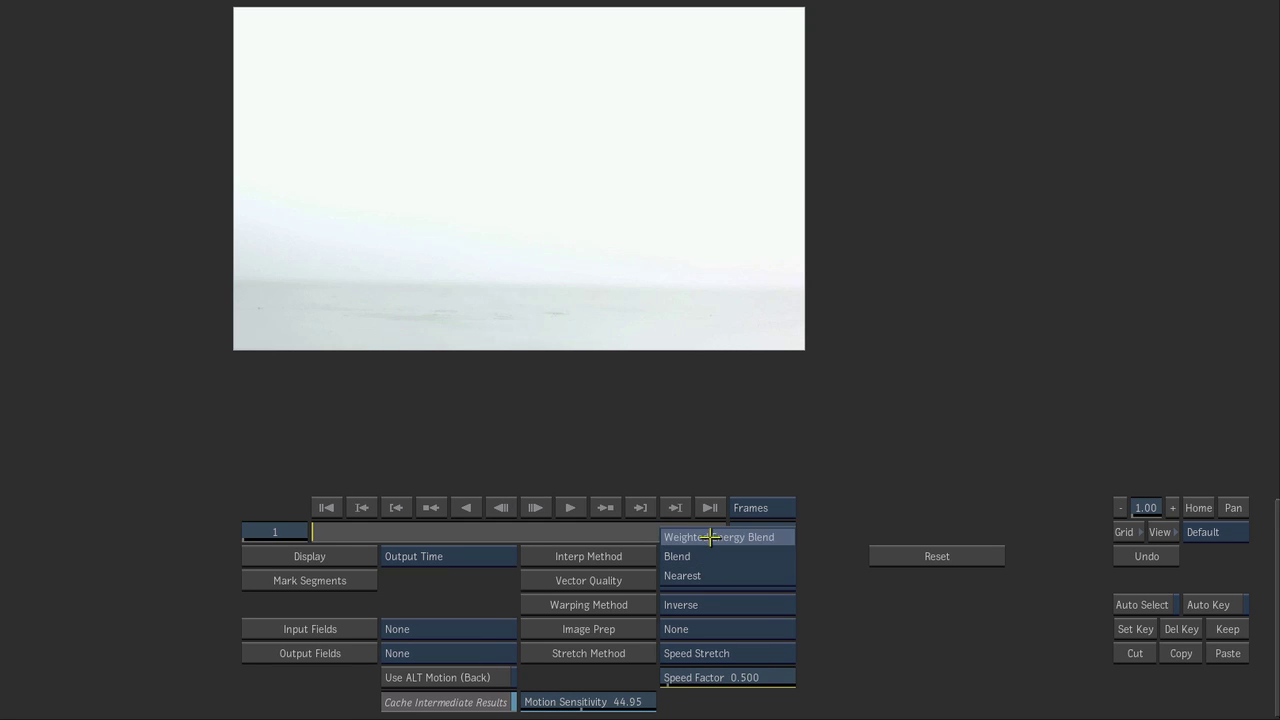
left_click(705, 556)
left_click(730, 580)
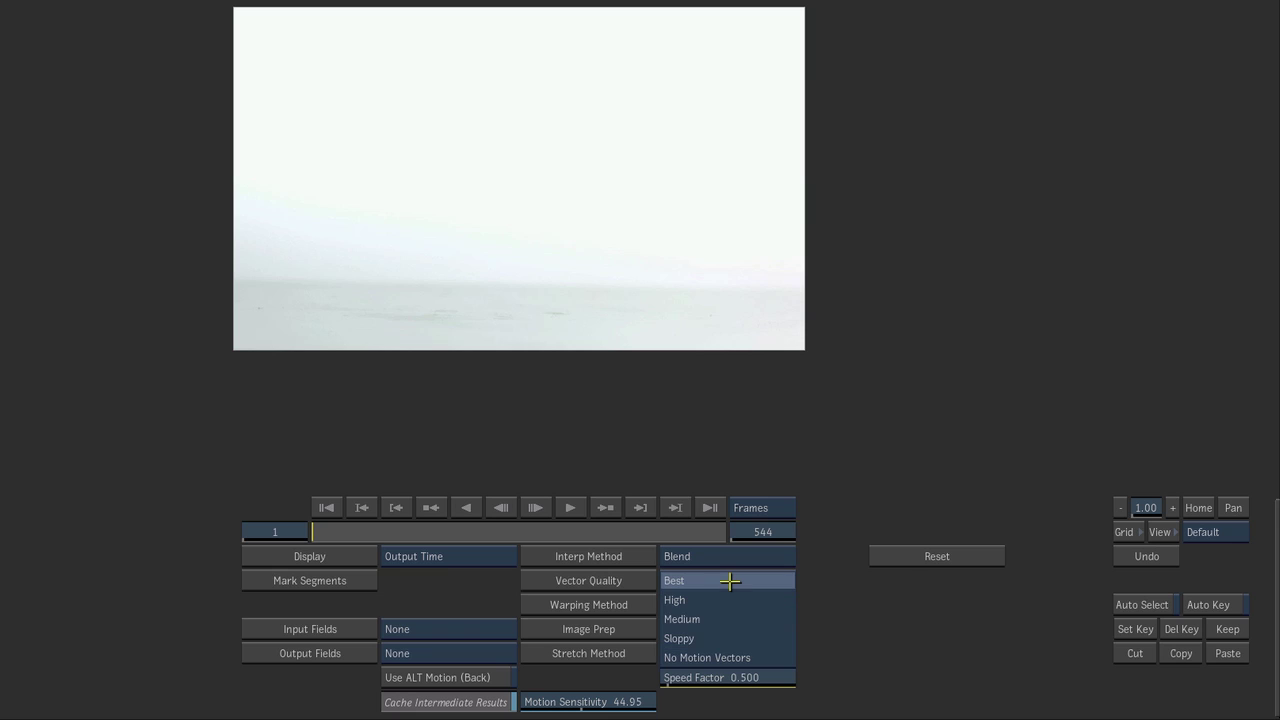
left_click(730, 580)
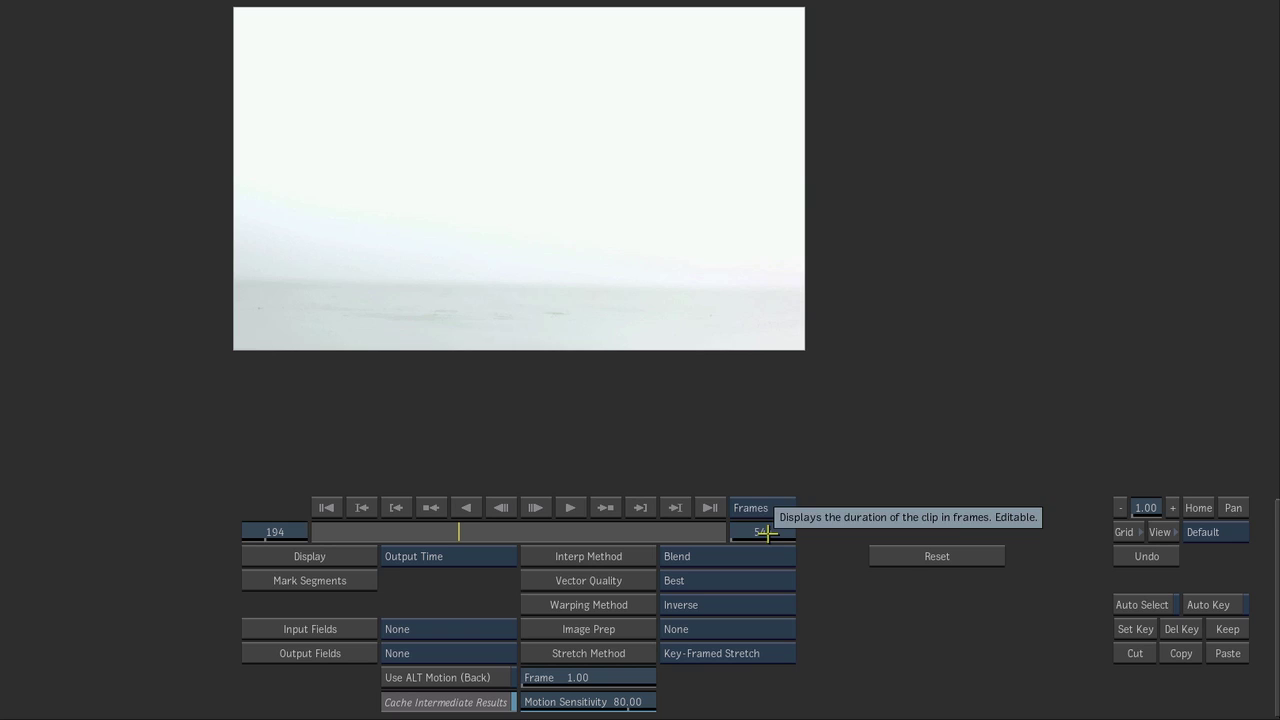
Step: Set the retimed clip duration to 1200 frames
left_click(766, 532)
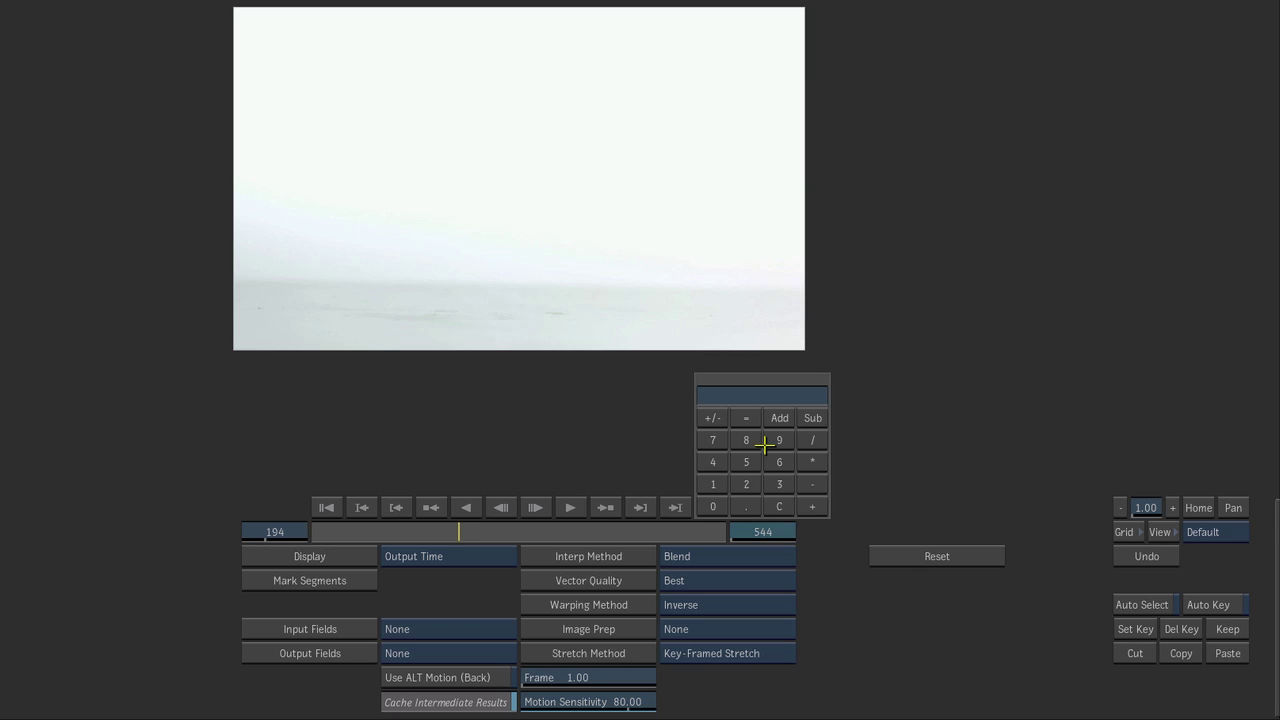
type("1200")
key("Return")
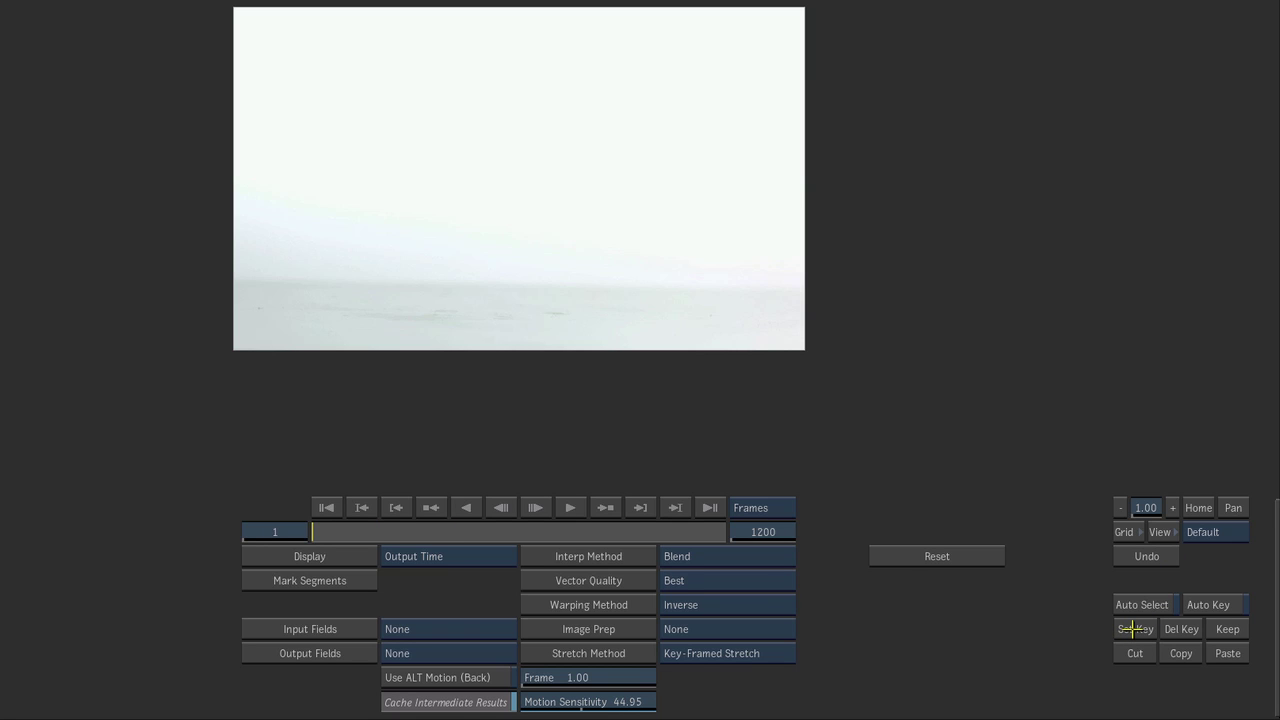
Step: Set a key at frame 1, then map output frame 1200 to source frame 544
left_click(1131, 628)
left_click(709, 508)
left_click(606, 678)
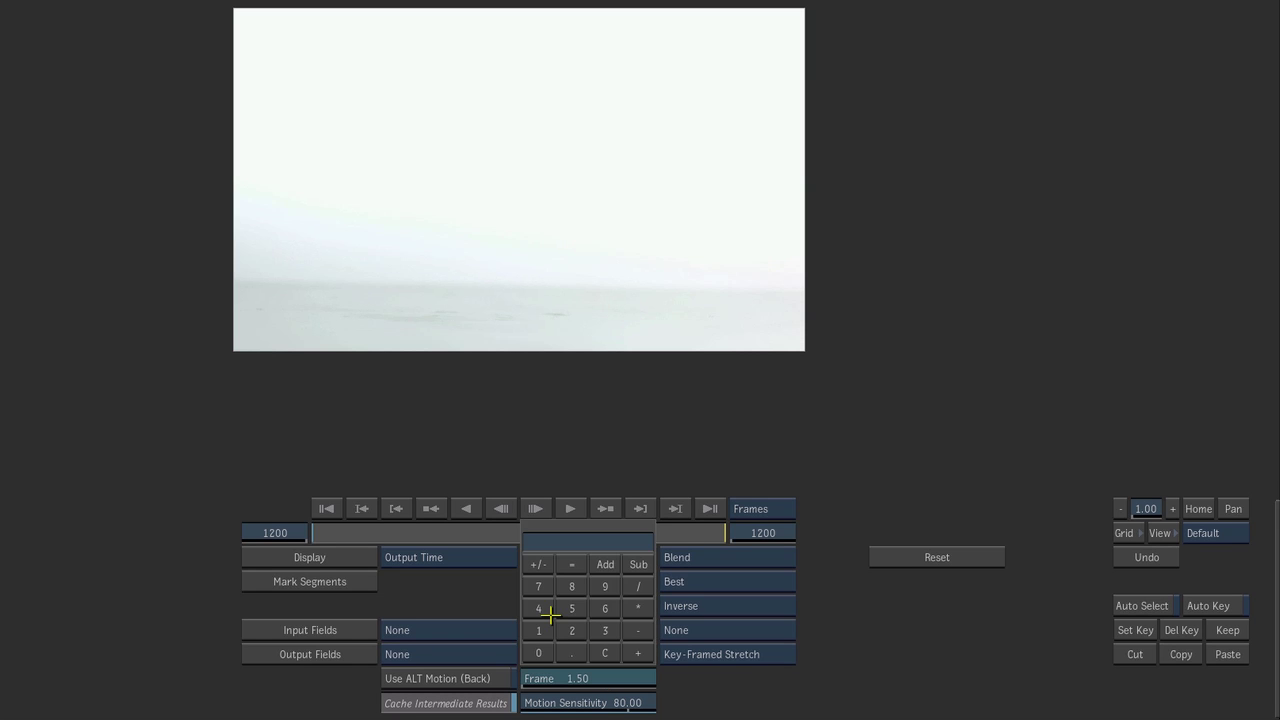
type("544")
key("Return")
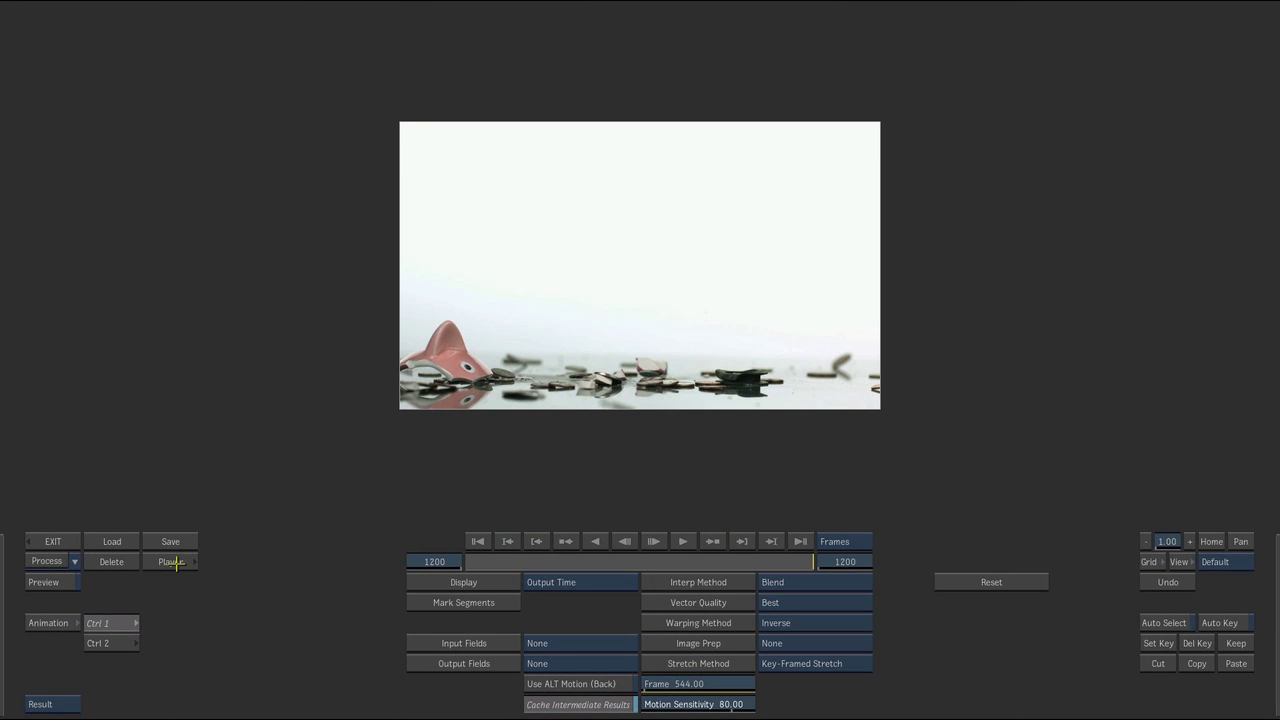
left_click(174, 562)
key("space")
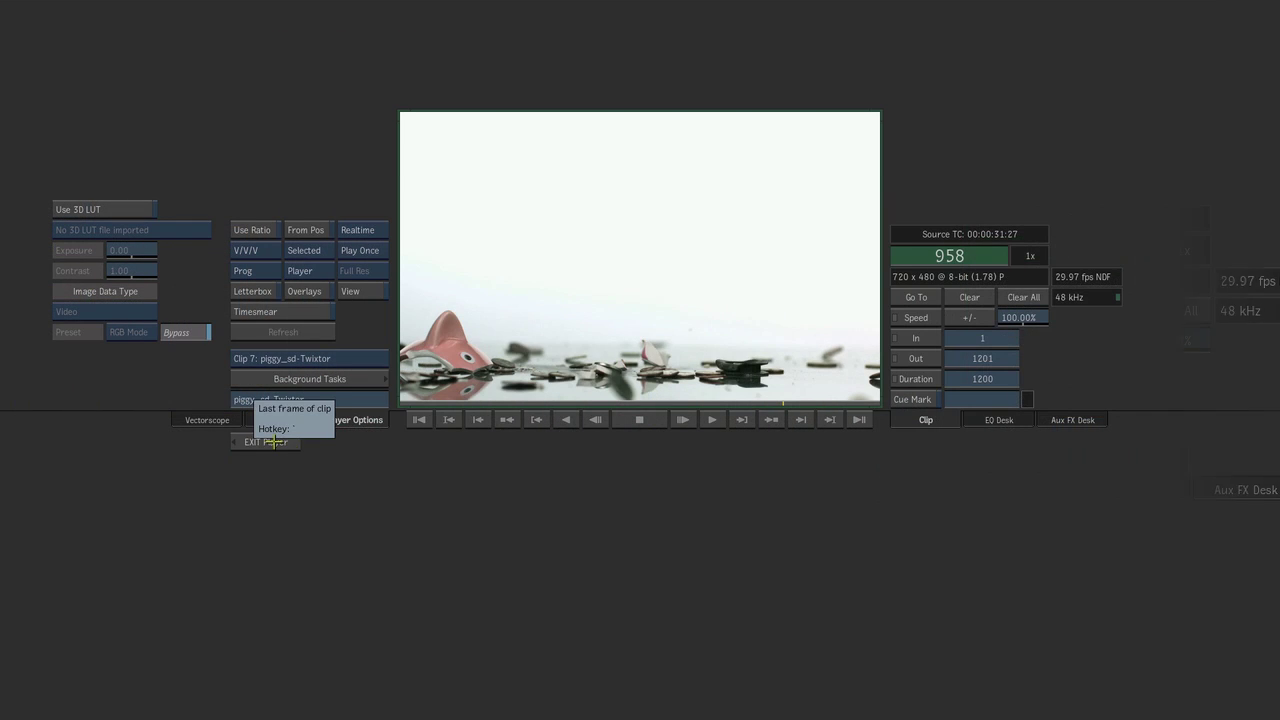
left_click(252, 442)
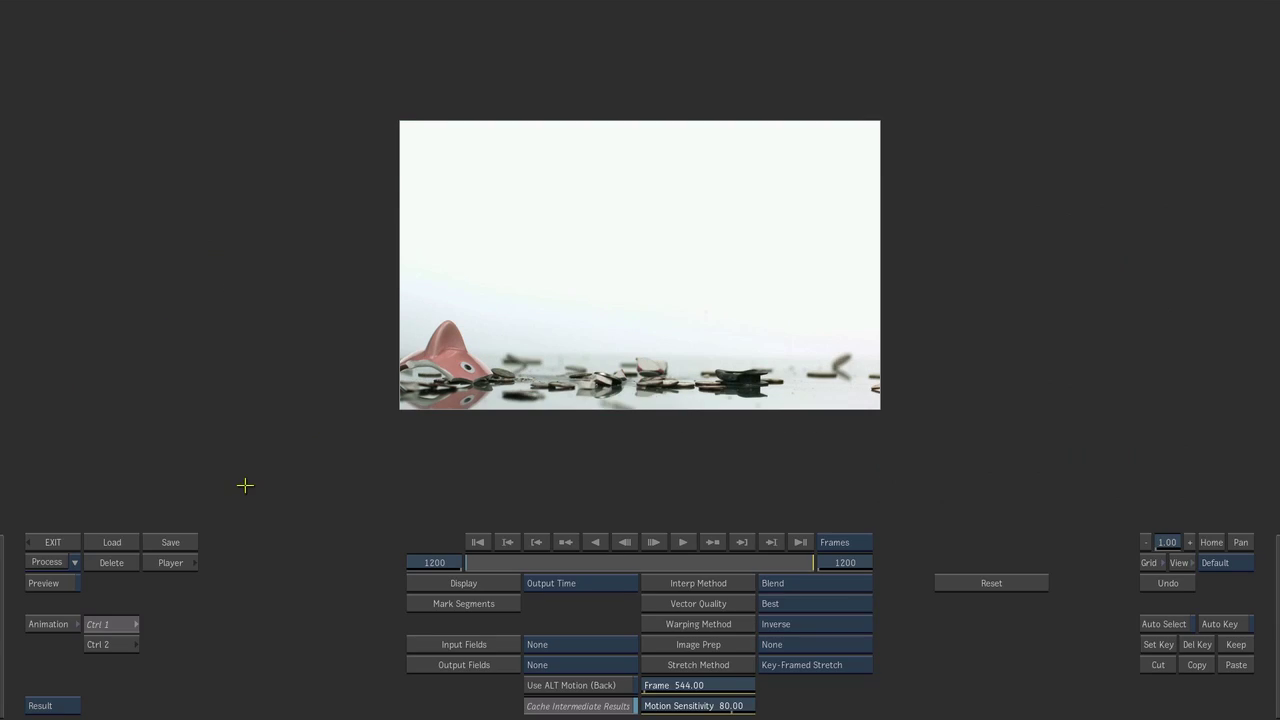
Step: Confirm the 800-frame output duration and step one frame back and forward
left_click(843, 562)
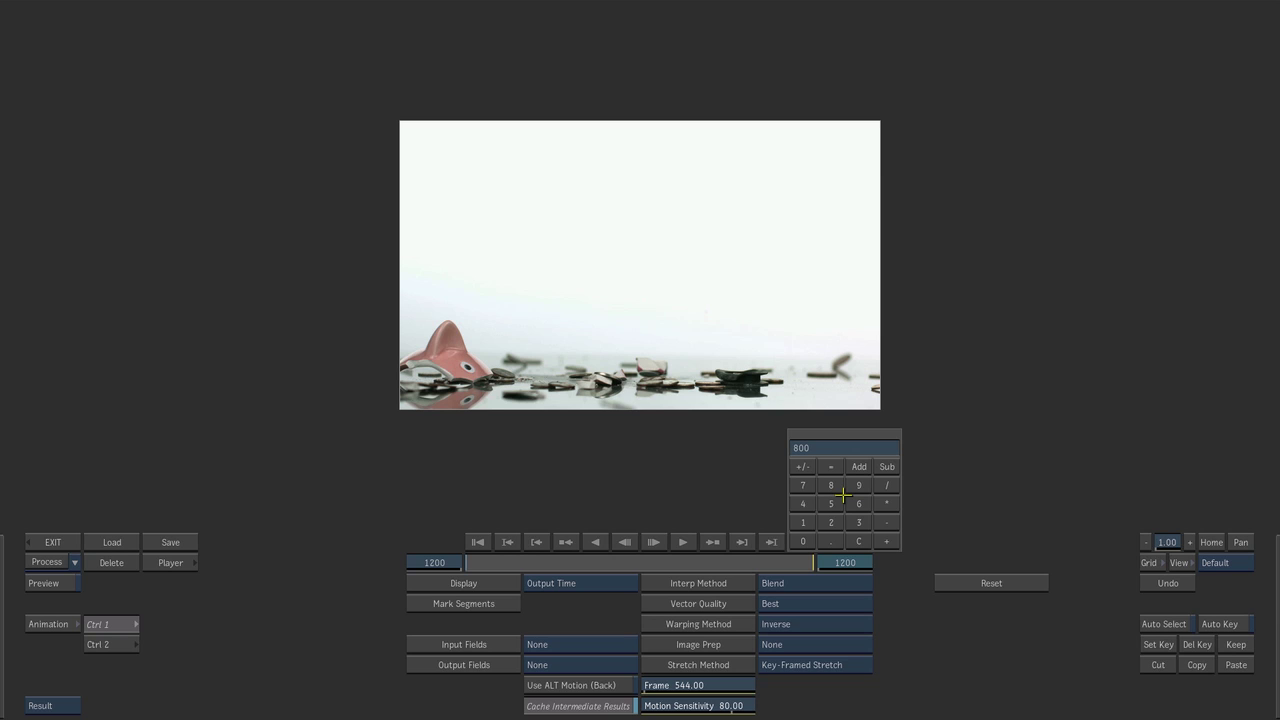
key("Return")
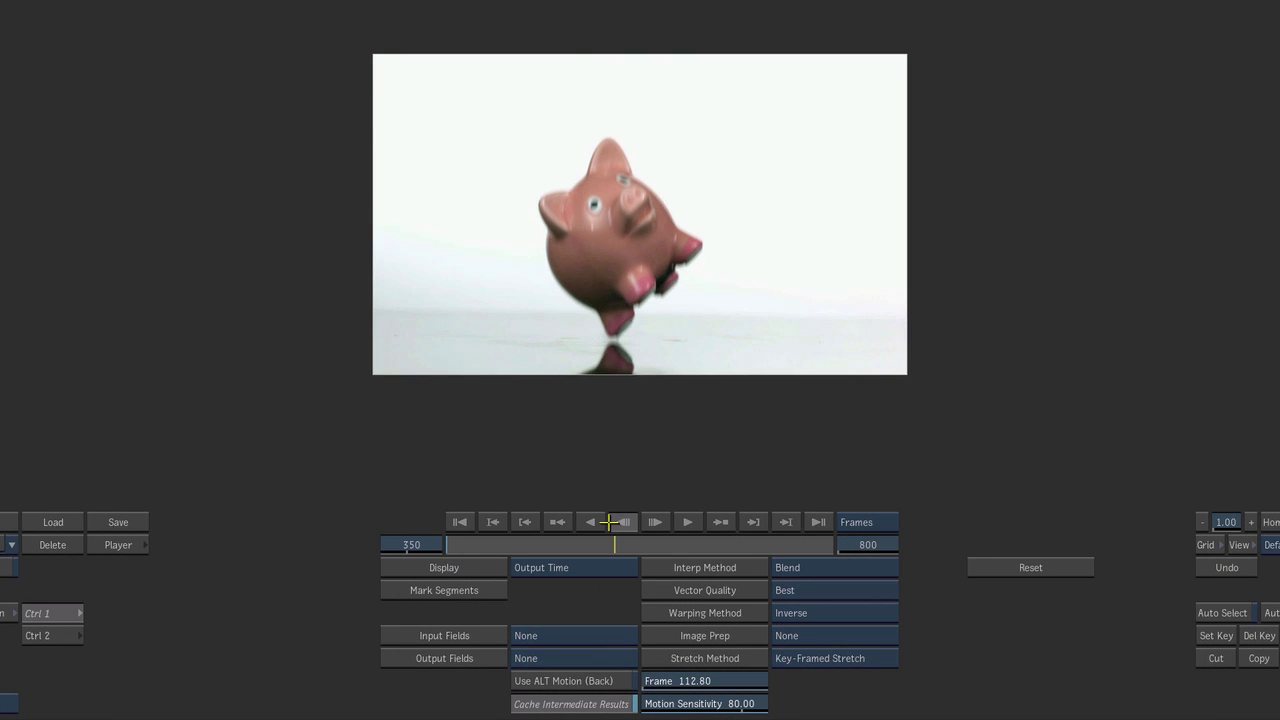
left_click(609, 522)
key("Right")
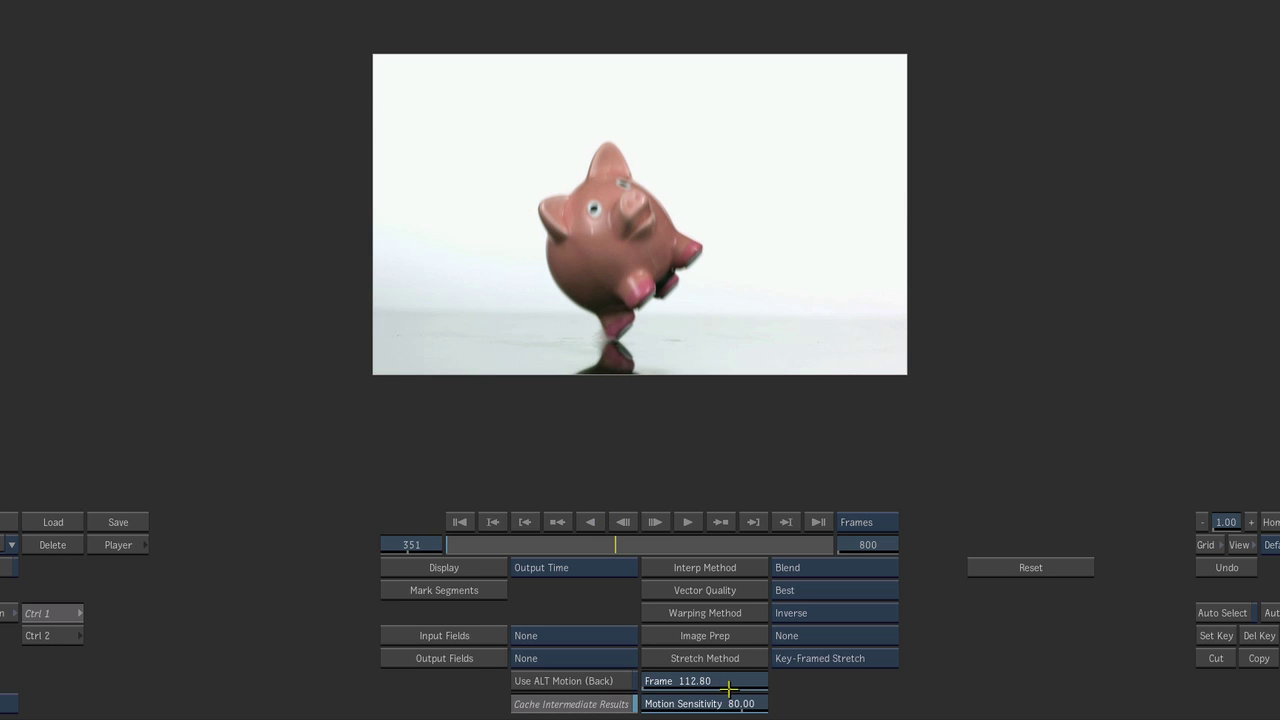
Step: Key output frame 100 to source frame 112 and output frame 600 to source 265
left_click(494, 544)
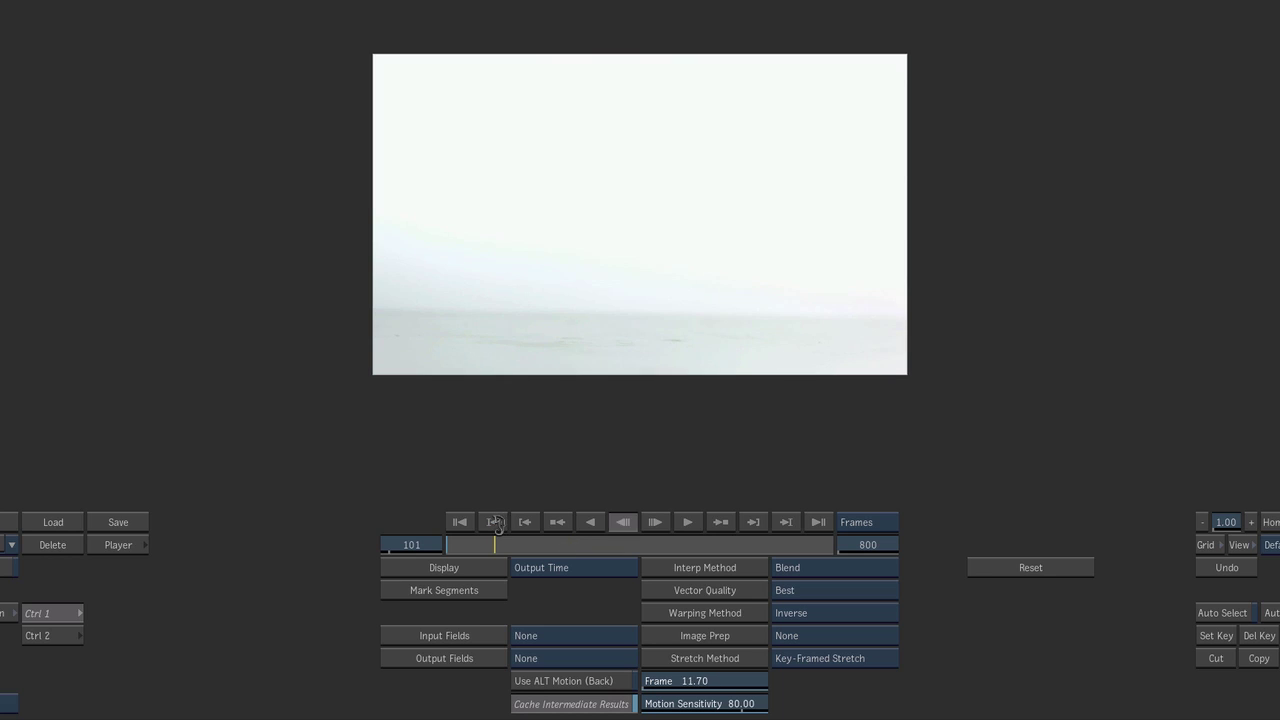
left_click_drag(718, 681, 687, 580)
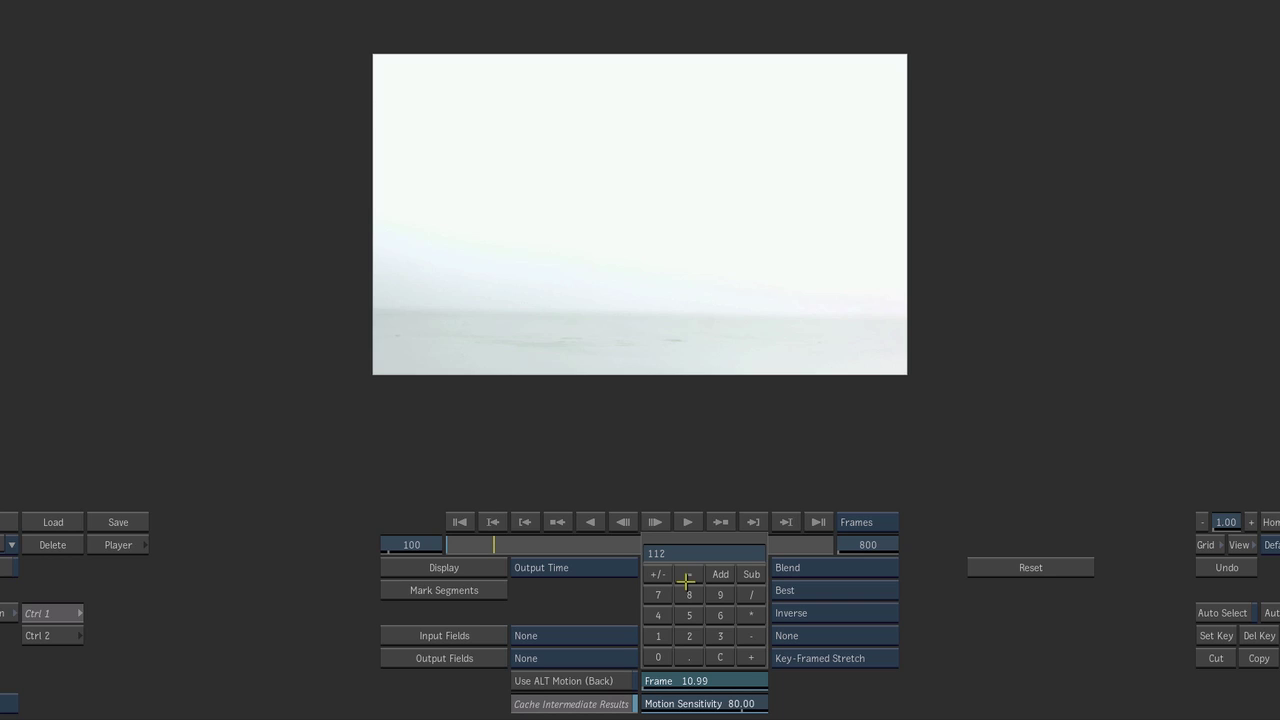
key("Return")
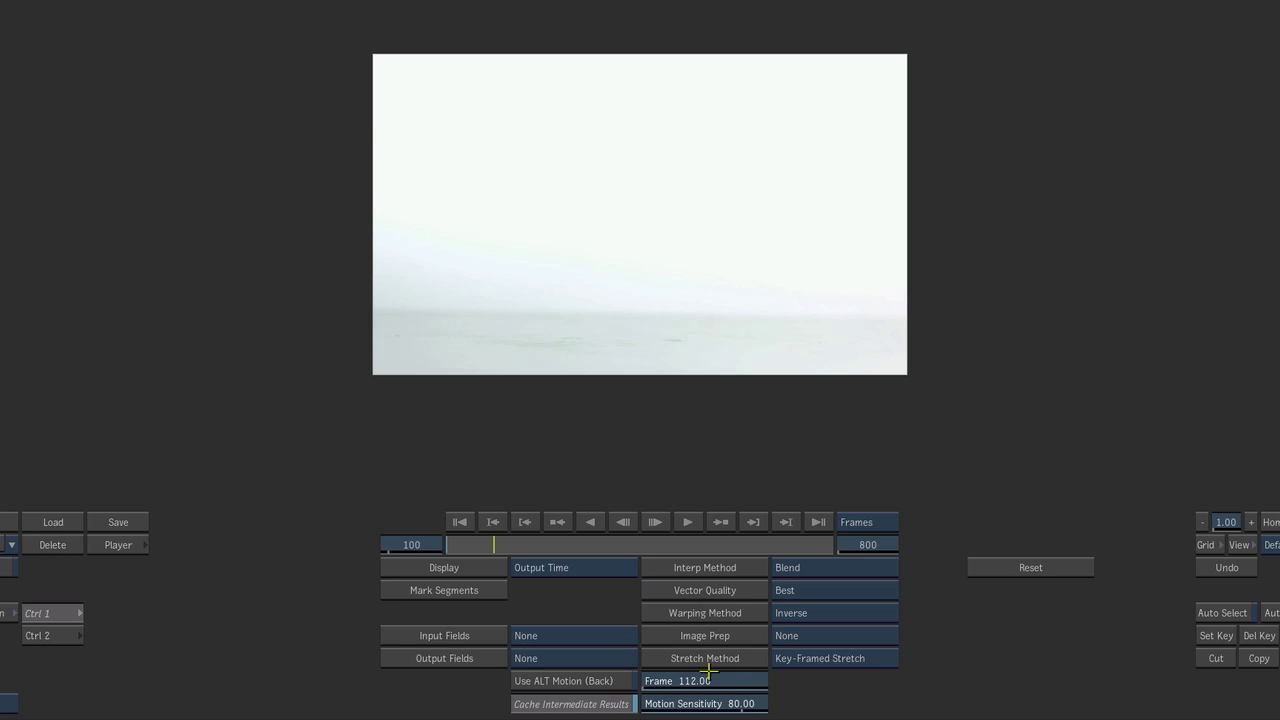
left_click(1216, 635)
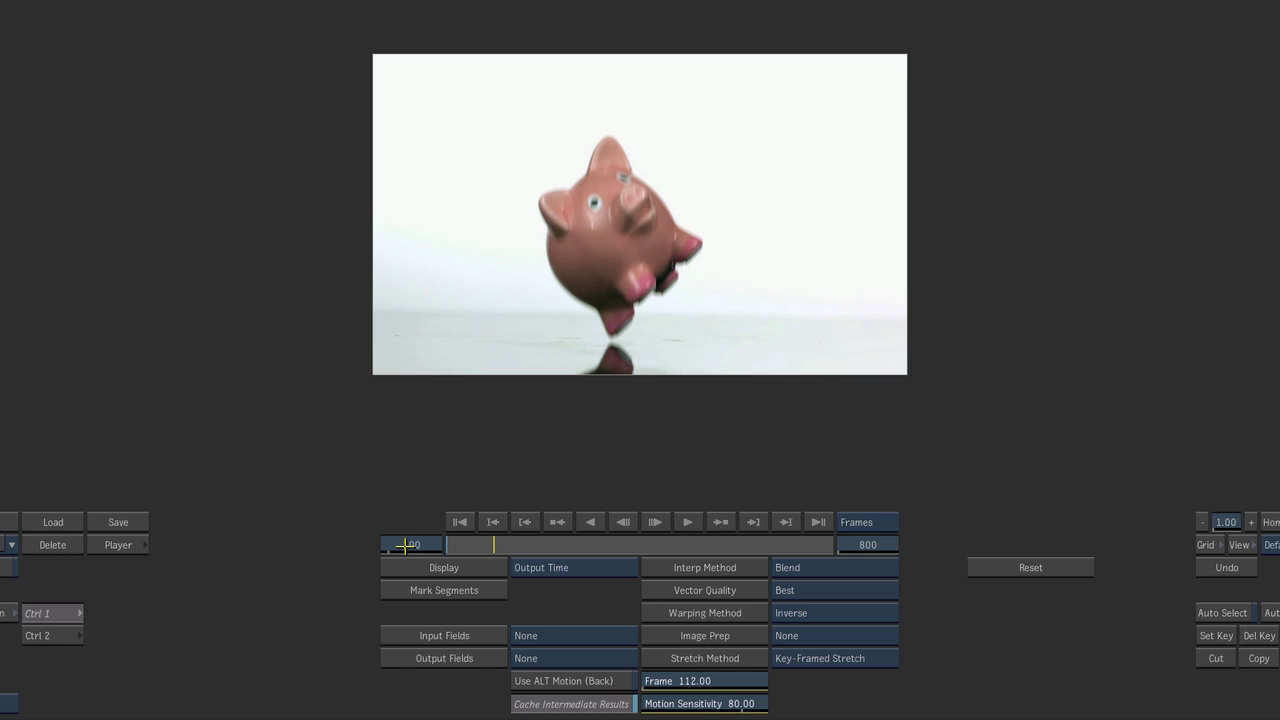
left_click(406, 545)
type("600")
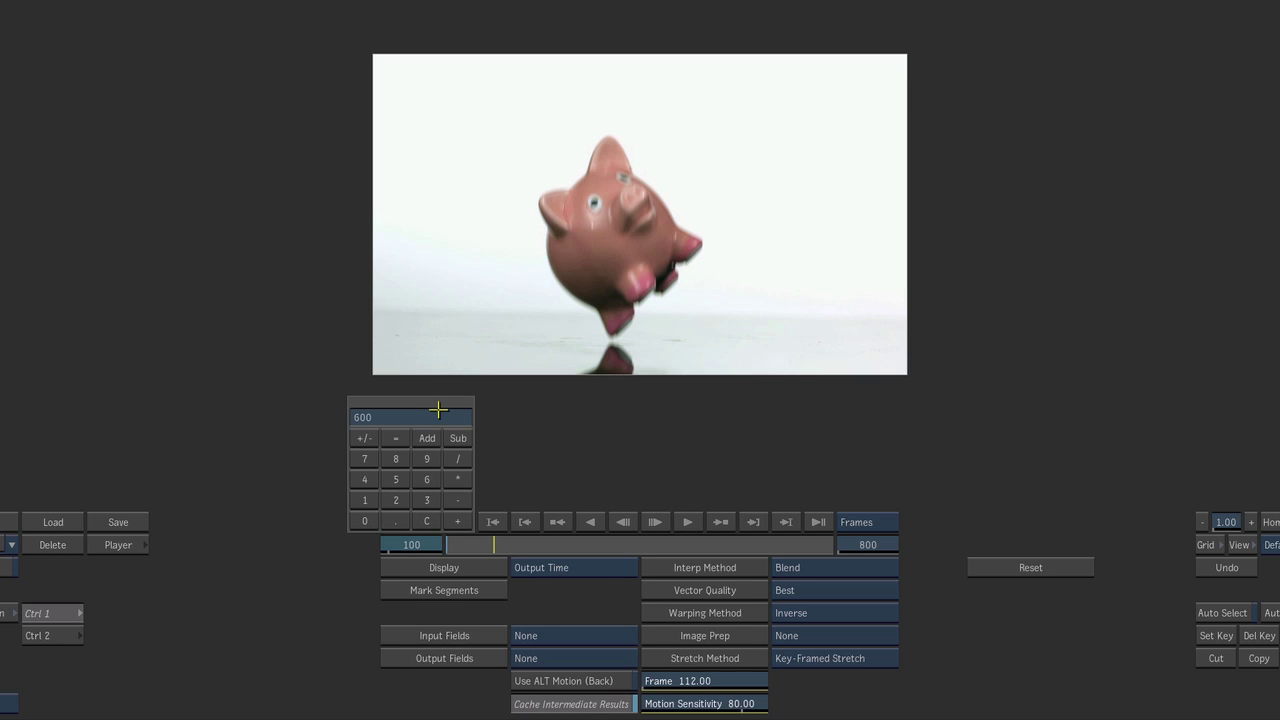
key("Return")
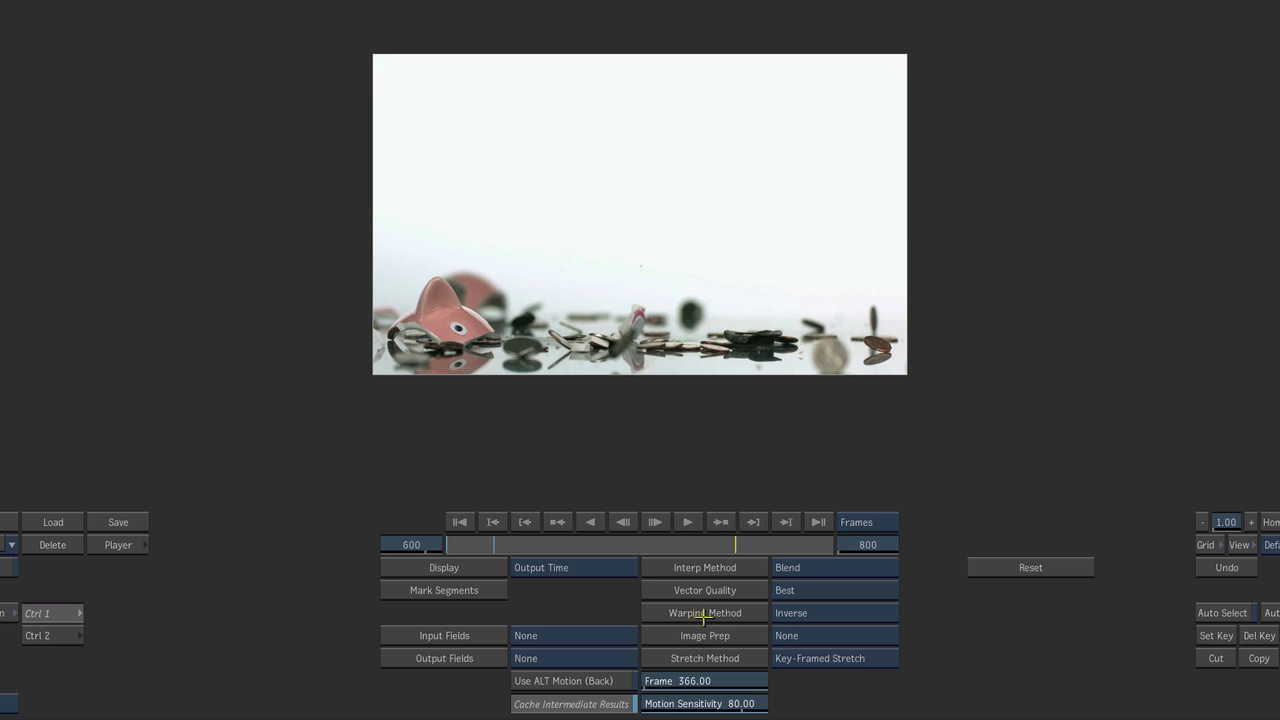
left_click(731, 676)
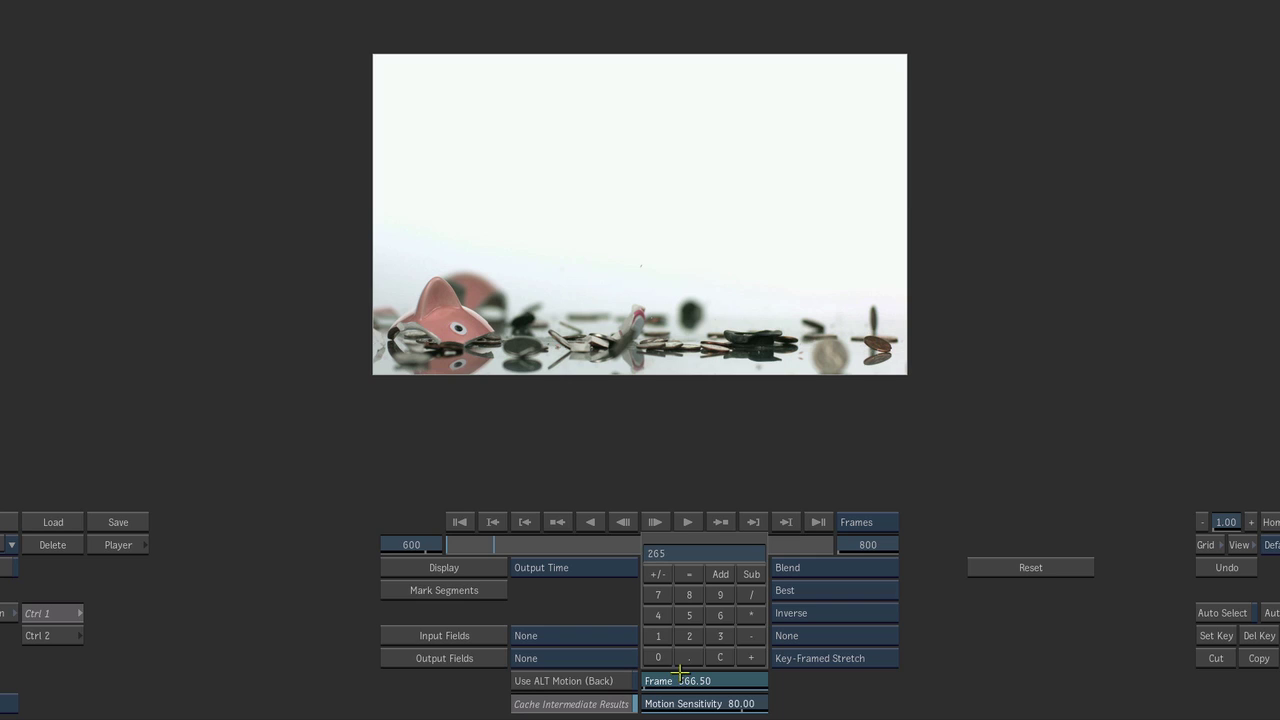
key("Return")
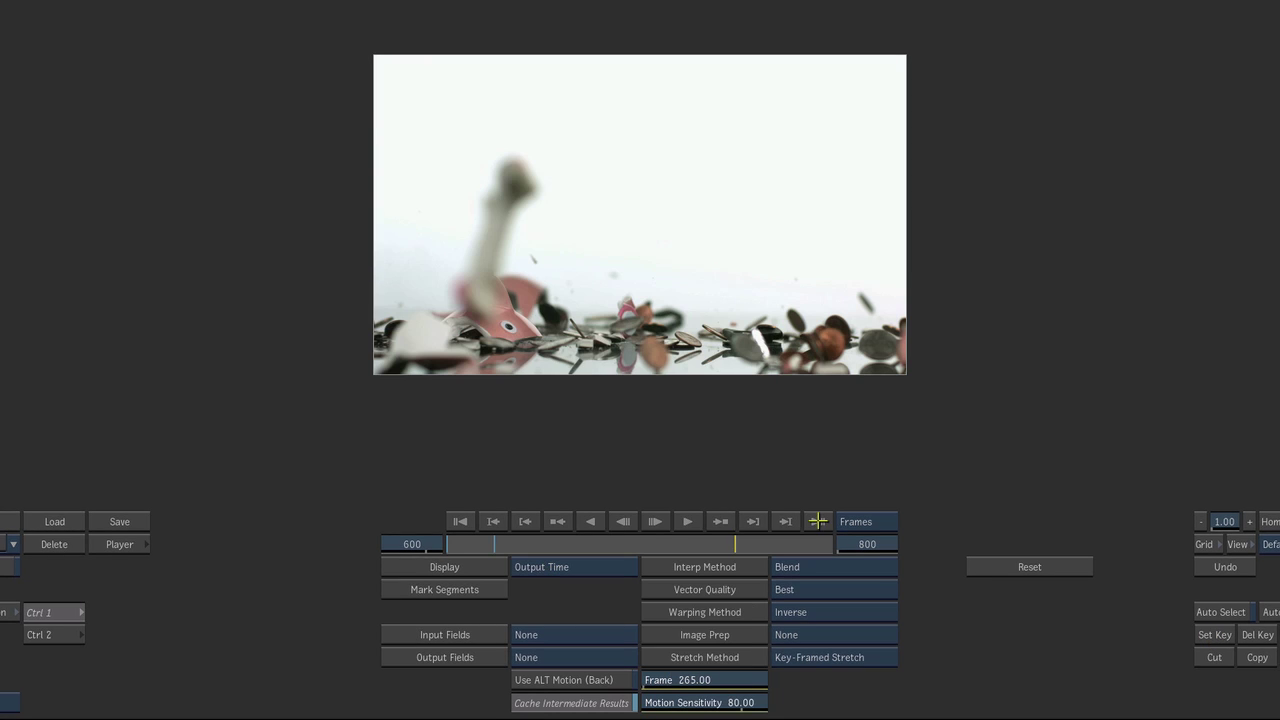
Step: Map the last output frame 800 to source frame 544 and display the animation curves
left_click(819, 521)
left_click(691, 680)
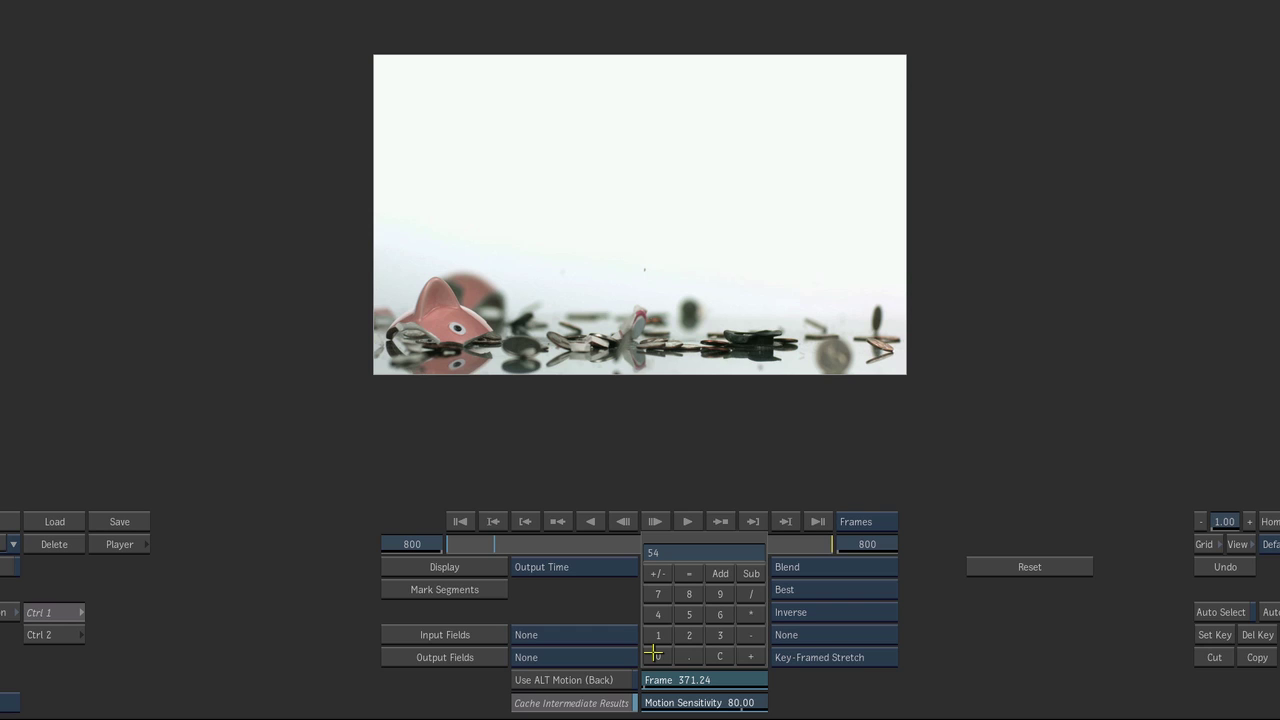
key("Return")
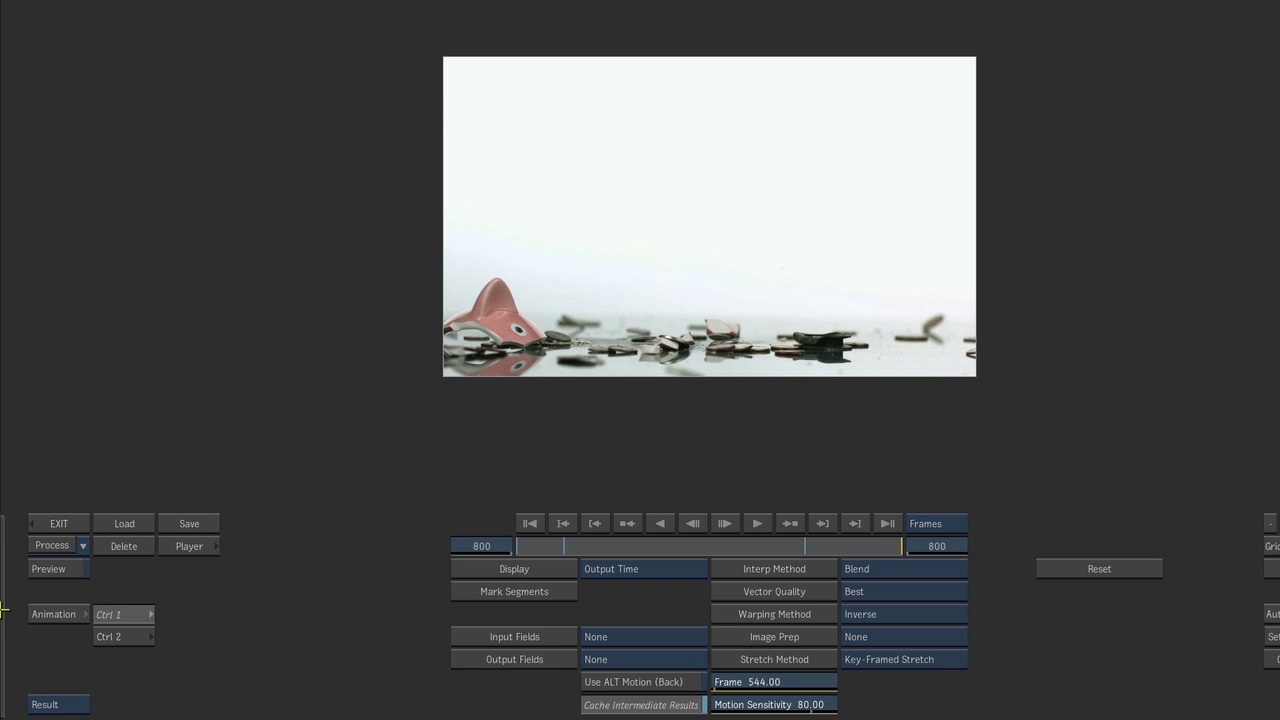
left_click(72, 616)
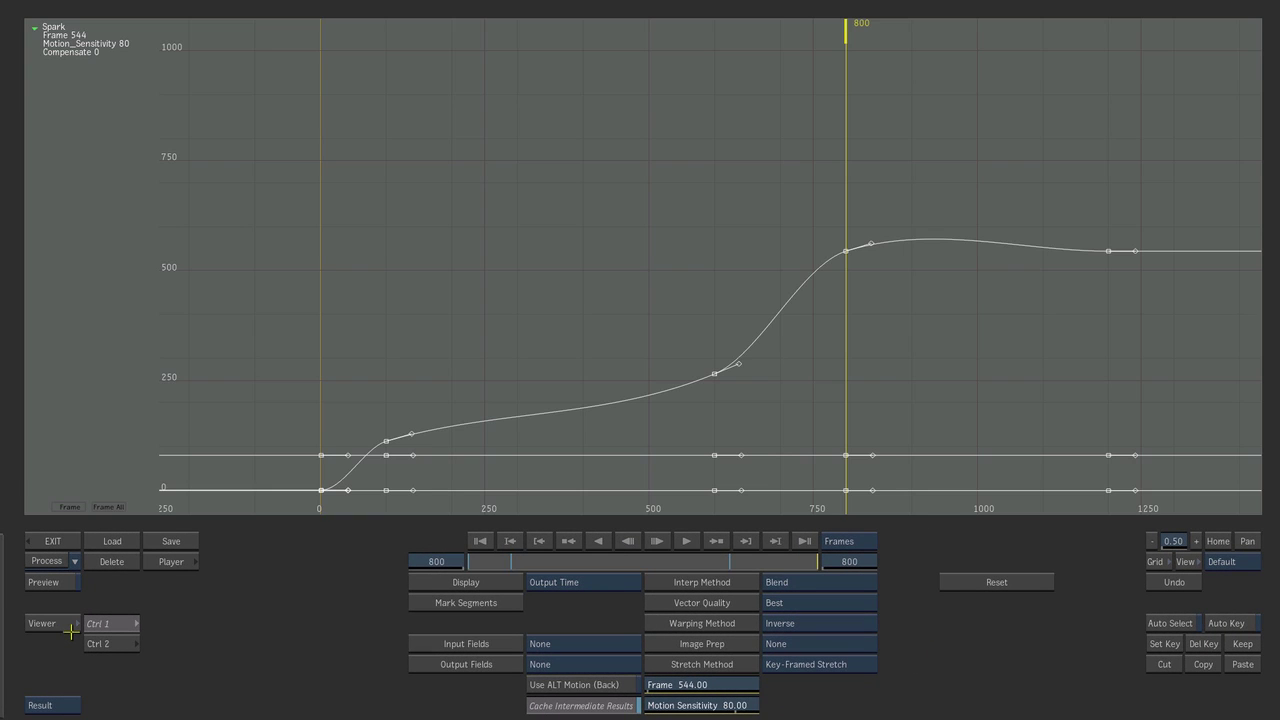
Step: Enlarge the curve editor and break the frame 600 key's tangents to steepen and flatten its sides
left_click(70, 627)
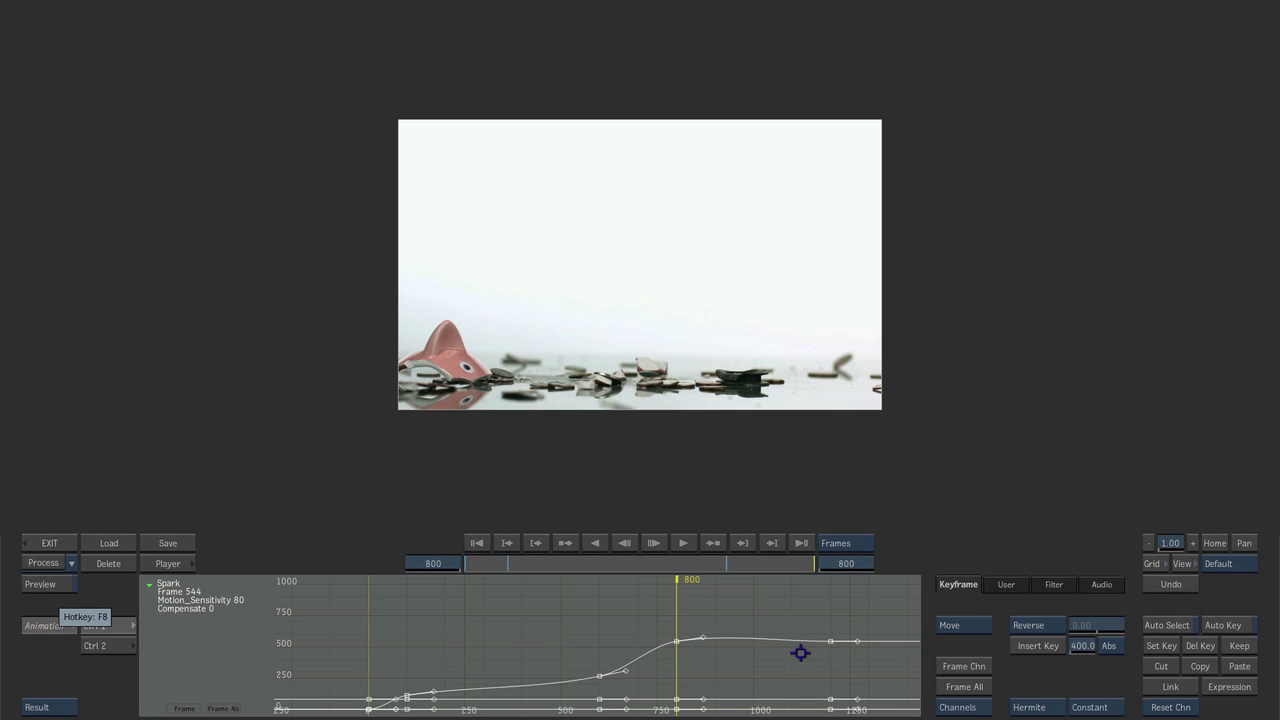
key("F8")
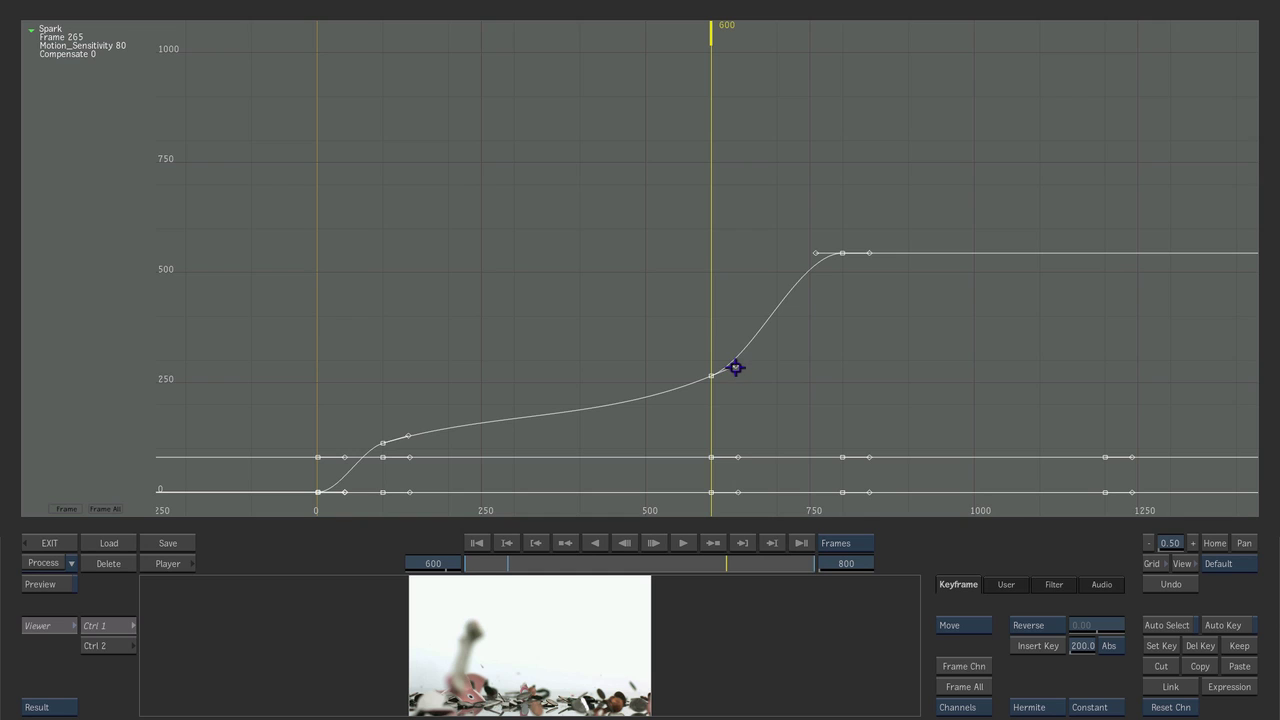
left_click_drag(735, 367, 728, 356)
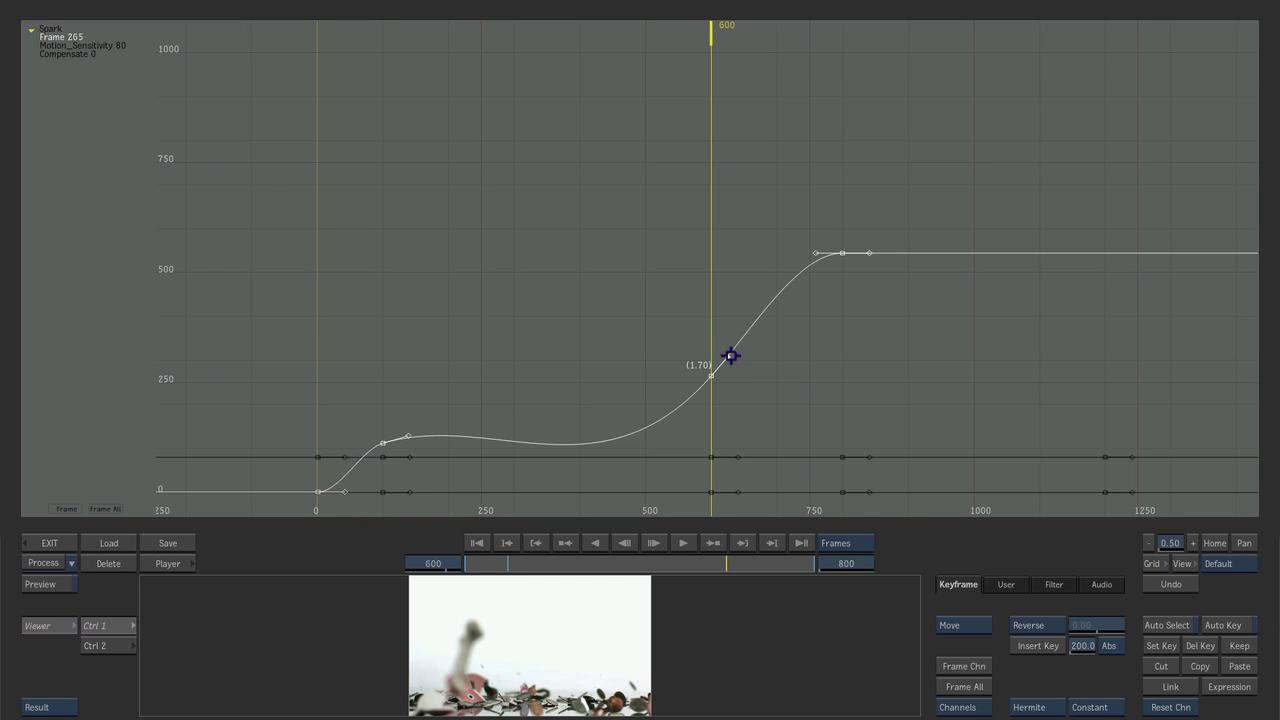
left_click(963, 625)
left_click(952, 578)
left_click_drag(710, 382, 687, 385)
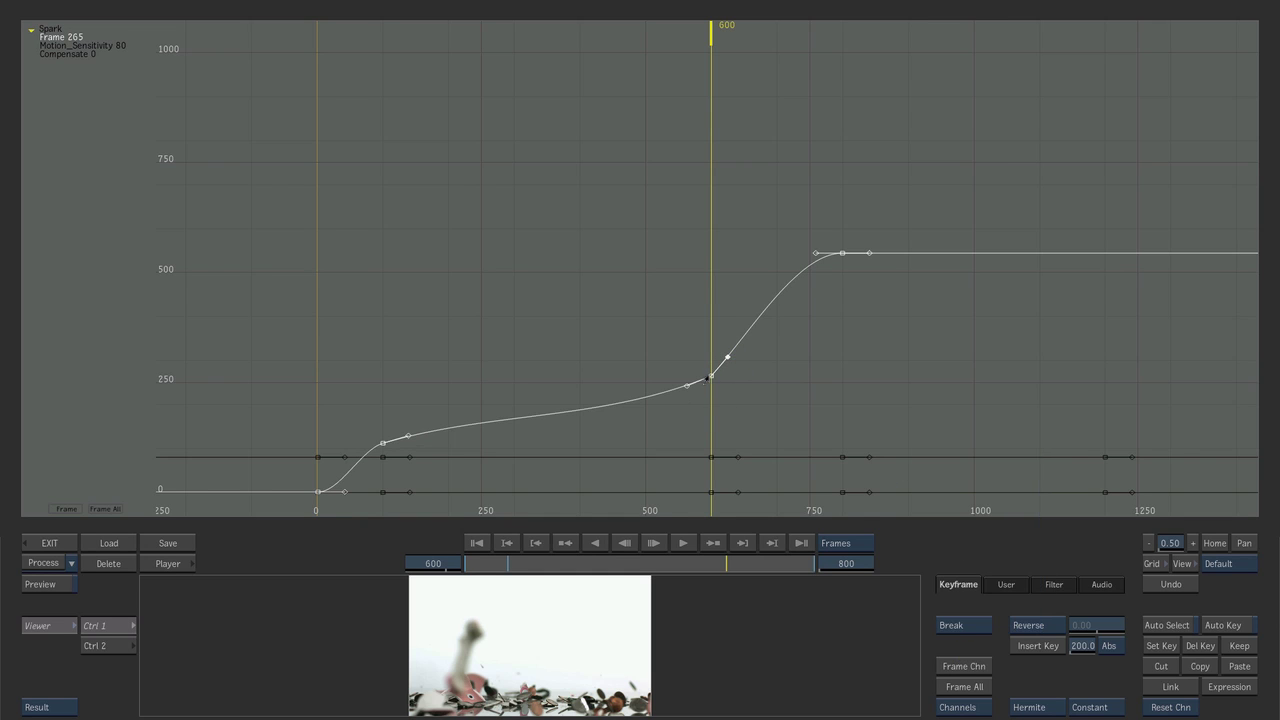
Step: Fine-tune the frame 600 tangent, ease the curve out of frame 0, and return to frame 1
left_click(963, 625)
left_click(955, 688)
left_click_drag(686, 383, 684, 381)
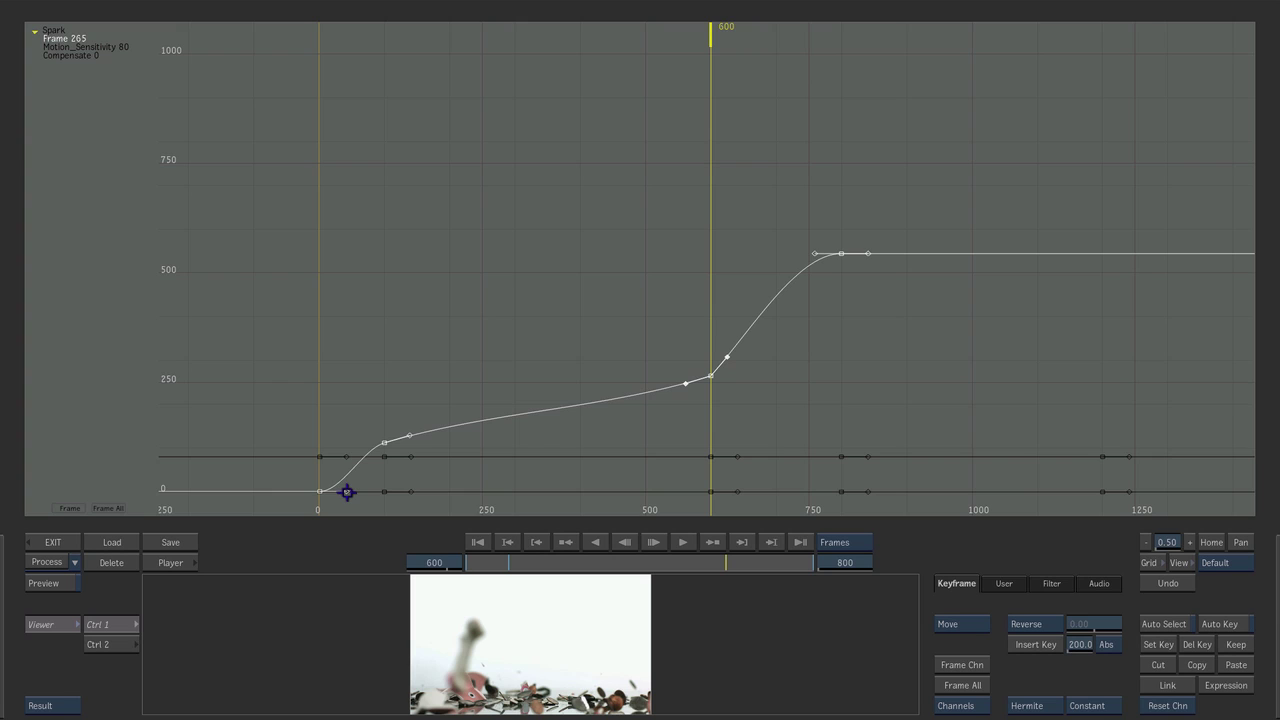
left_click_drag(347, 492, 340, 477)
left_click(42, 624)
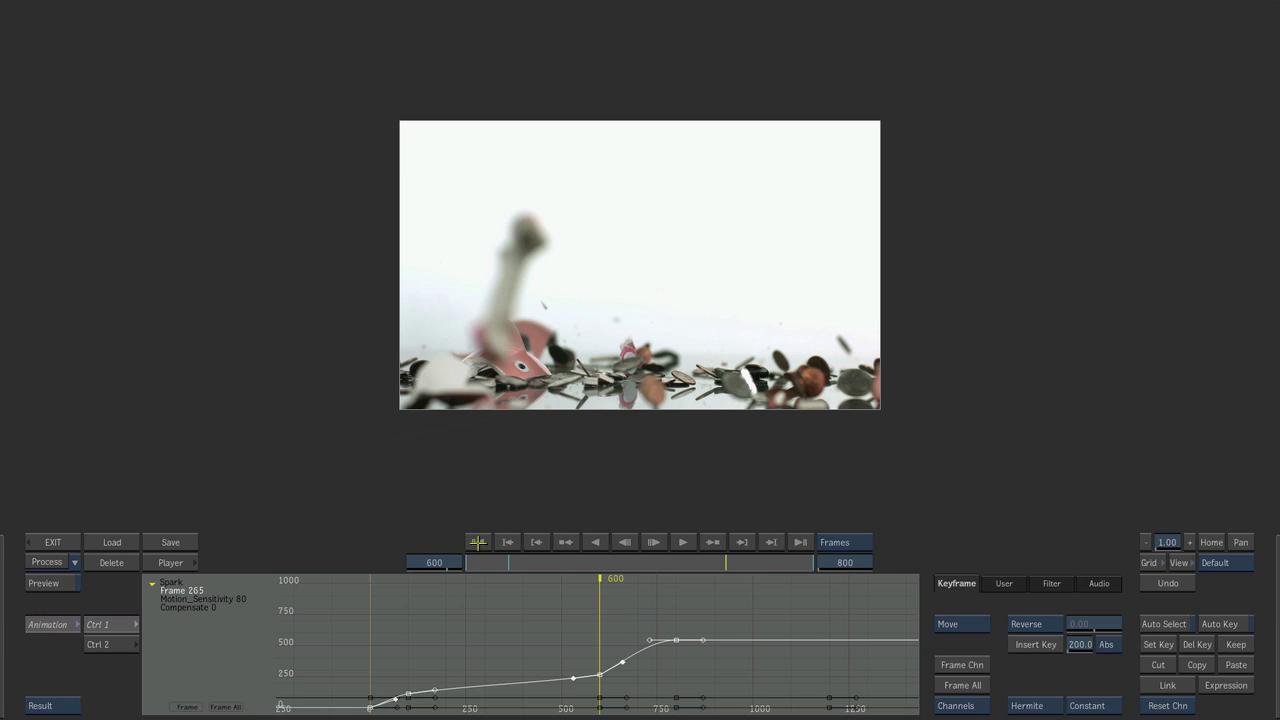
left_click(478, 542)
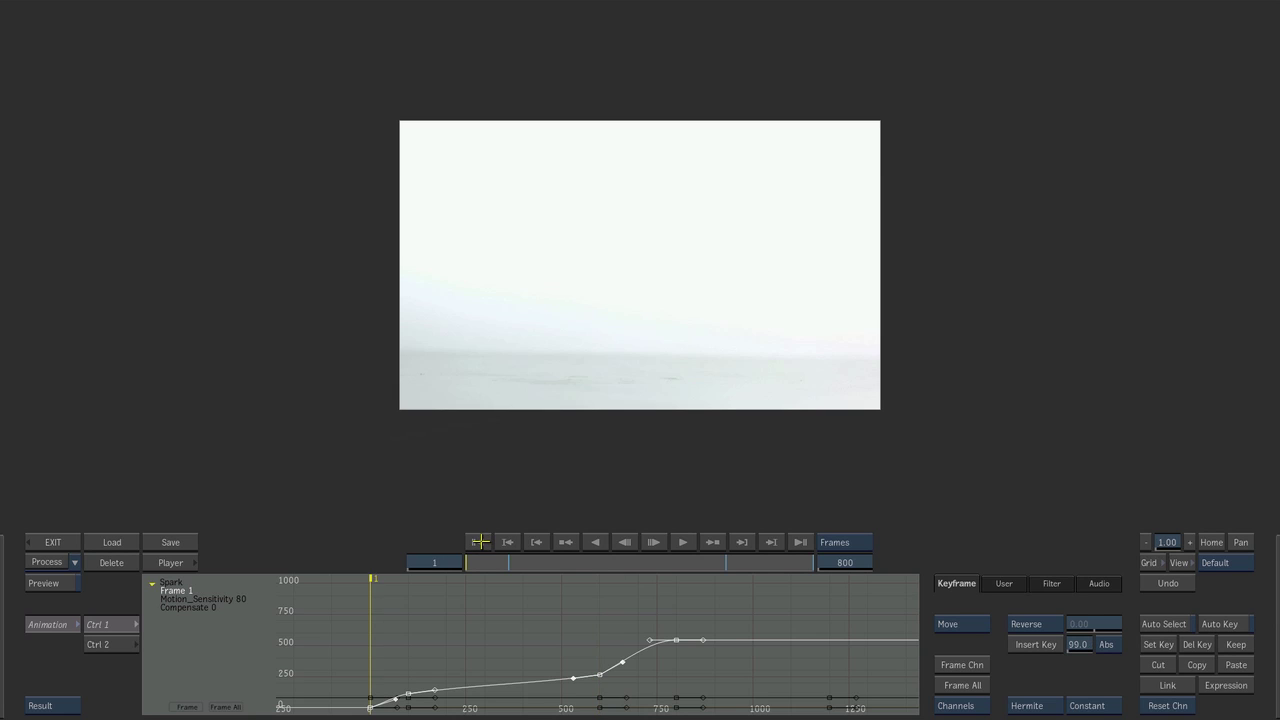
Step: Render the piggy_sd-Twixtor retime, review it, and exit to the Oton_60fps_4Cuts timeline
left_click(46, 562)
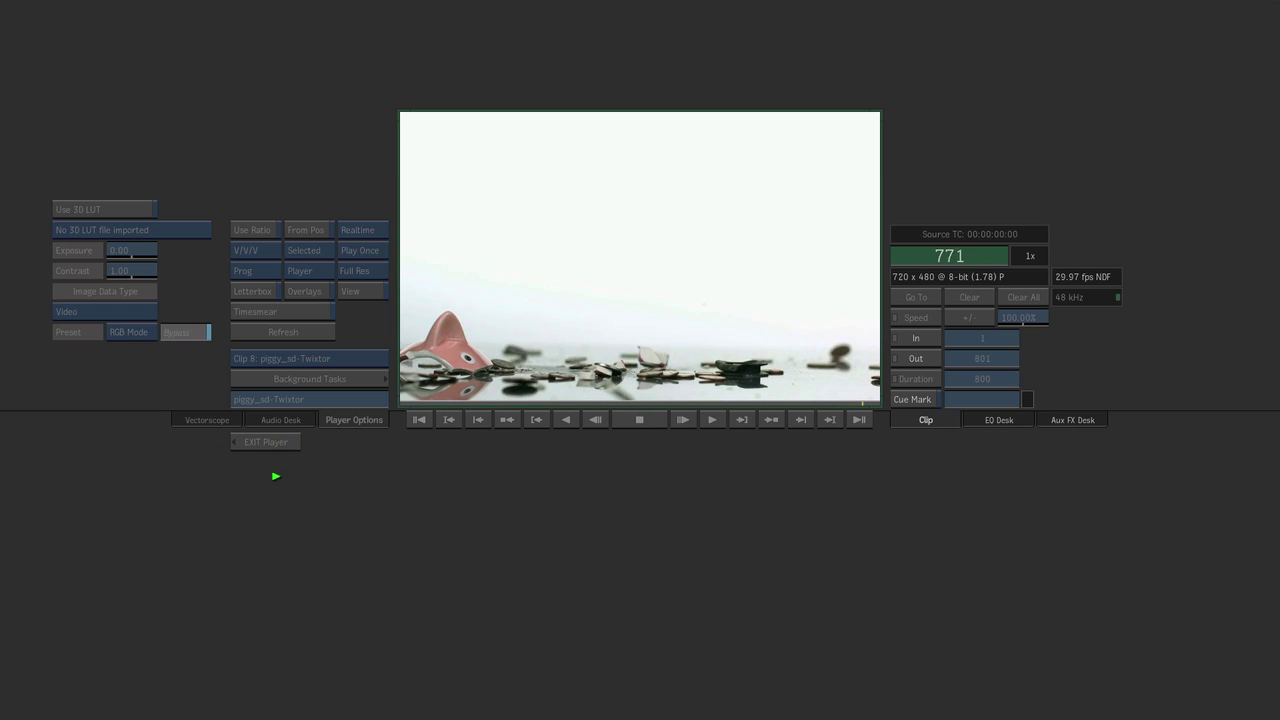
left_click(265, 442)
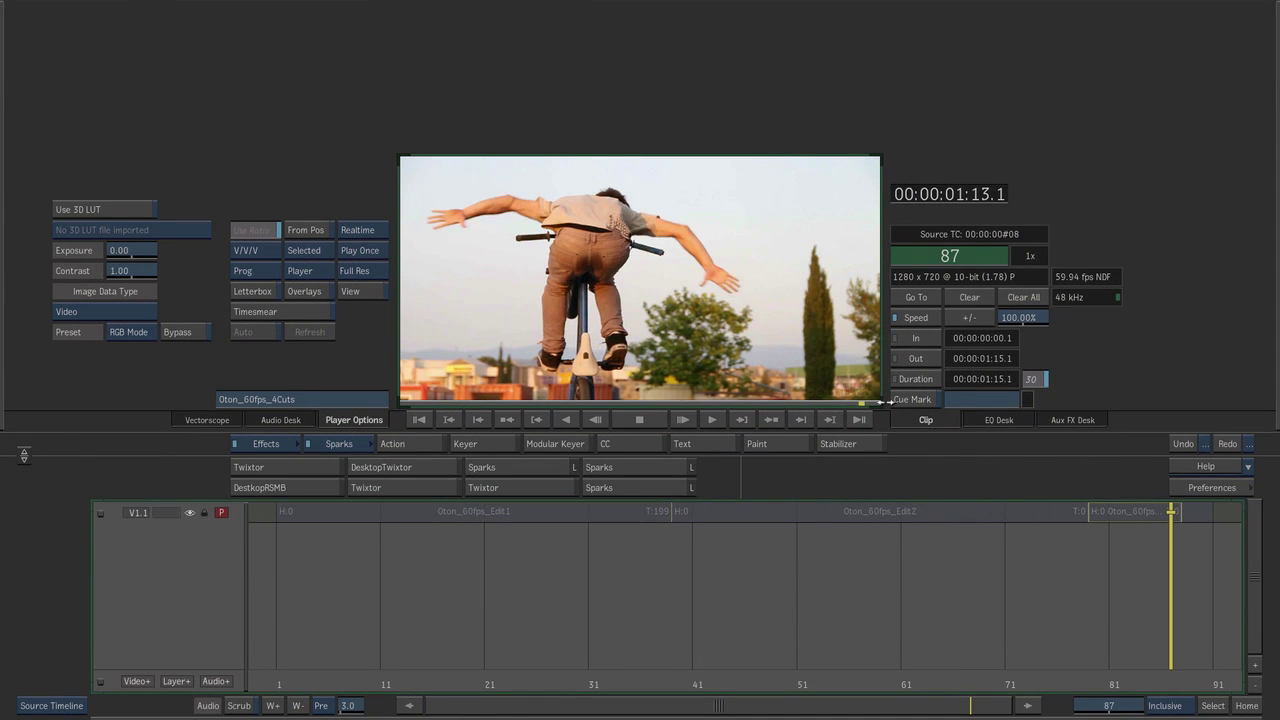
Step: Set the BMX clip's Twixtor output end frame to 180 and Speed Factor to 0.5
key("Escape")
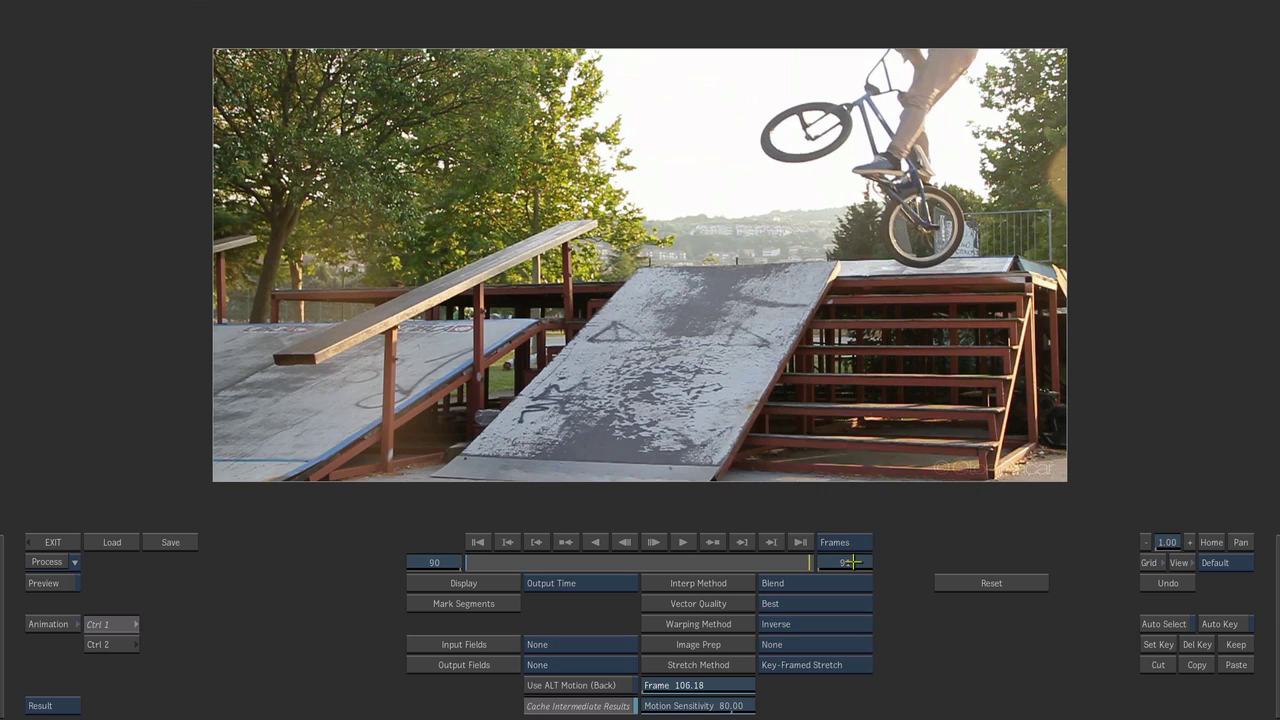
left_click(845, 562)
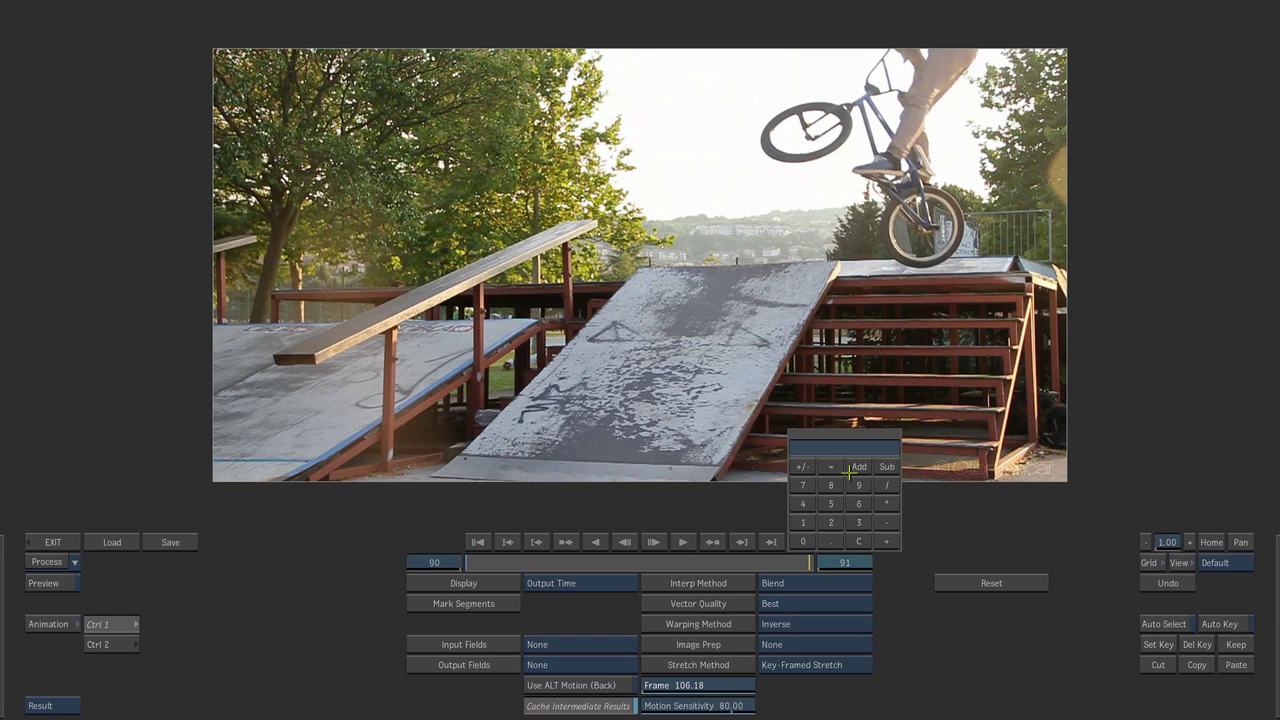
type("180")
key("Return")
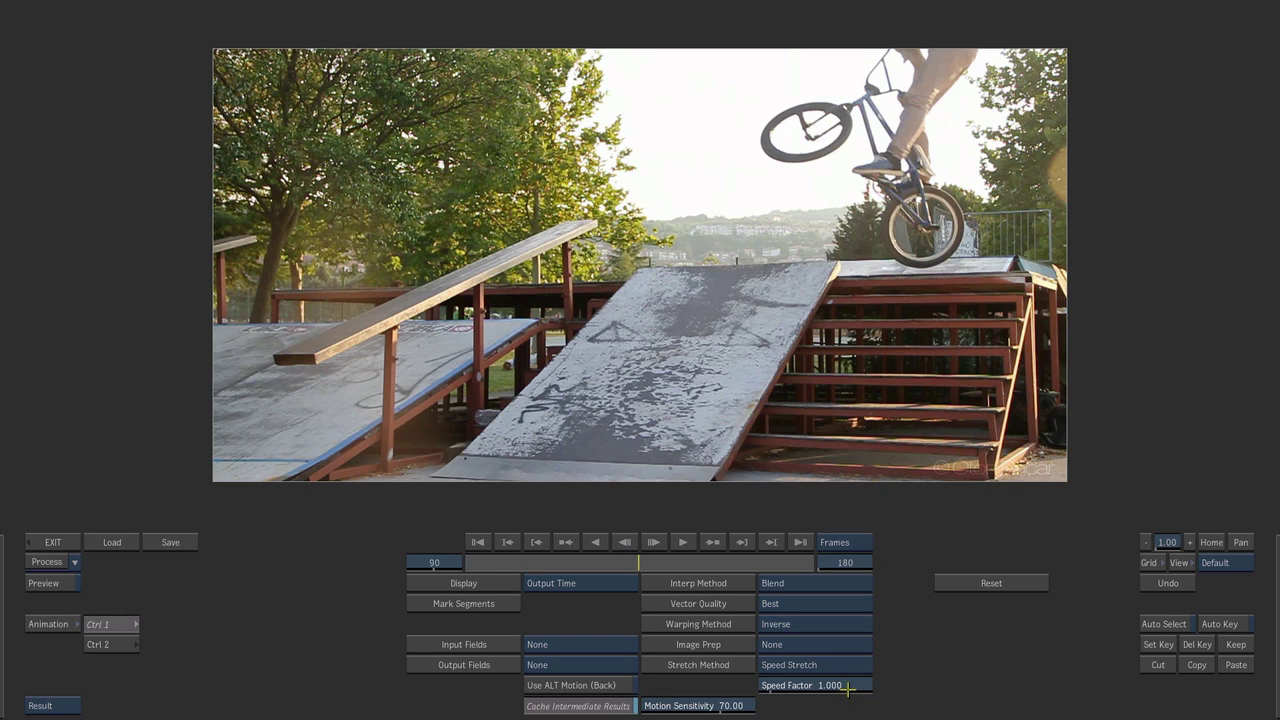
left_click(848, 686)
type(".5")
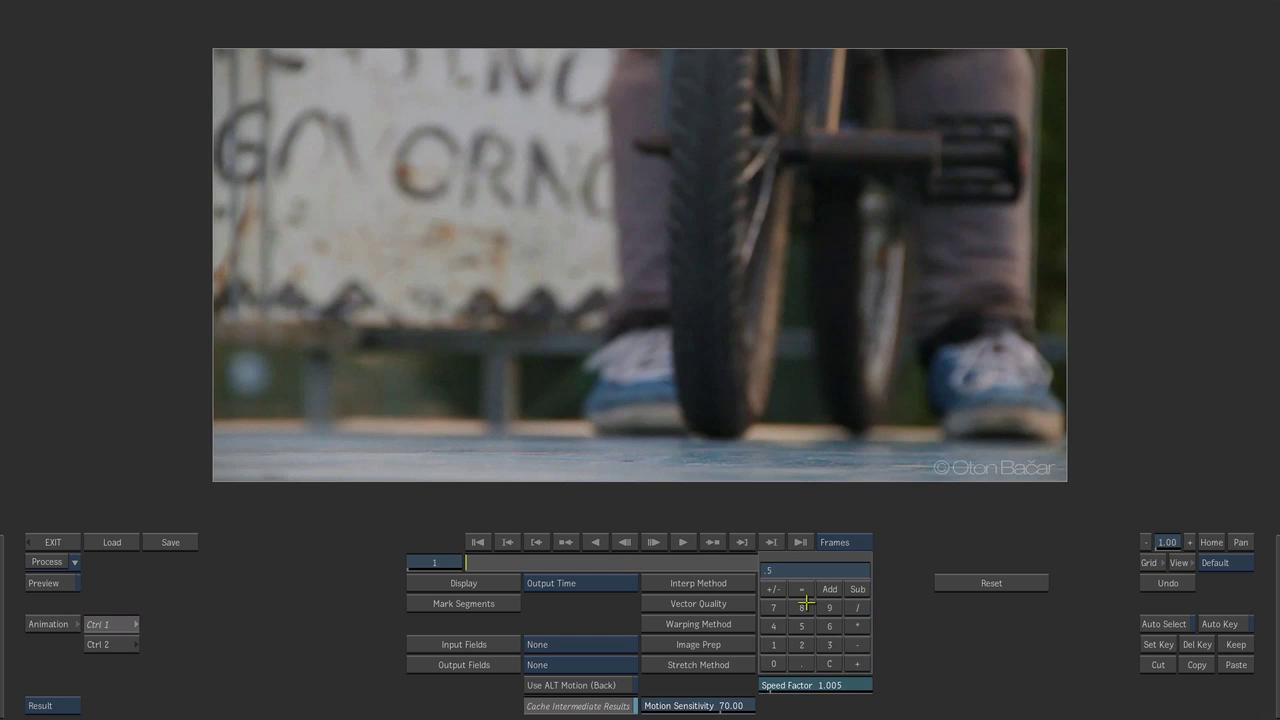
key("Return")
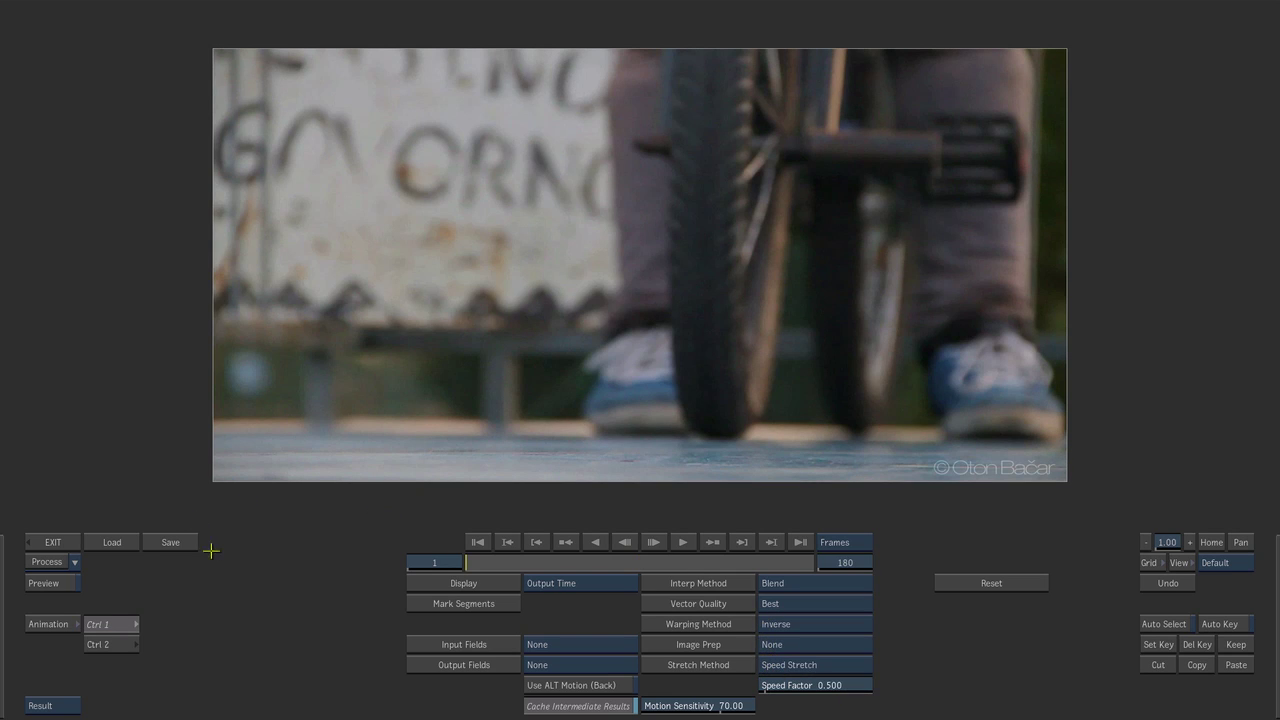
Step: Render the 180-frame Oton_60fps_4Cuts-Twixtor clip and step through it frame by frame to locate cuts
left_click(45, 561)
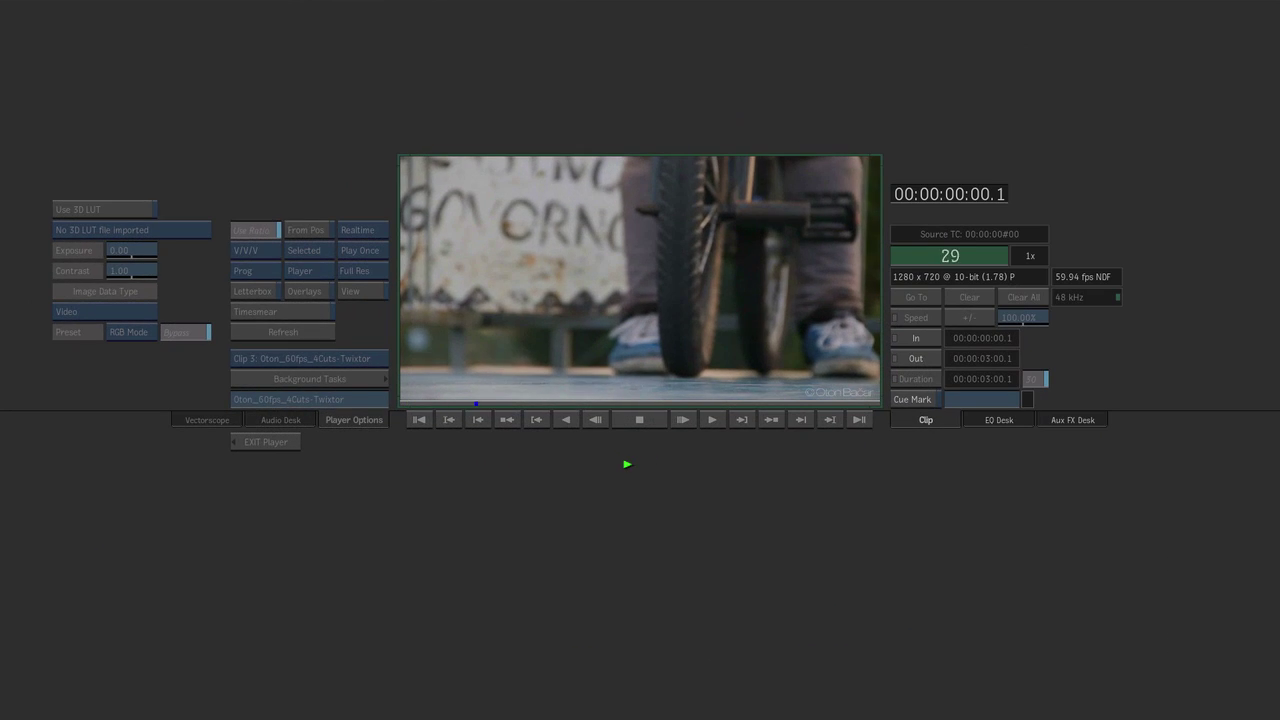
left_click(623, 343)
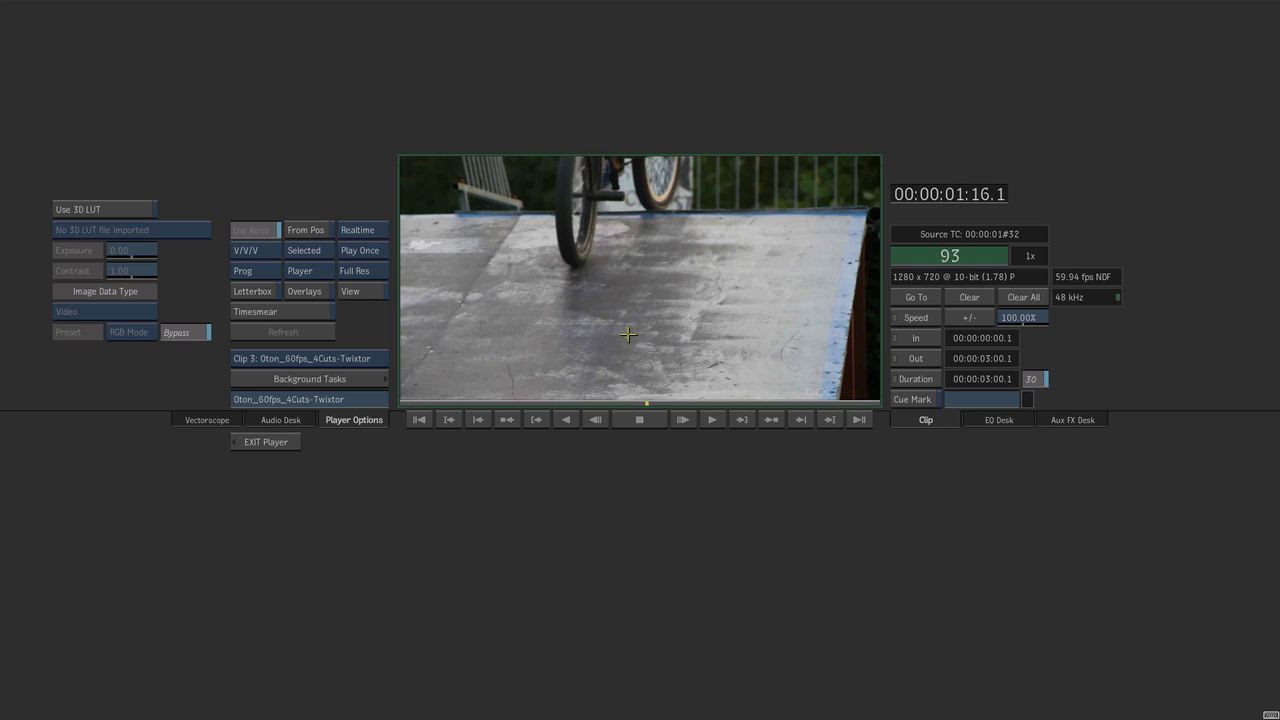
key("Left")
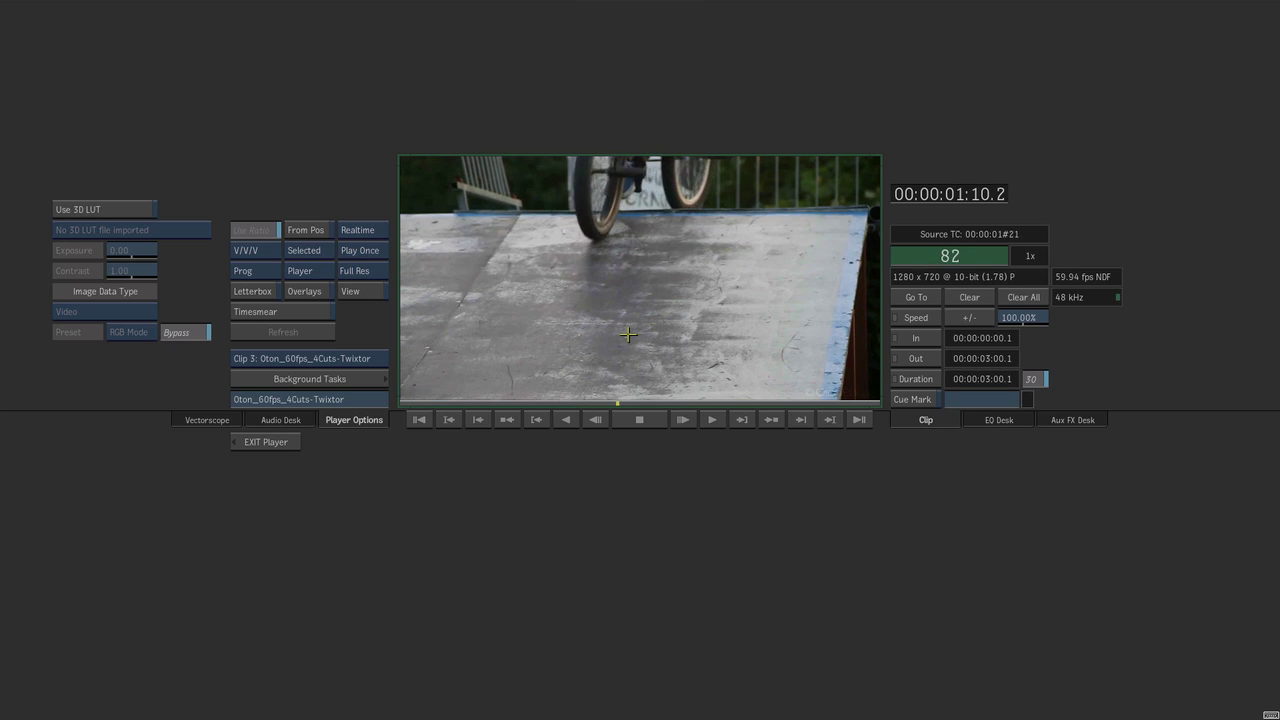
key("Left")
key("Left")
key("Left")
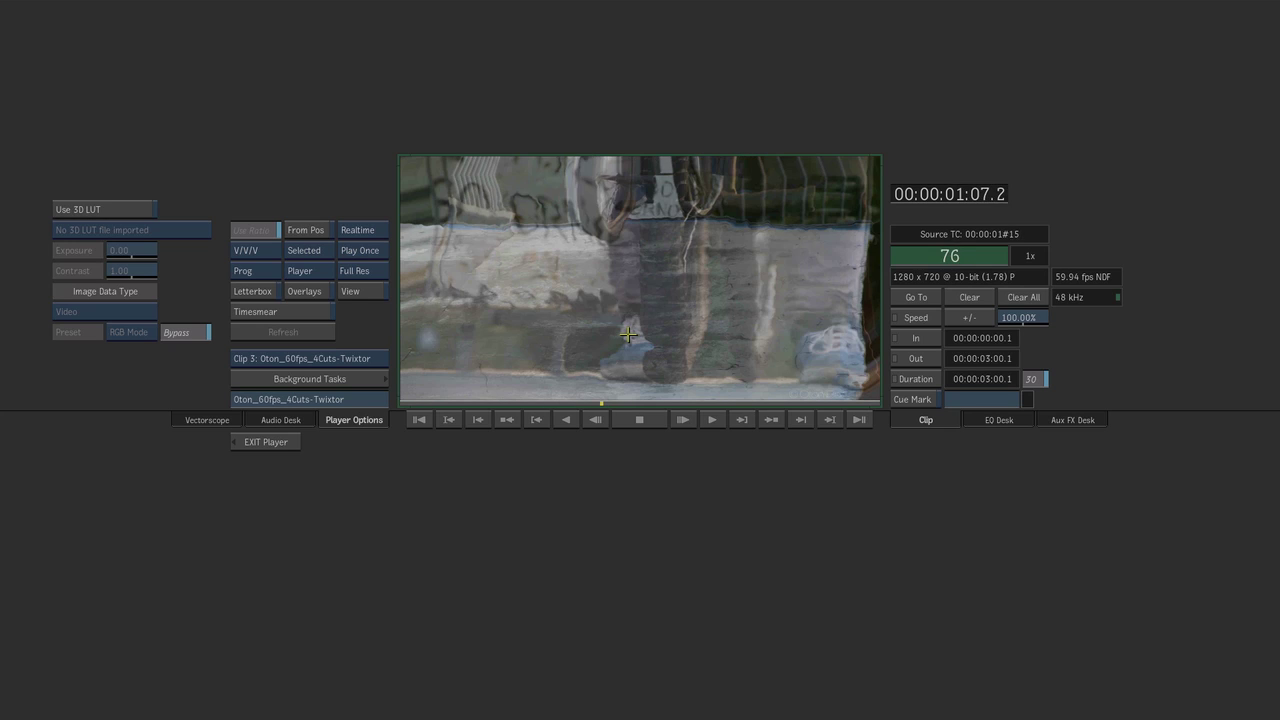
key("Left")
key("Right")
key("Right")
key("Right")
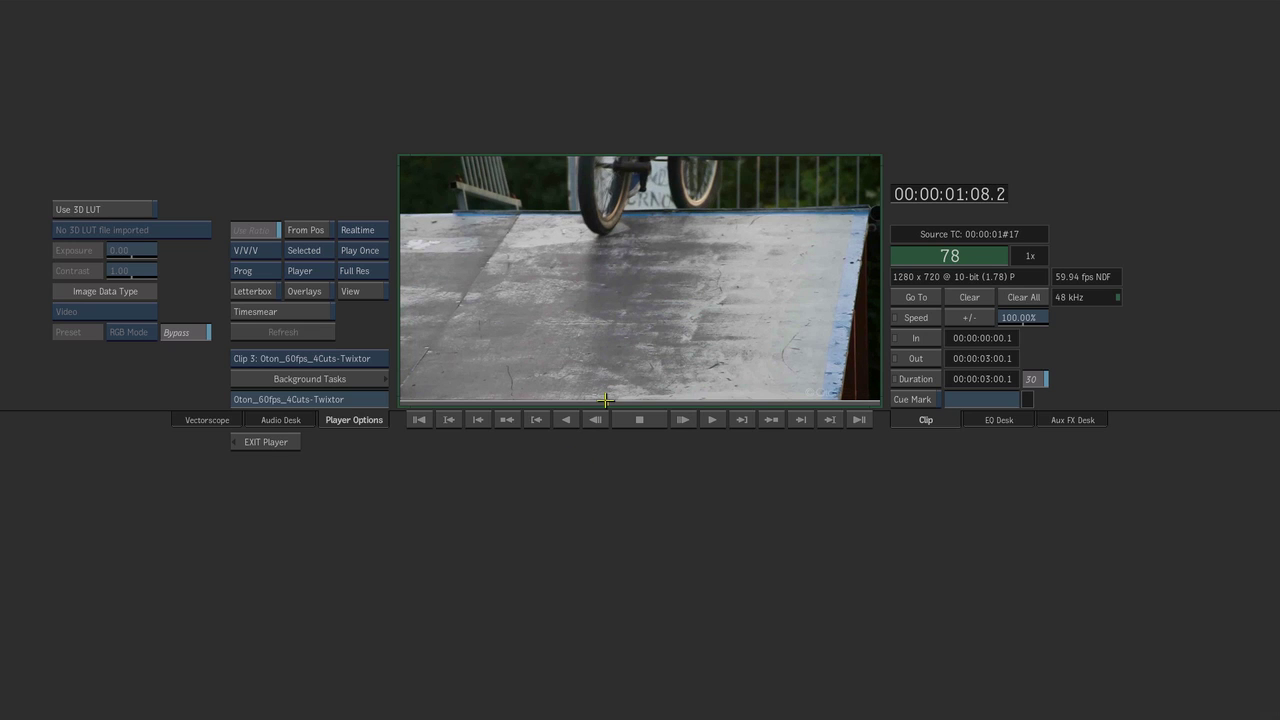
left_click_drag(605, 400, 663, 303)
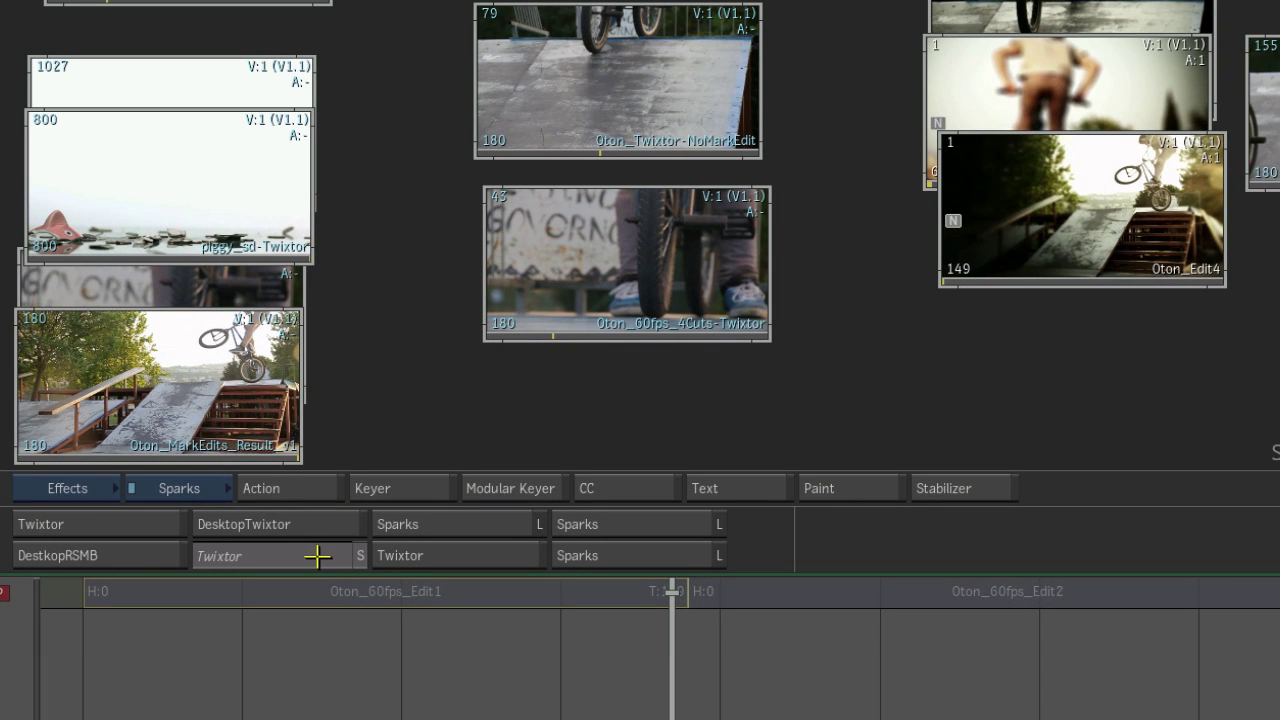
Step: Apply Twixtor to the 4Cuts clip and save its setup as tut0032_MarkingSegments_v1-4
left_click(317, 556)
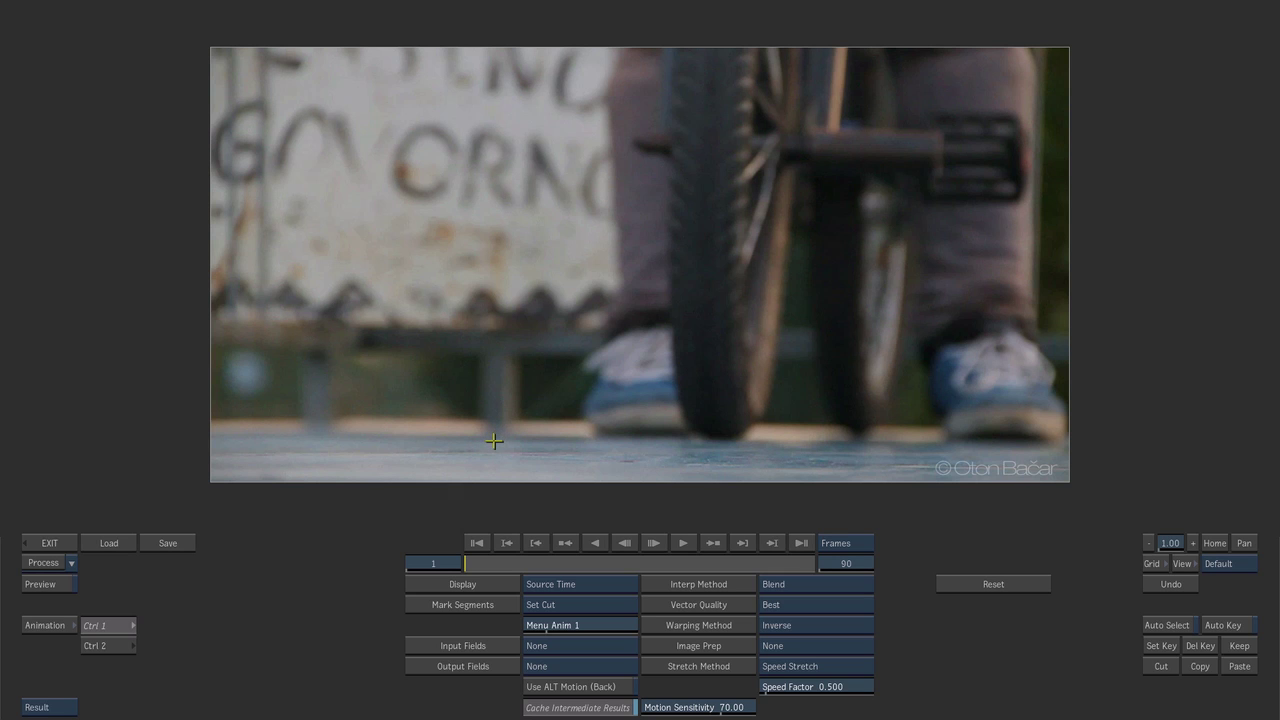
left_click(170, 543)
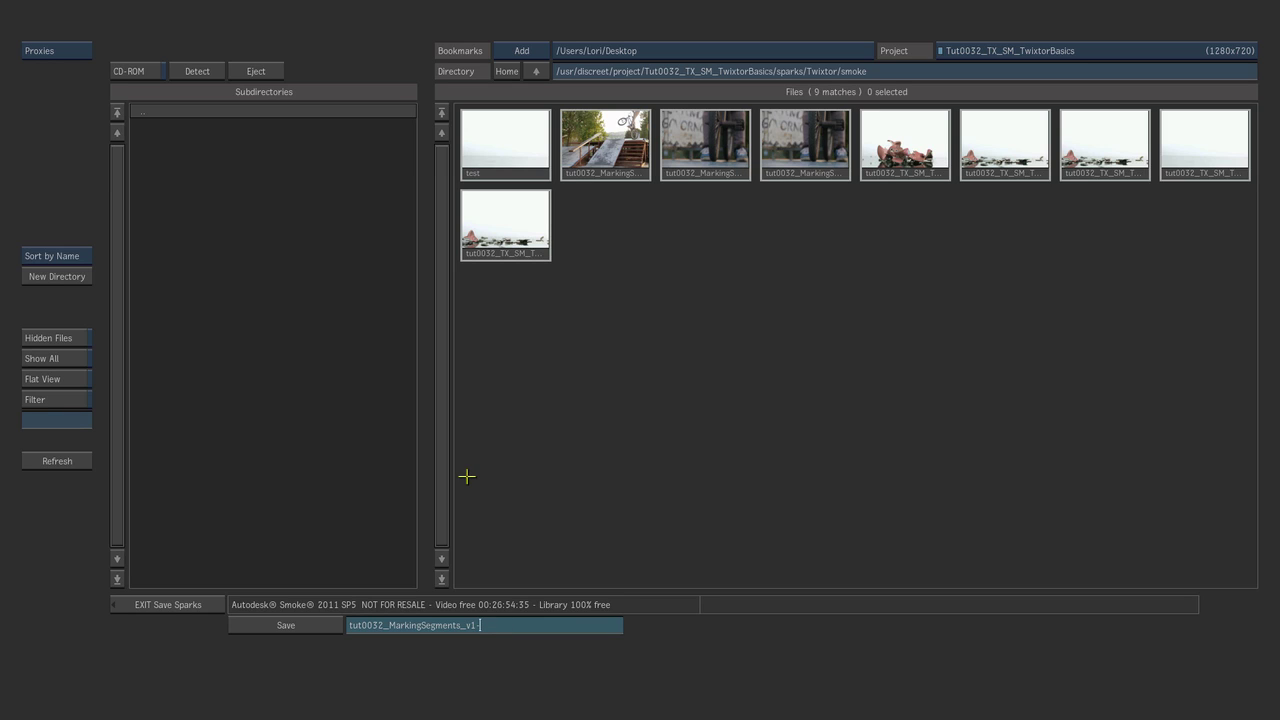
type("4")
key("Return")
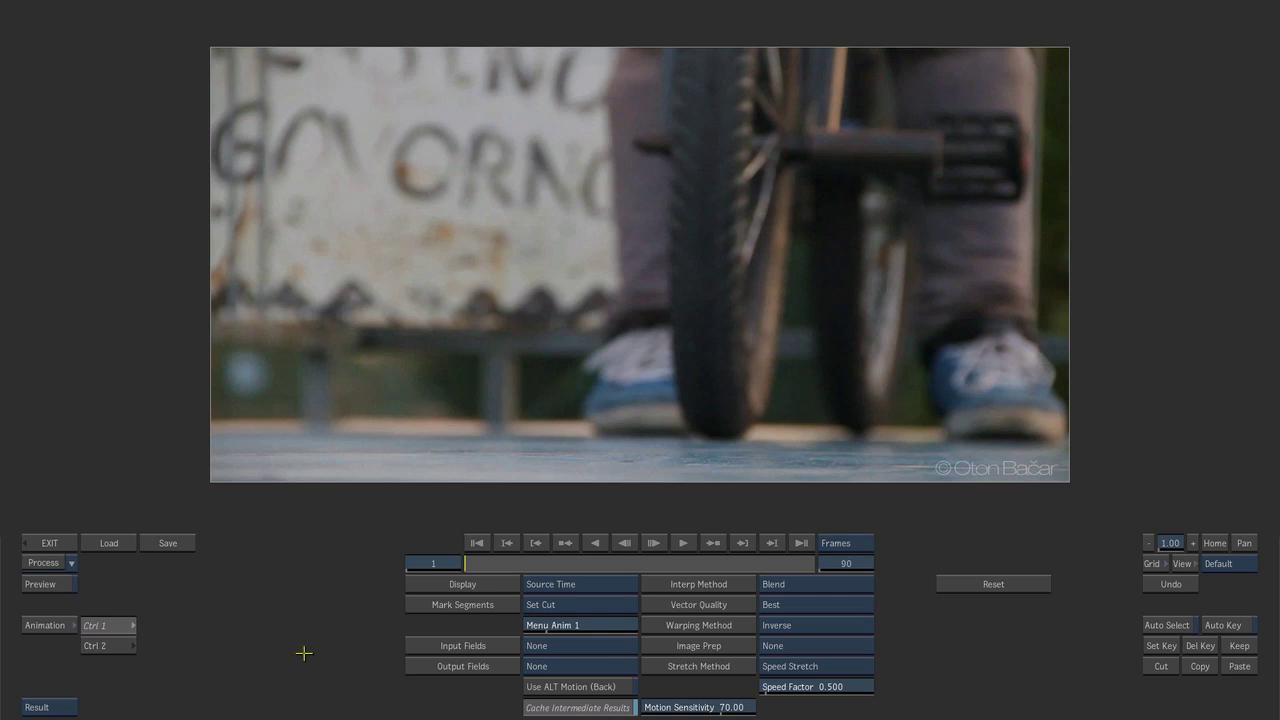
Step: Keep the display on source time and set the Twixtor end frame to 180
left_click(549, 588)
left_click(581, 587)
left_click(855, 564)
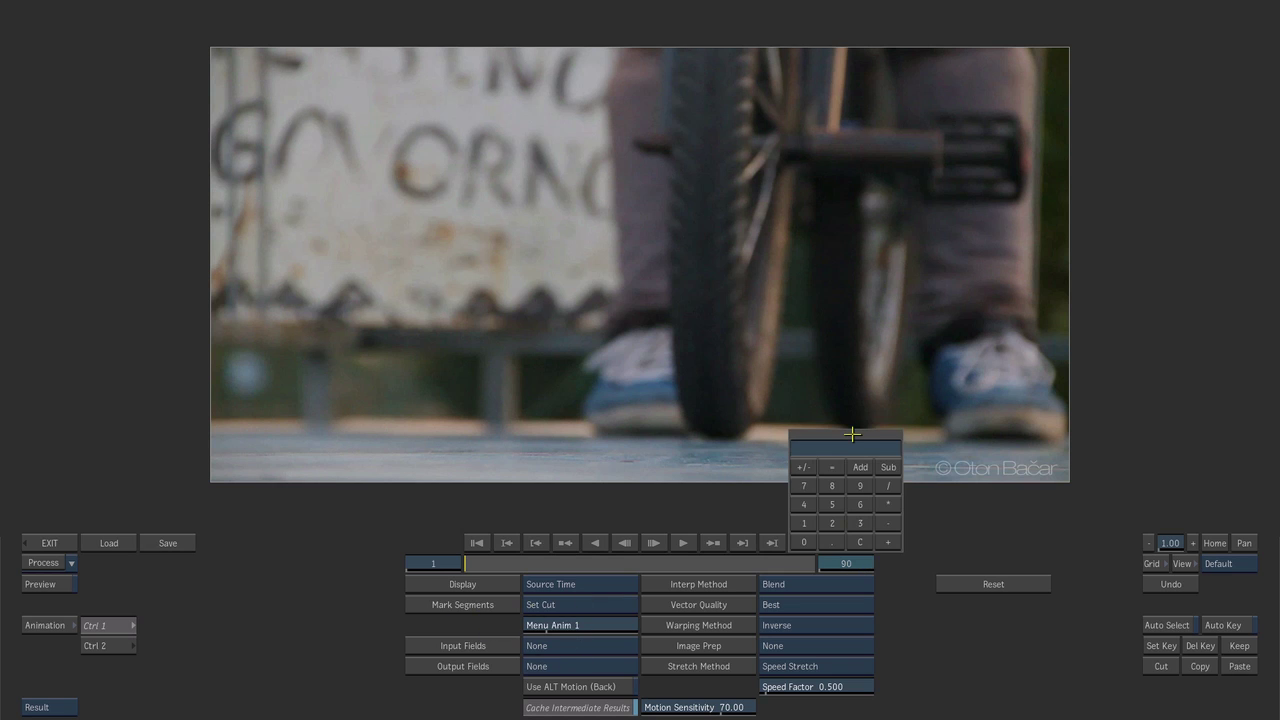
type("180")
key("Return")
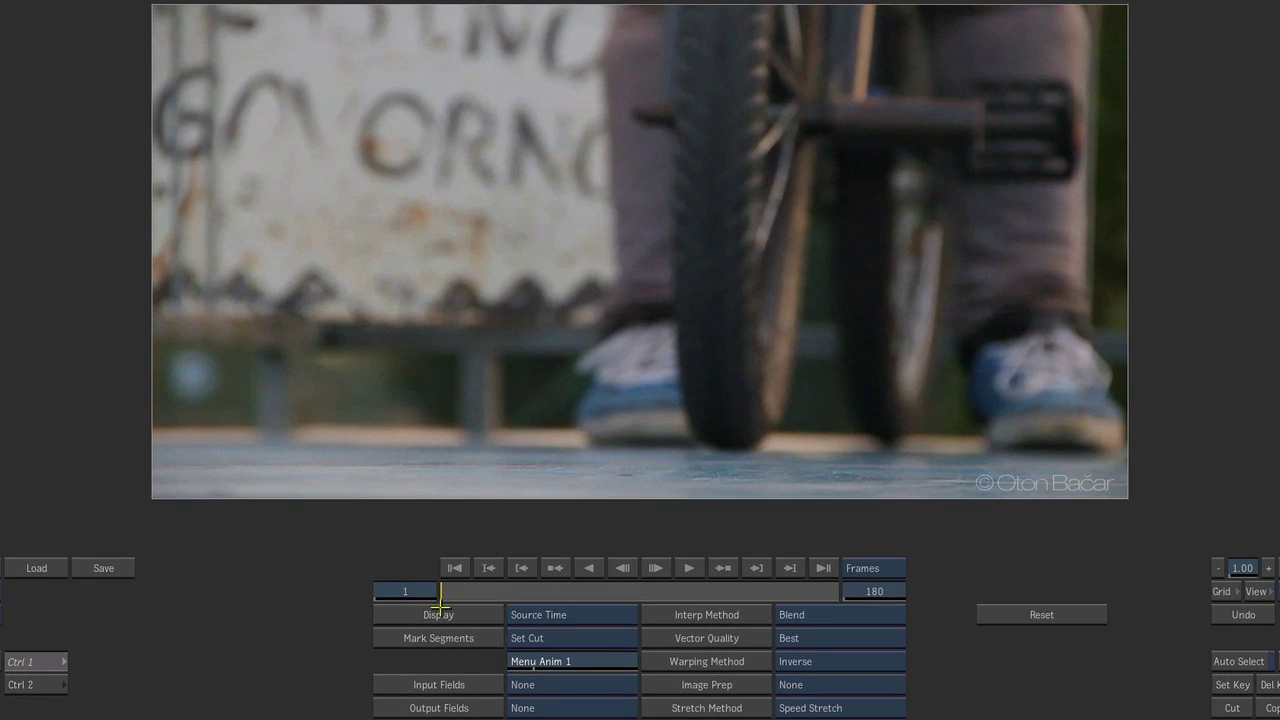
Step: Mark frame 1 as Cut A and frame 39 as Cut B from the Set Cut menu
left_click(579, 640)
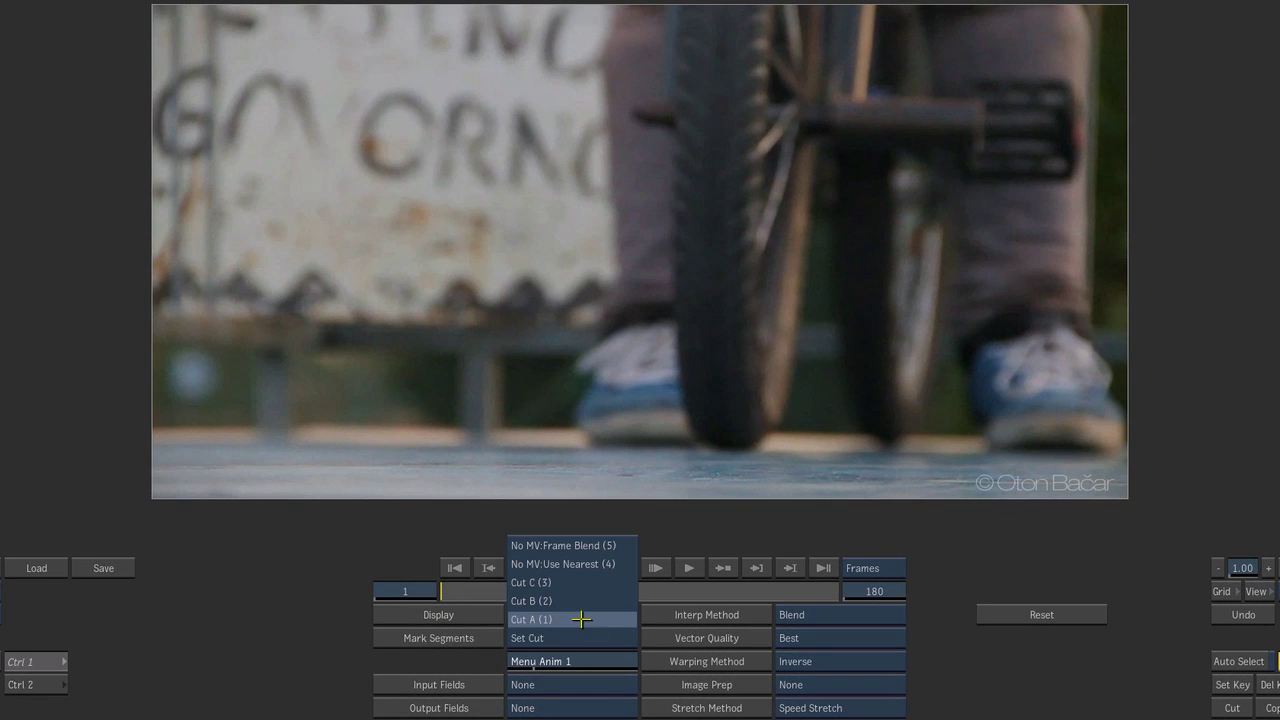
left_click(581, 619)
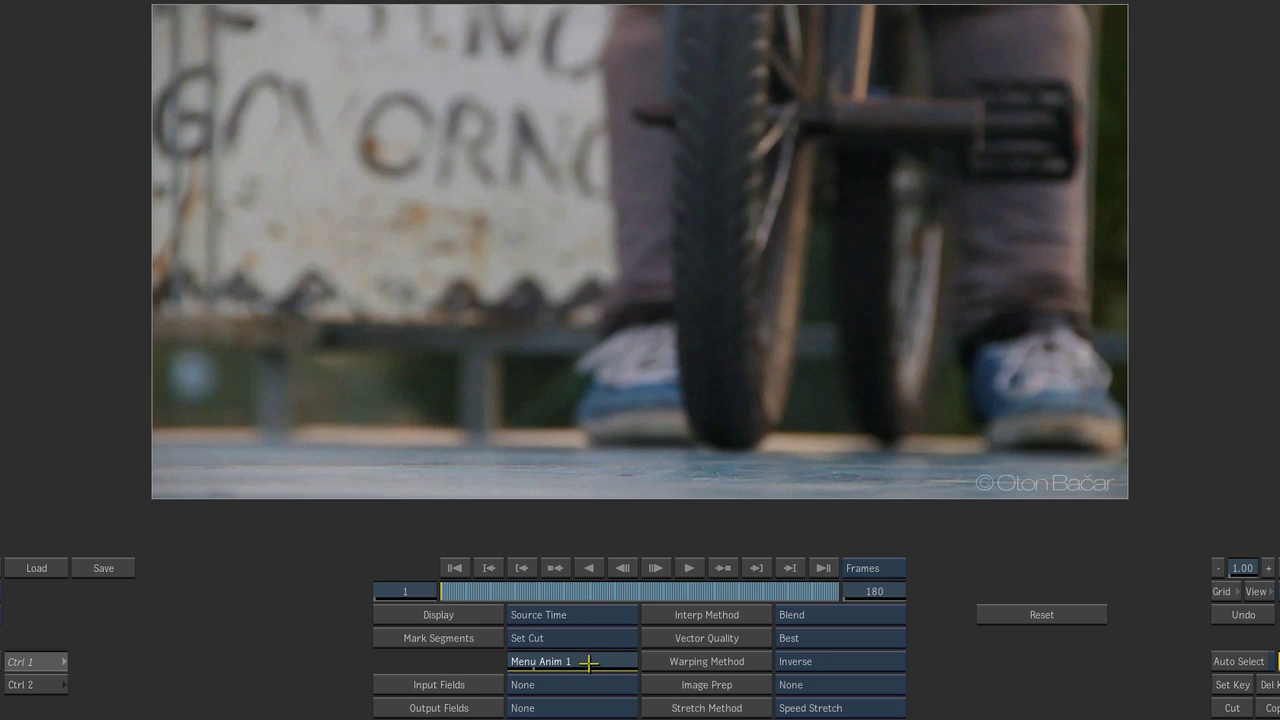
left_click(405, 591)
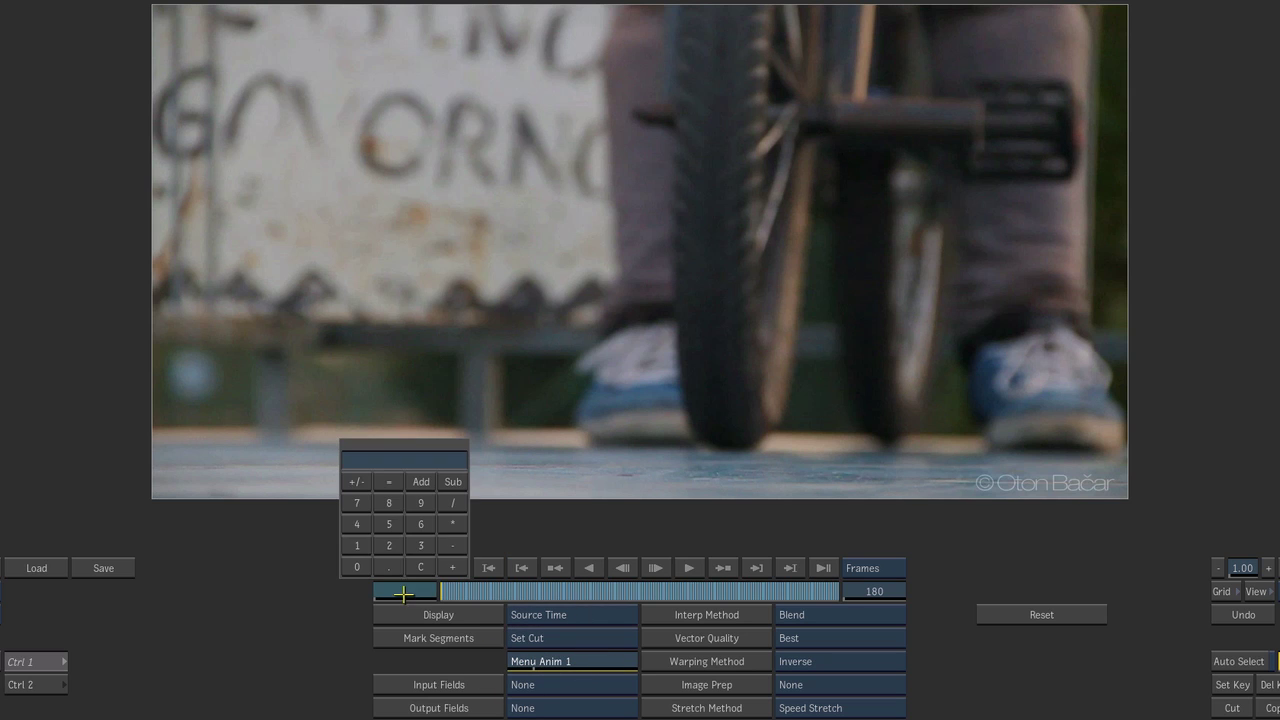
type("39")
key("Return")
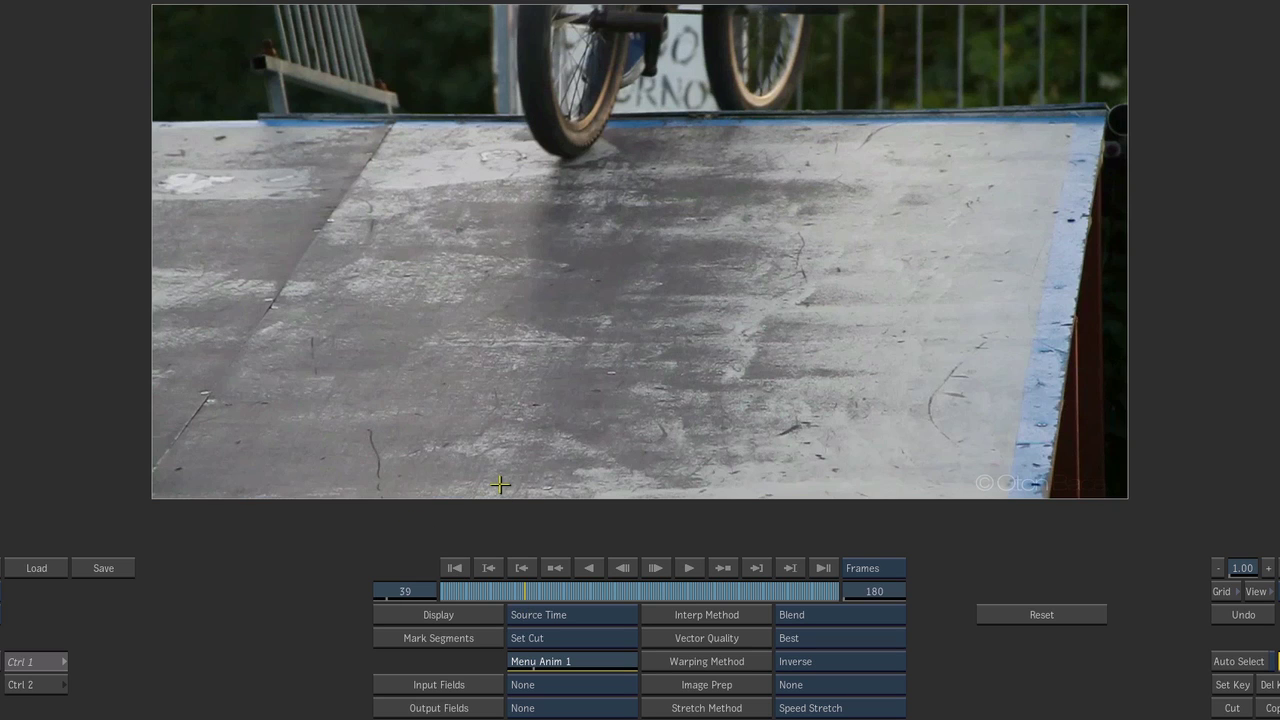
key("Left")
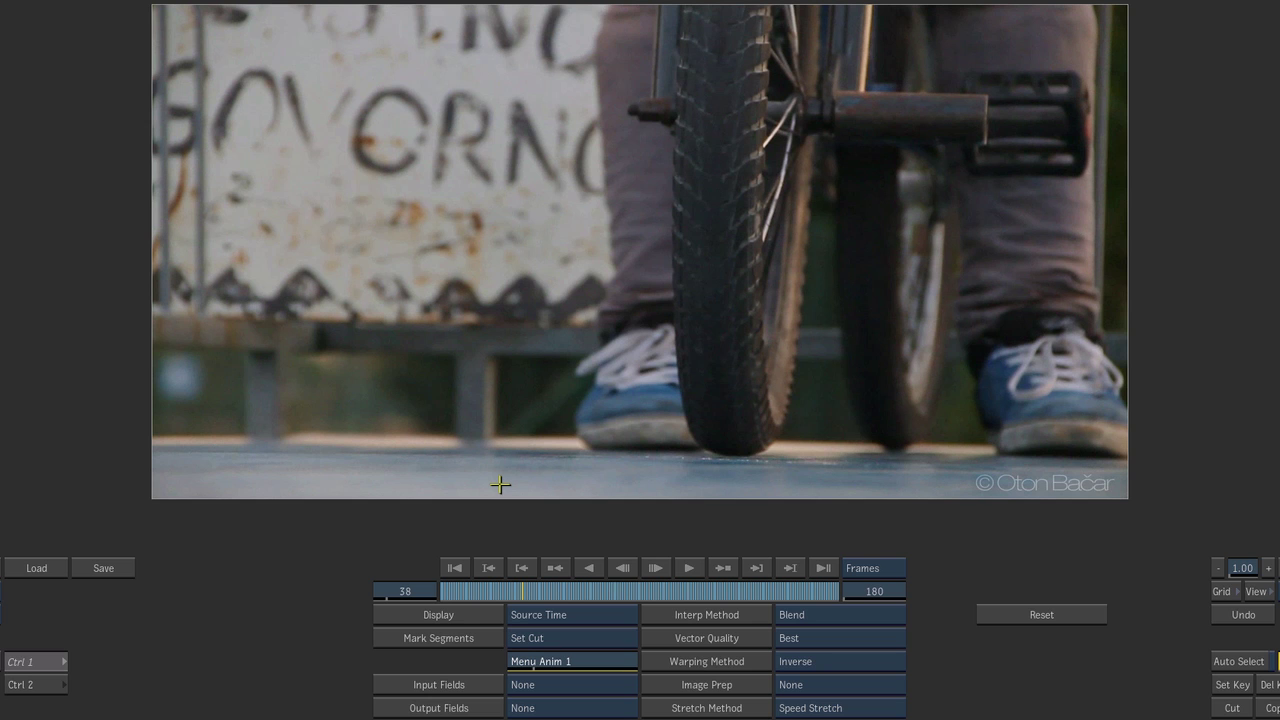
key("Right")
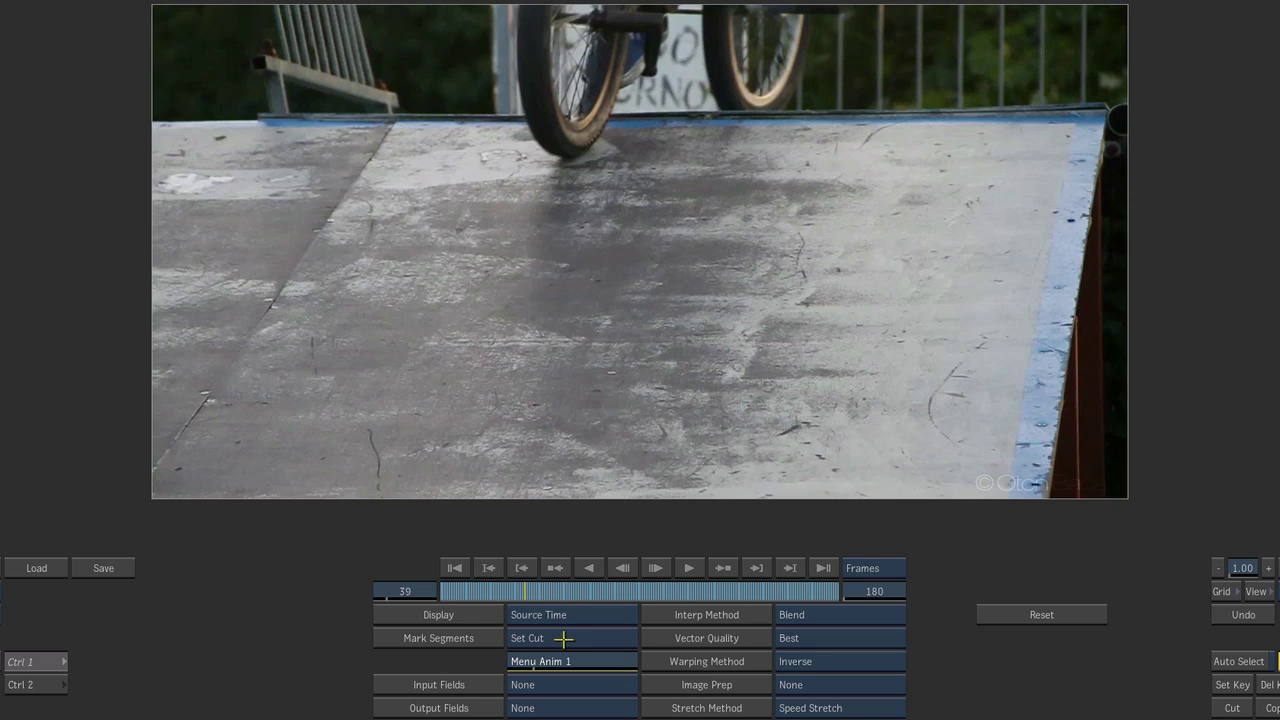
left_click(565, 640)
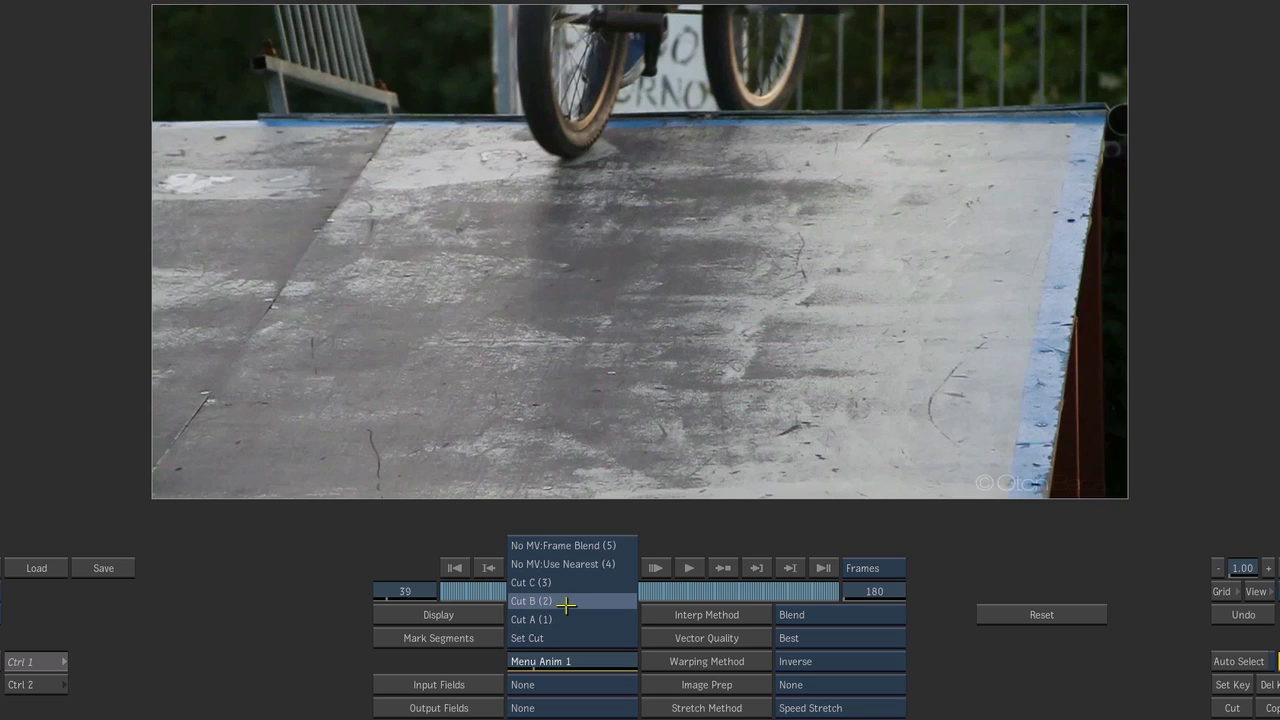
left_click(566, 602)
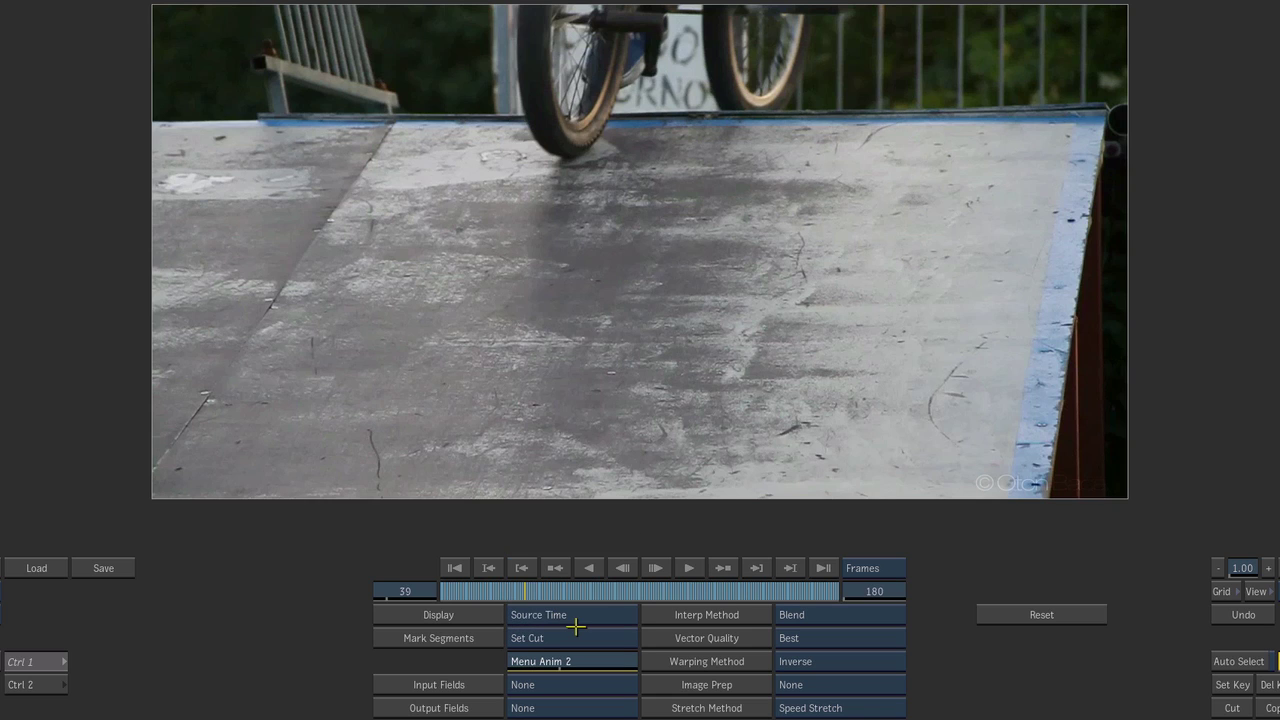
Step: Mark frame 79 as Cut C and frame 88 as Cut A
left_click(407, 591)
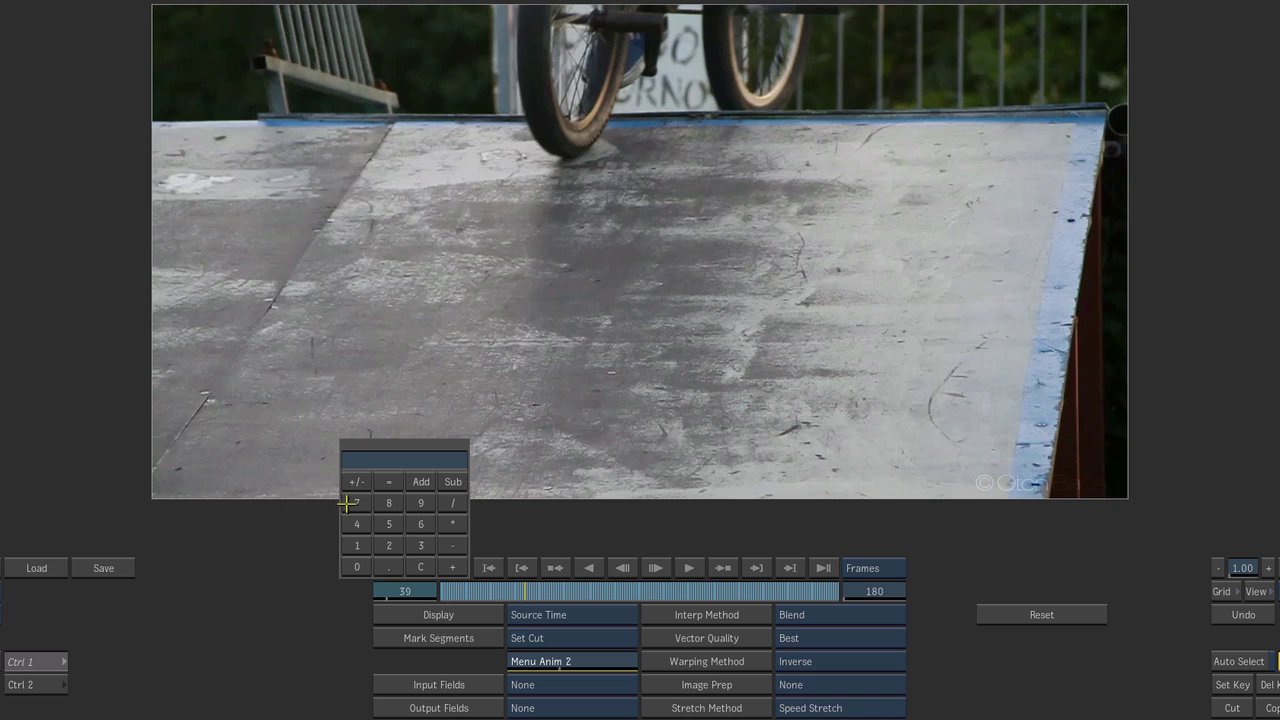
type("9")
key("Return")
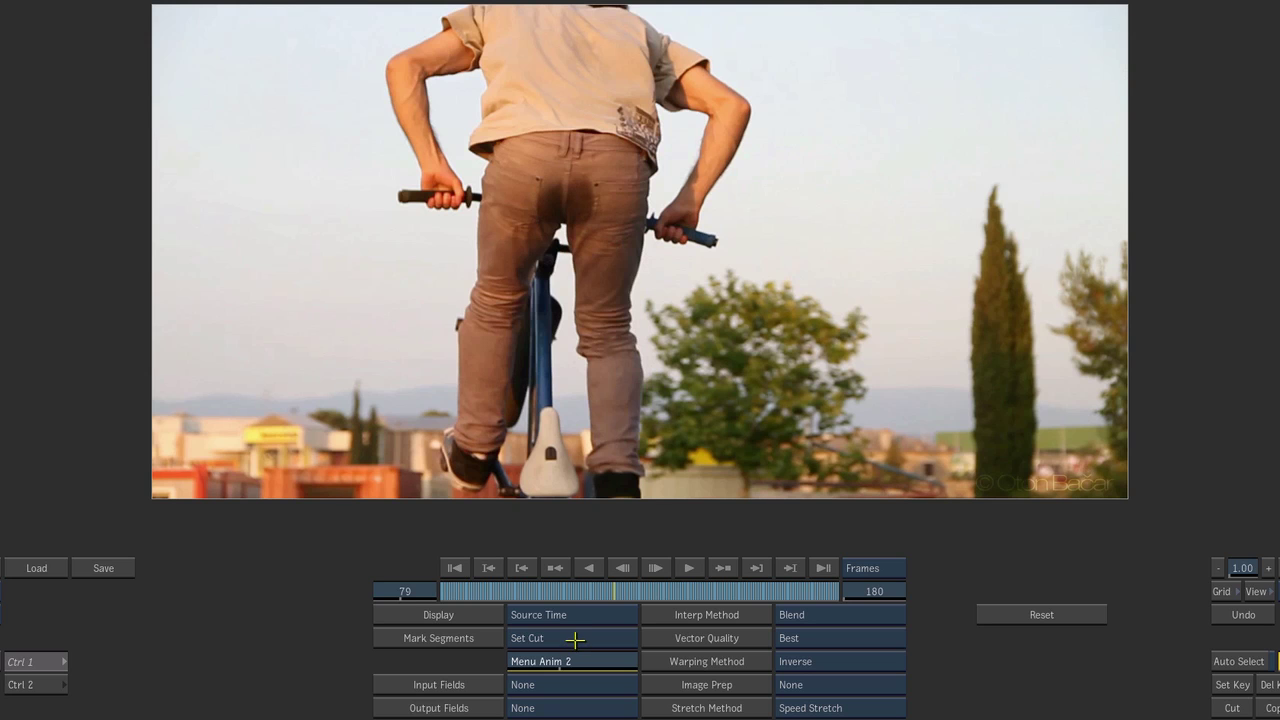
left_click(576, 638)
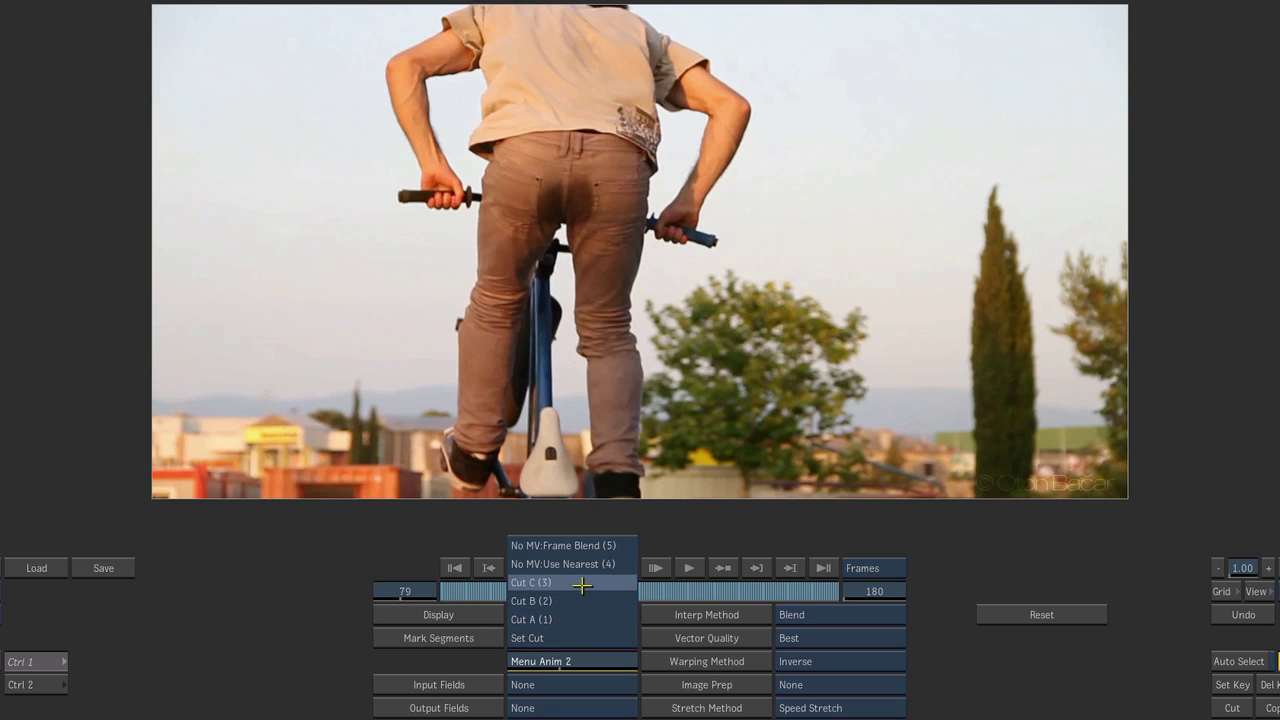
left_click(581, 585)
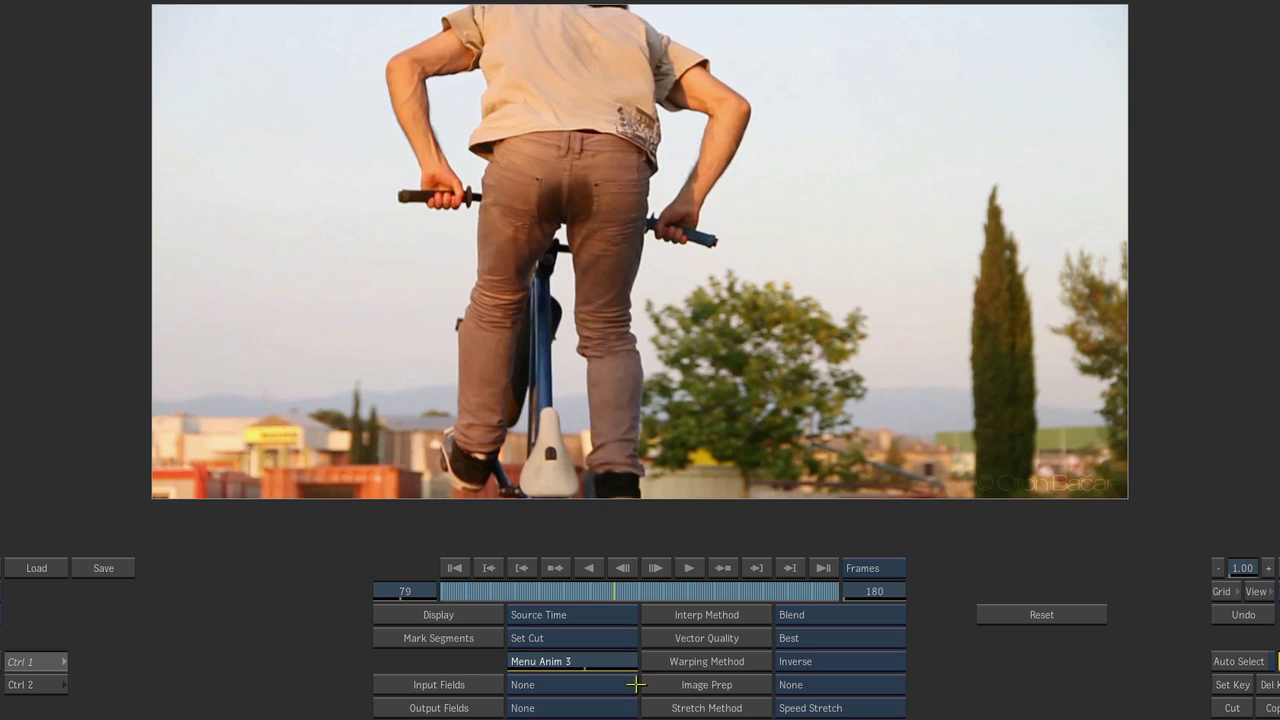
left_click(405, 591)
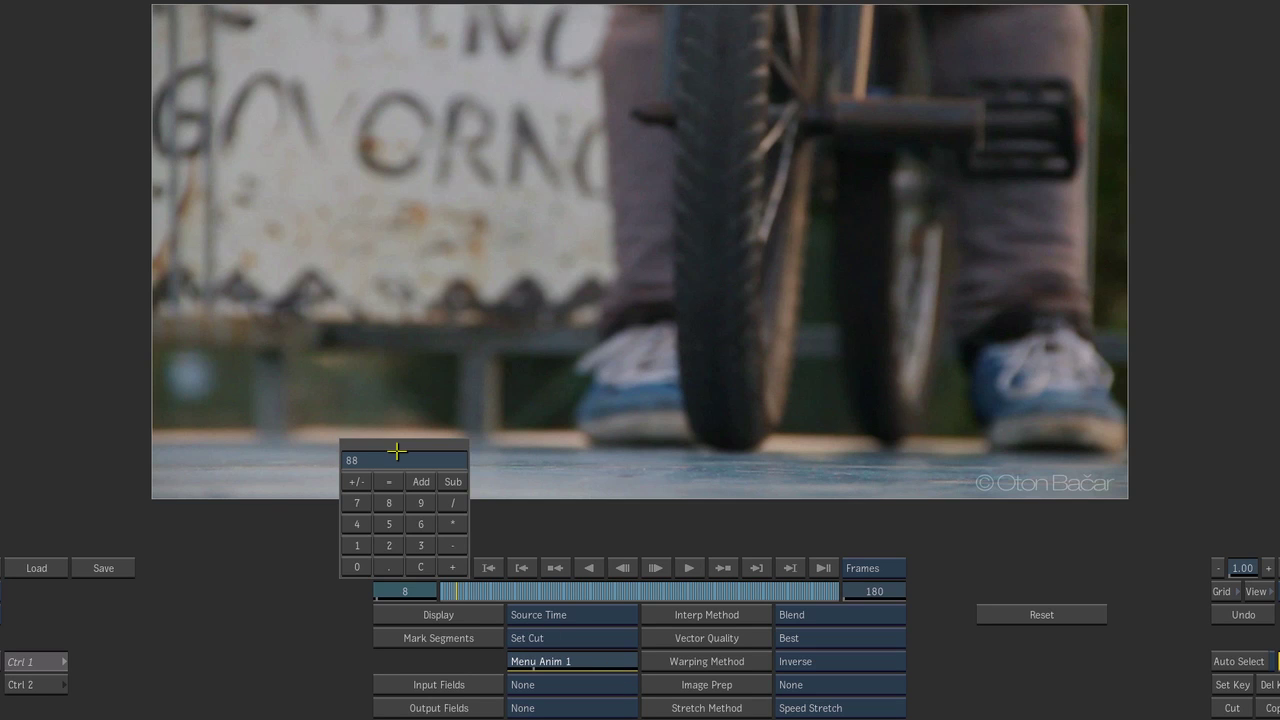
type("88")
key("Return")
left_click(566, 636)
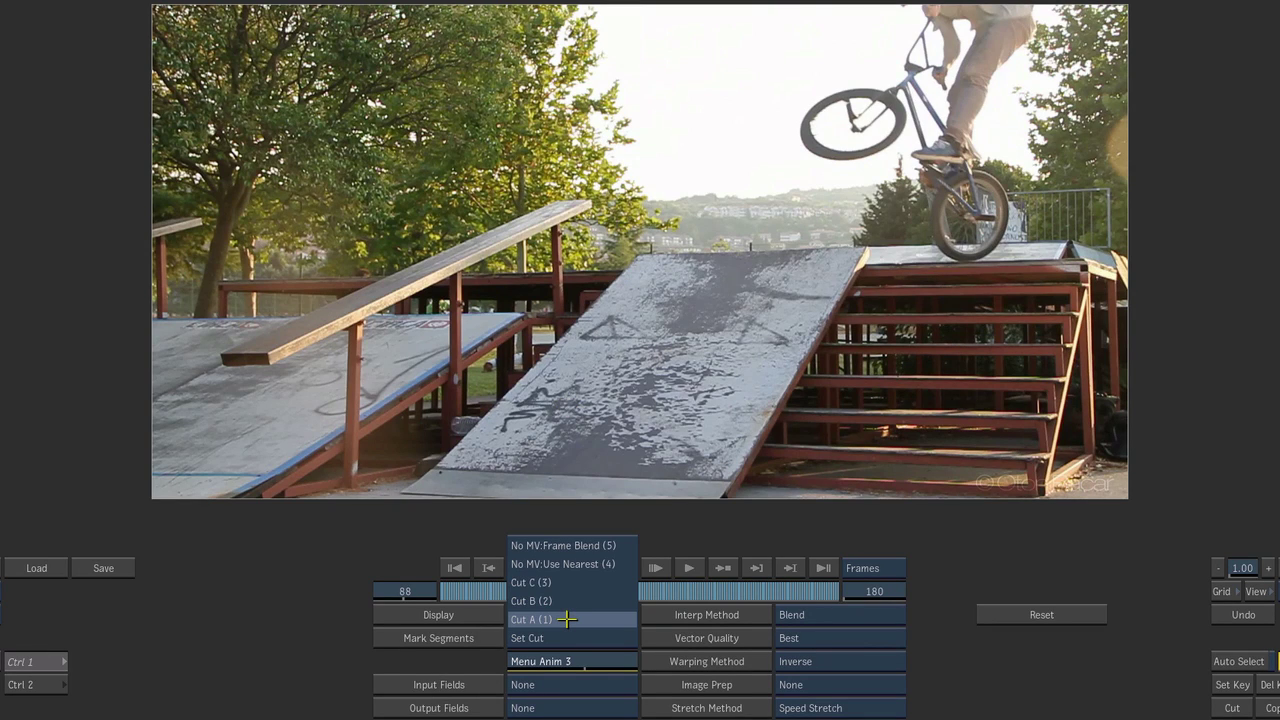
left_click(566, 619)
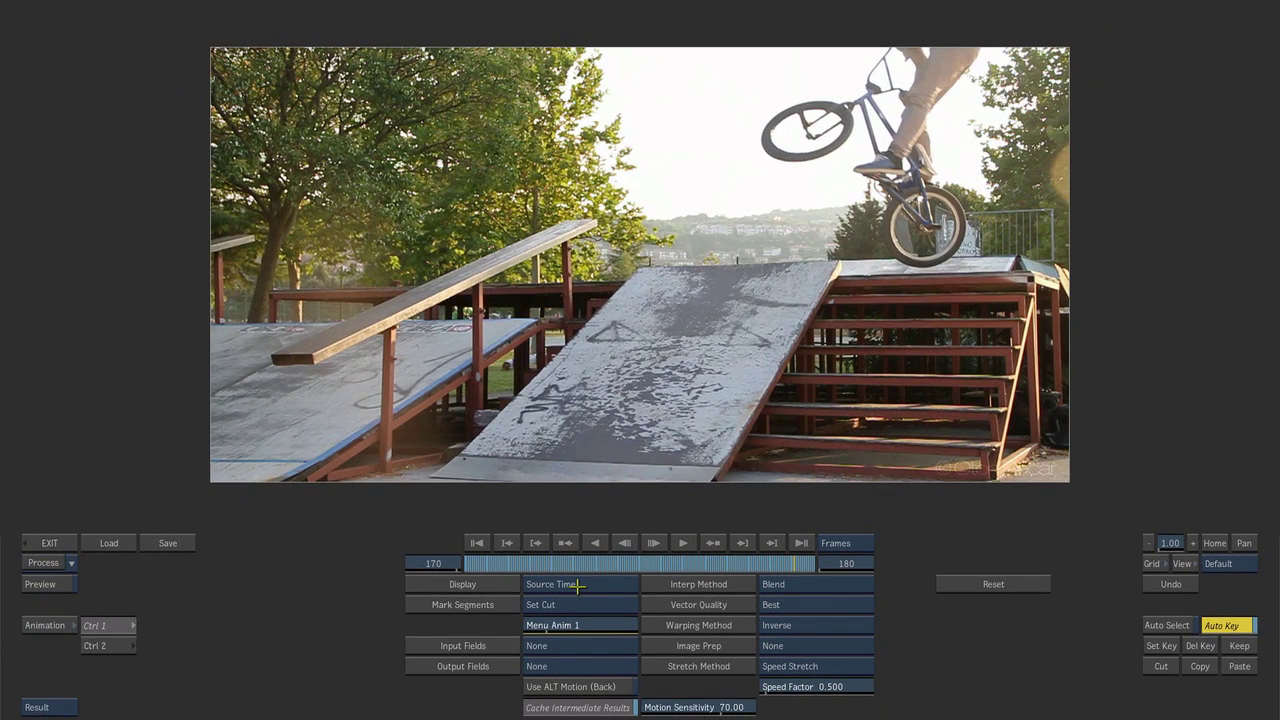
Step: Show the retimed output and try Motion Sensitivity at 0 and 100 before settling on 45
left_click(578, 586)
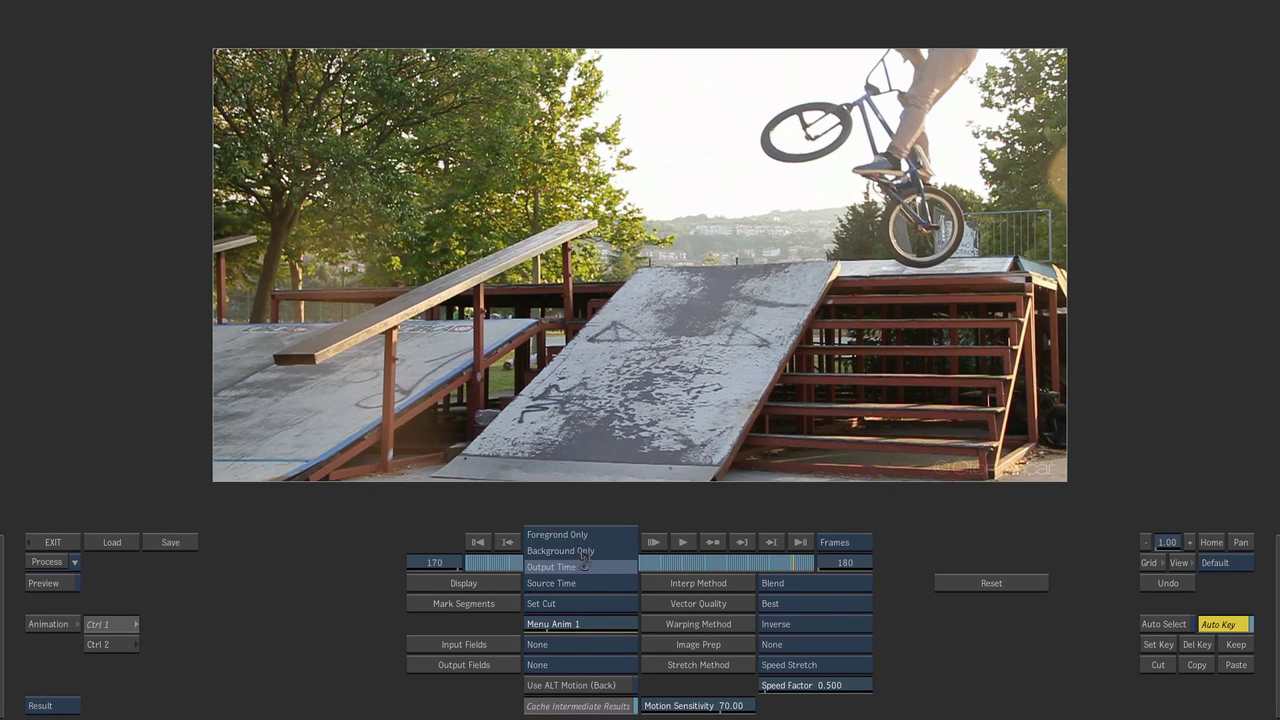
left_click(578, 567)
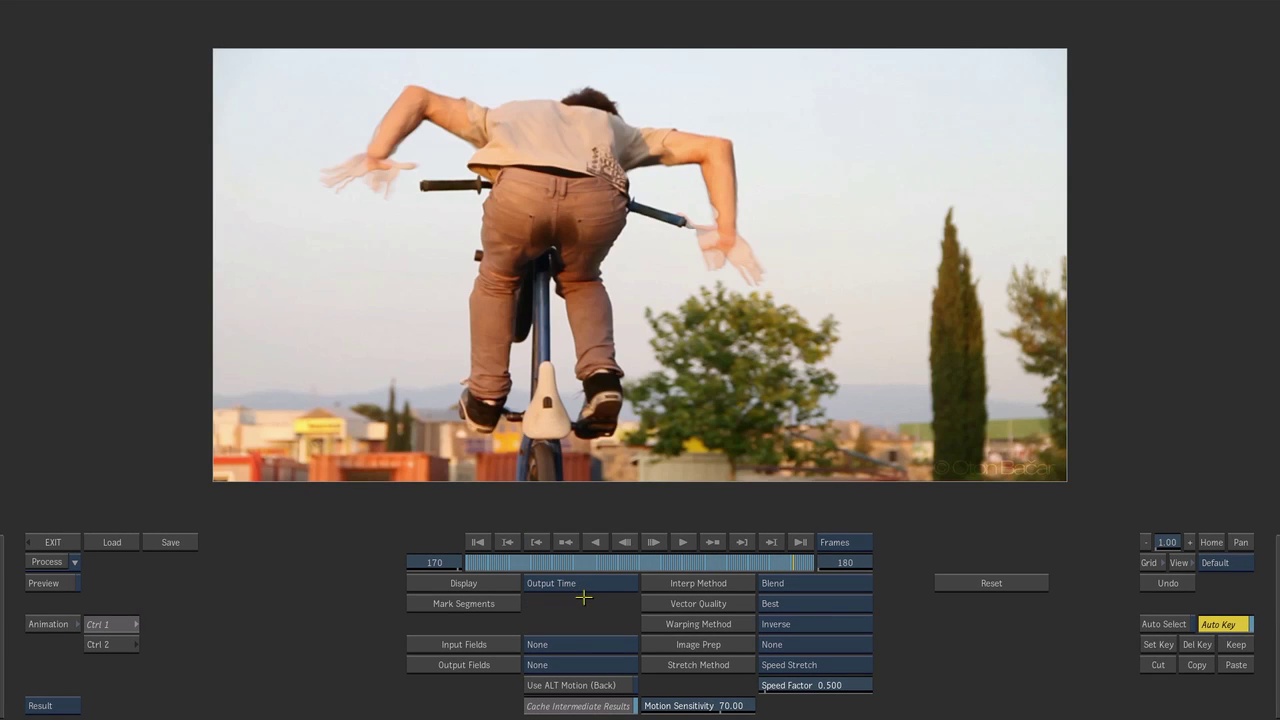
left_click(701, 706)
type("0")
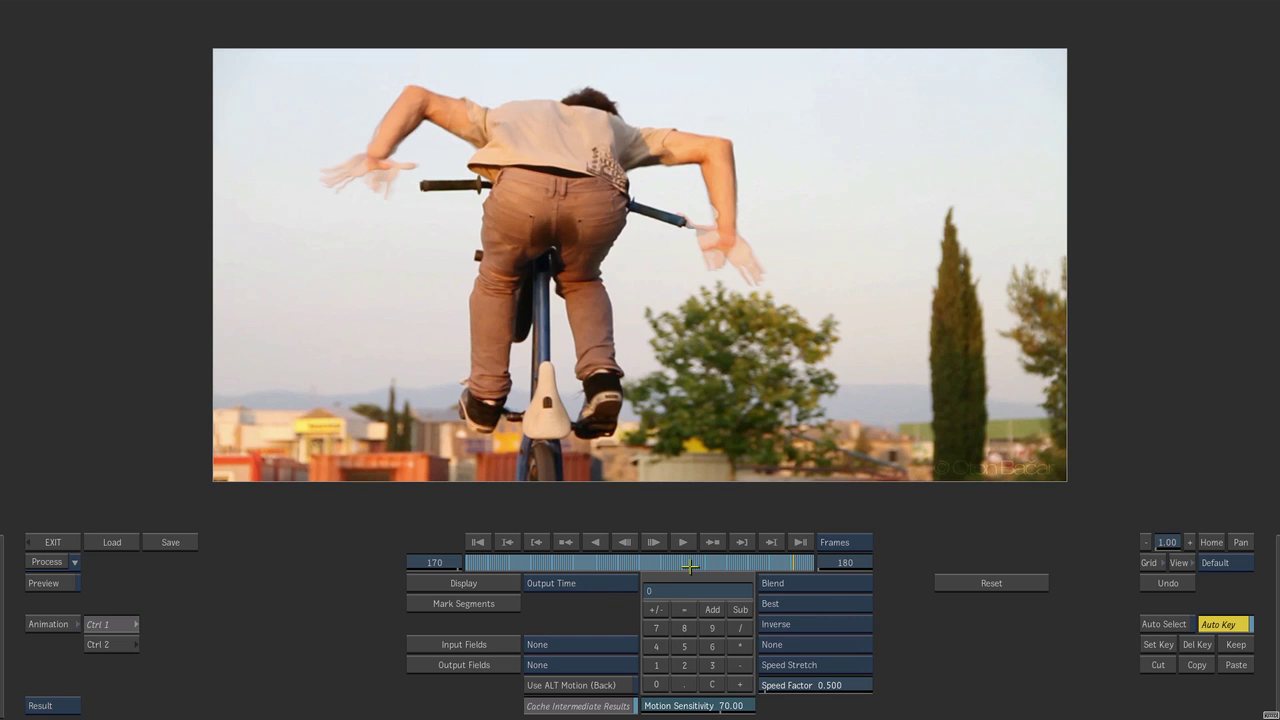
key("Return")
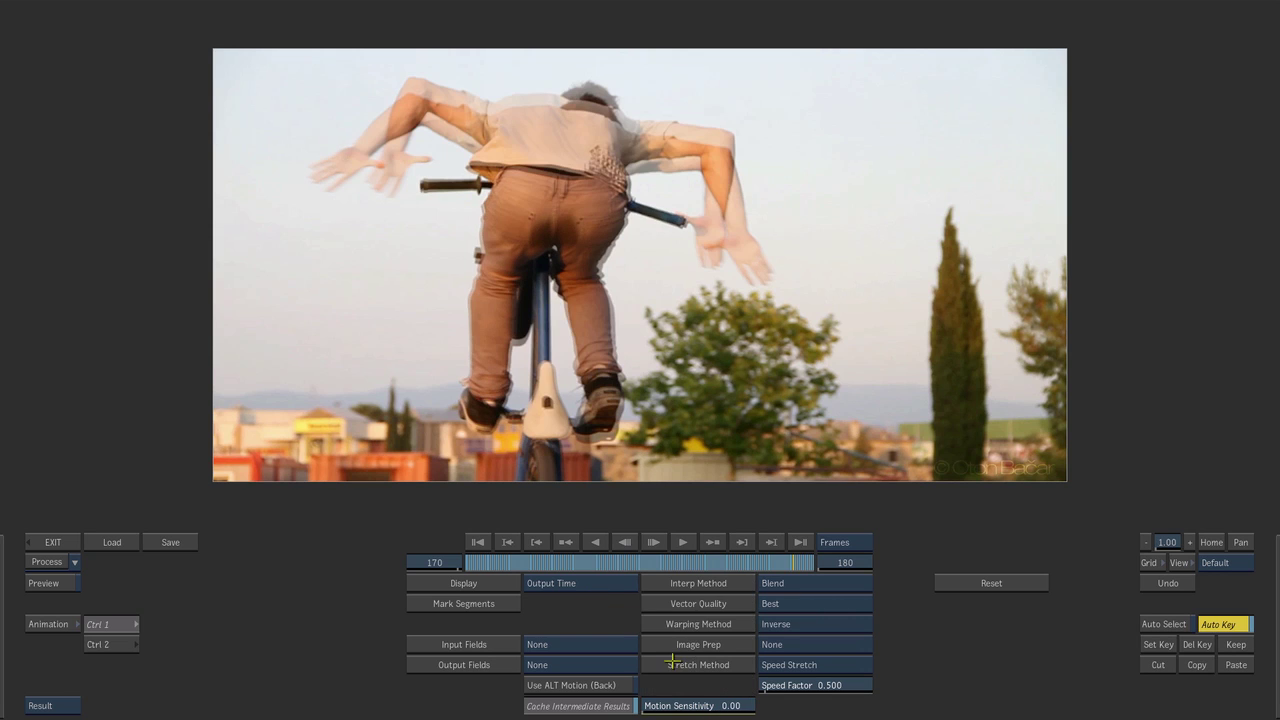
left_click(701, 706)
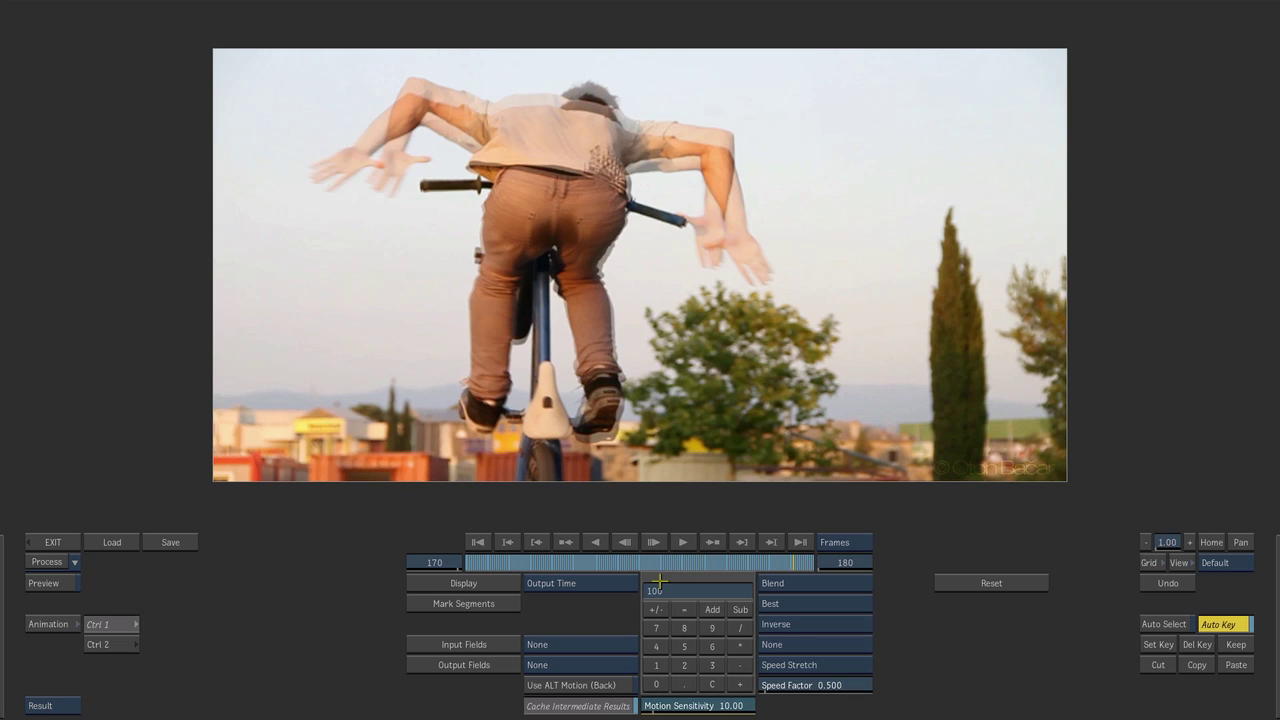
type("00")
key("Return")
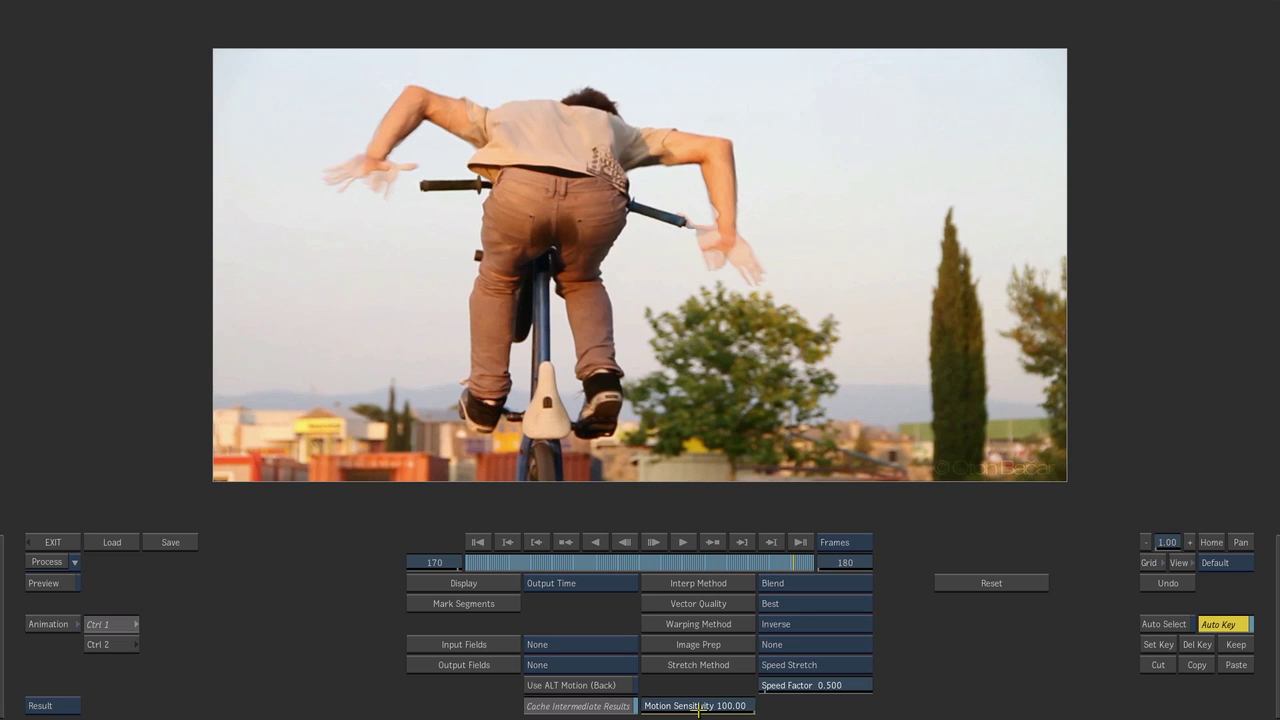
left_click(698, 706)
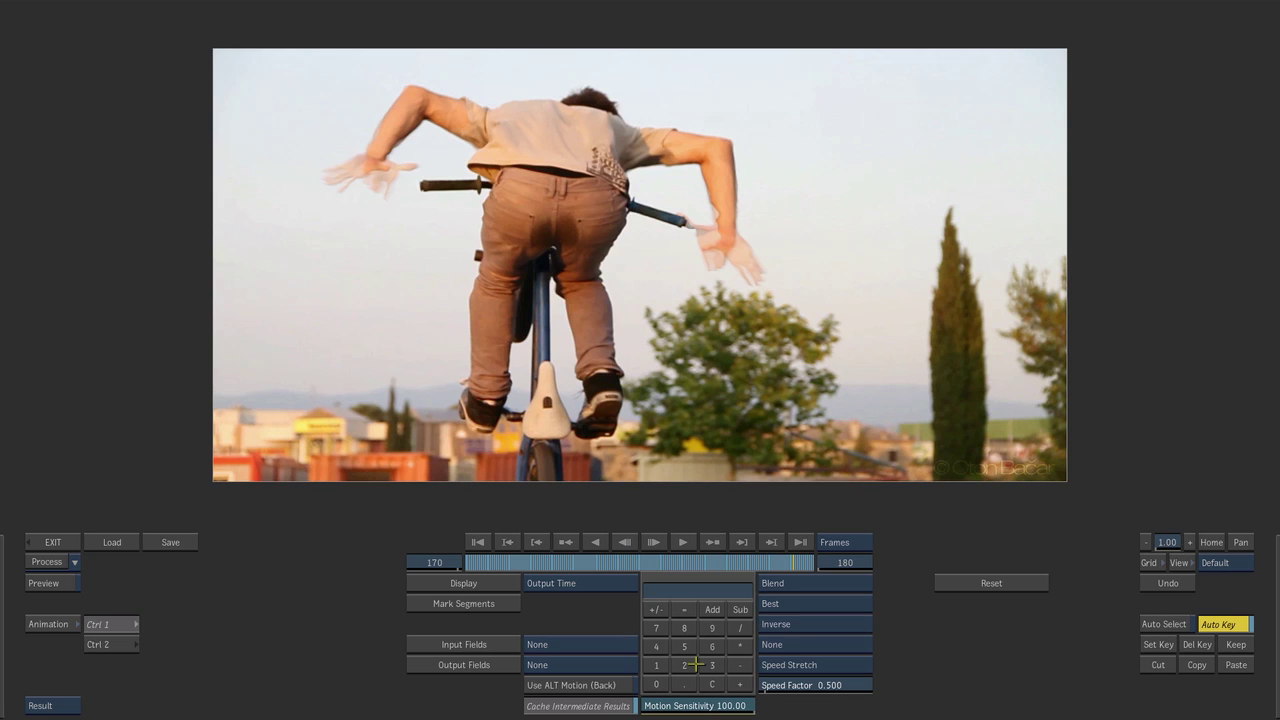
type("45")
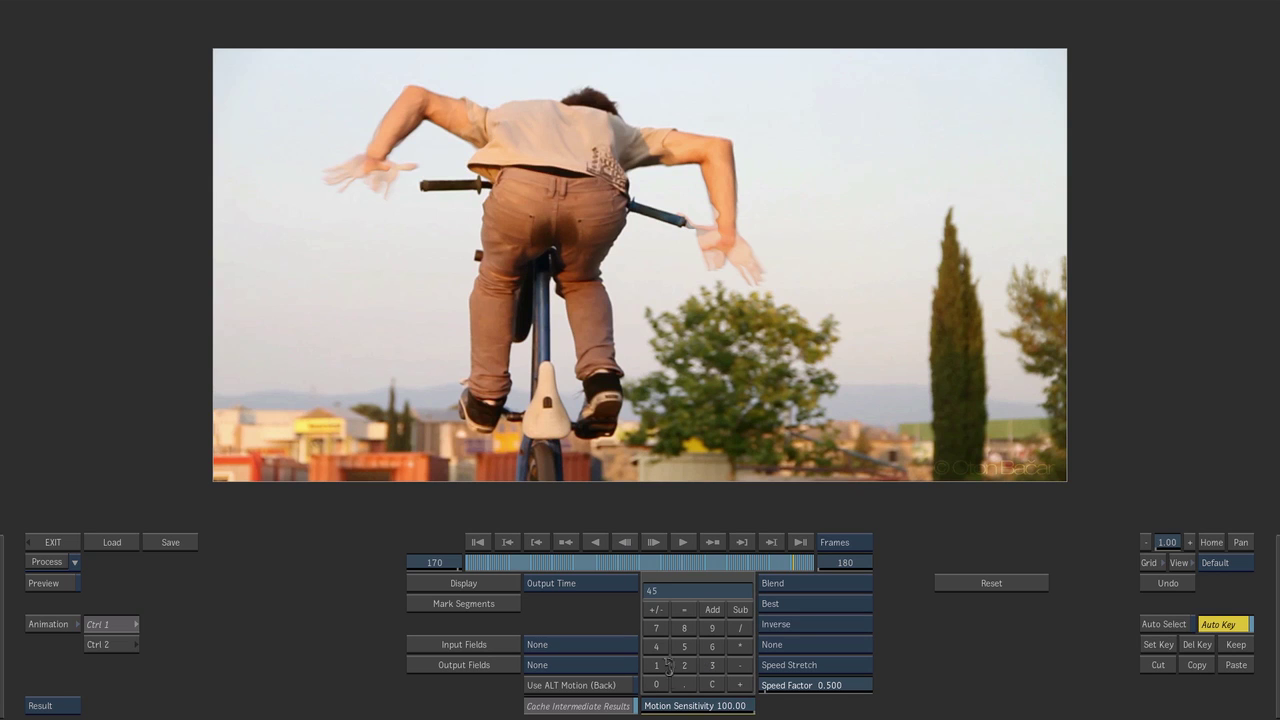
key("Return")
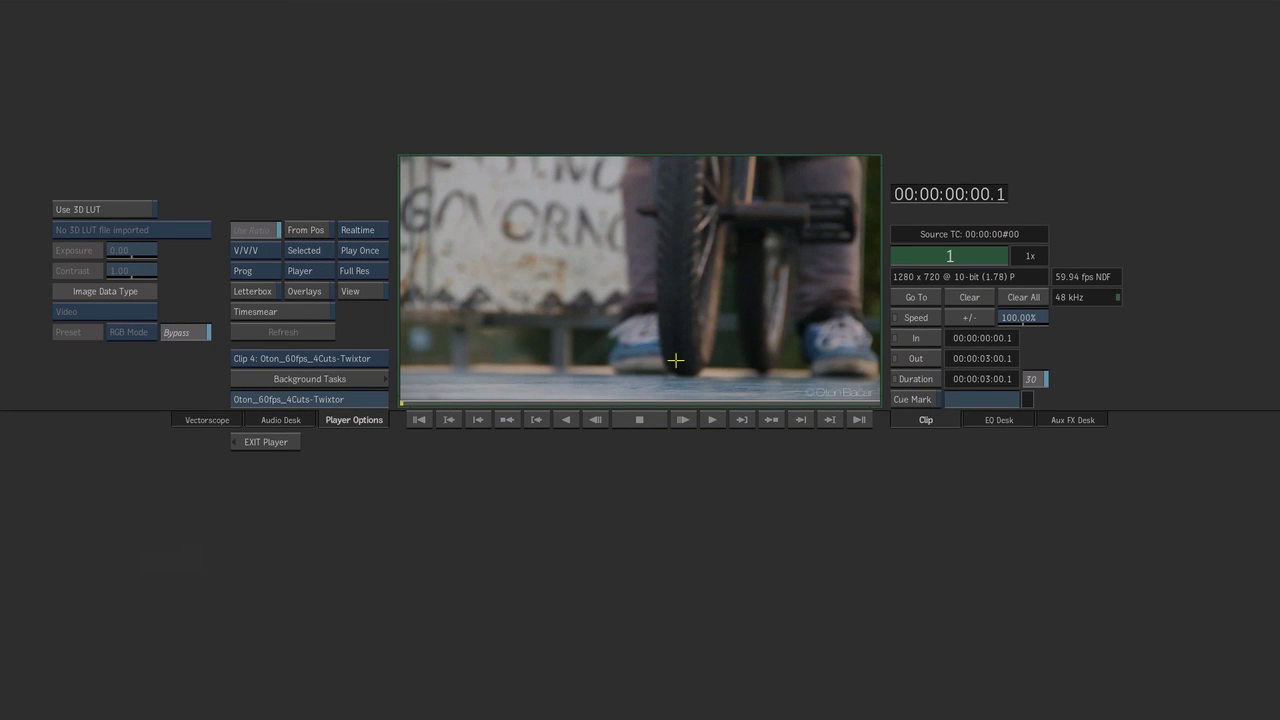
Step: Play Oton_60fps_4Cuts-Twixtor in the Player, then return to the EditDesk
left_click(711, 419)
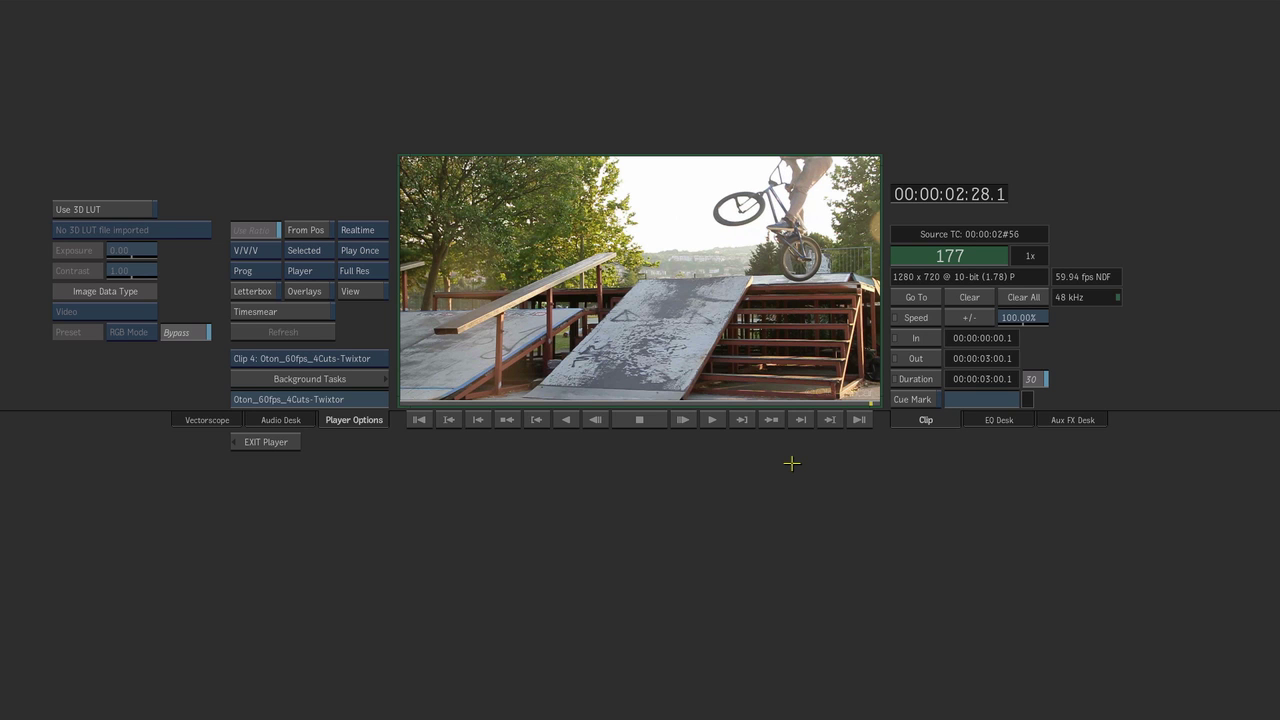
key("Escape")
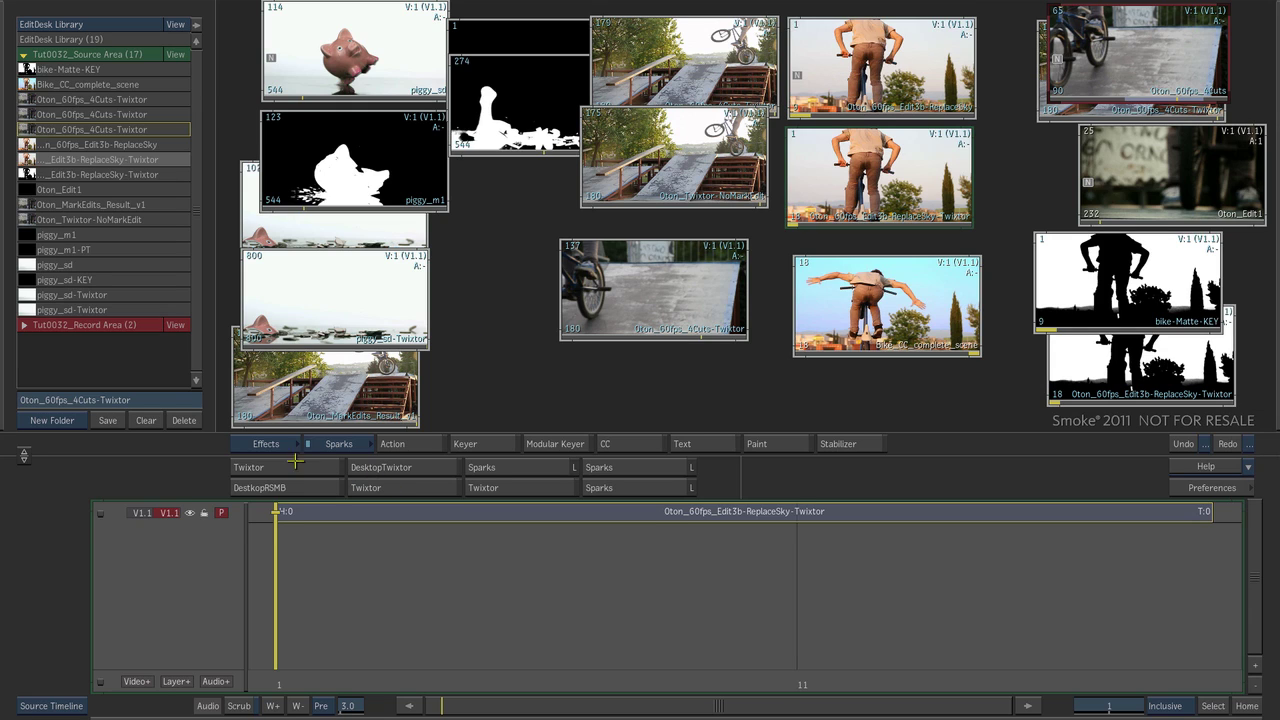
Step: Apply Twixtor to Edit3b-ReplaceSky-Twixtor with end frame 18 and render the retimed frames
left_click(298, 467)
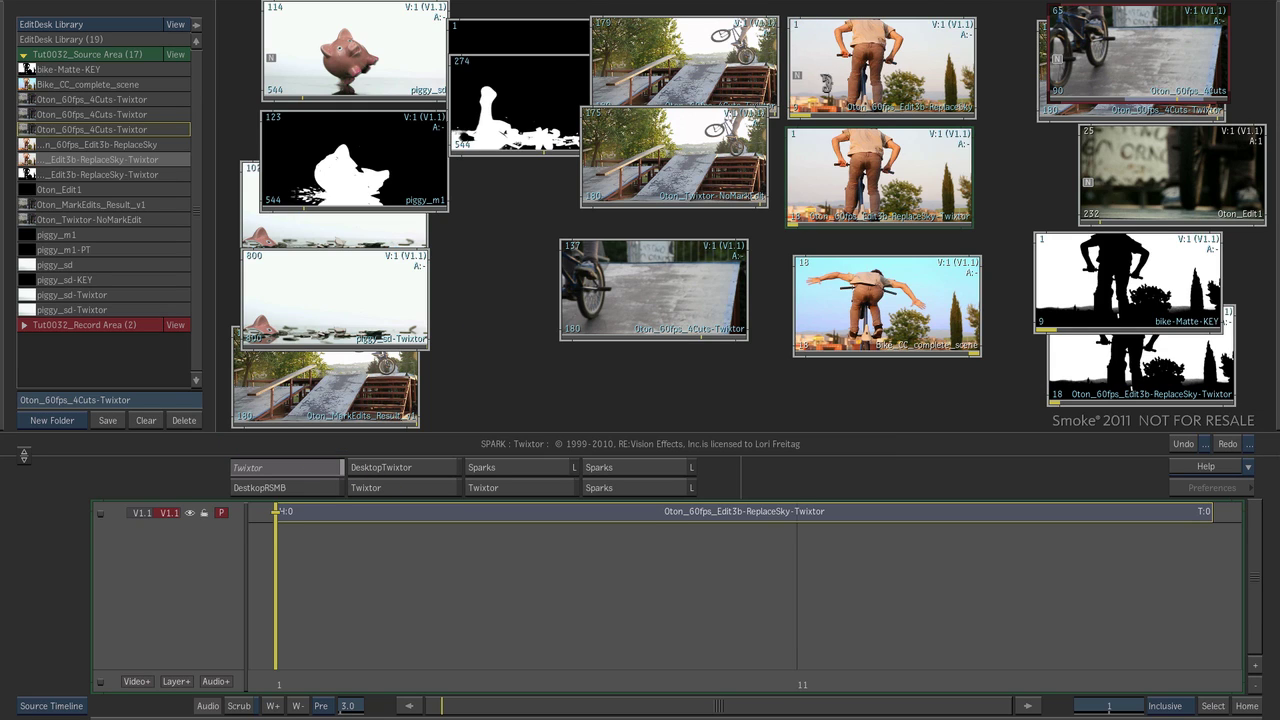
left_click(893, 128)
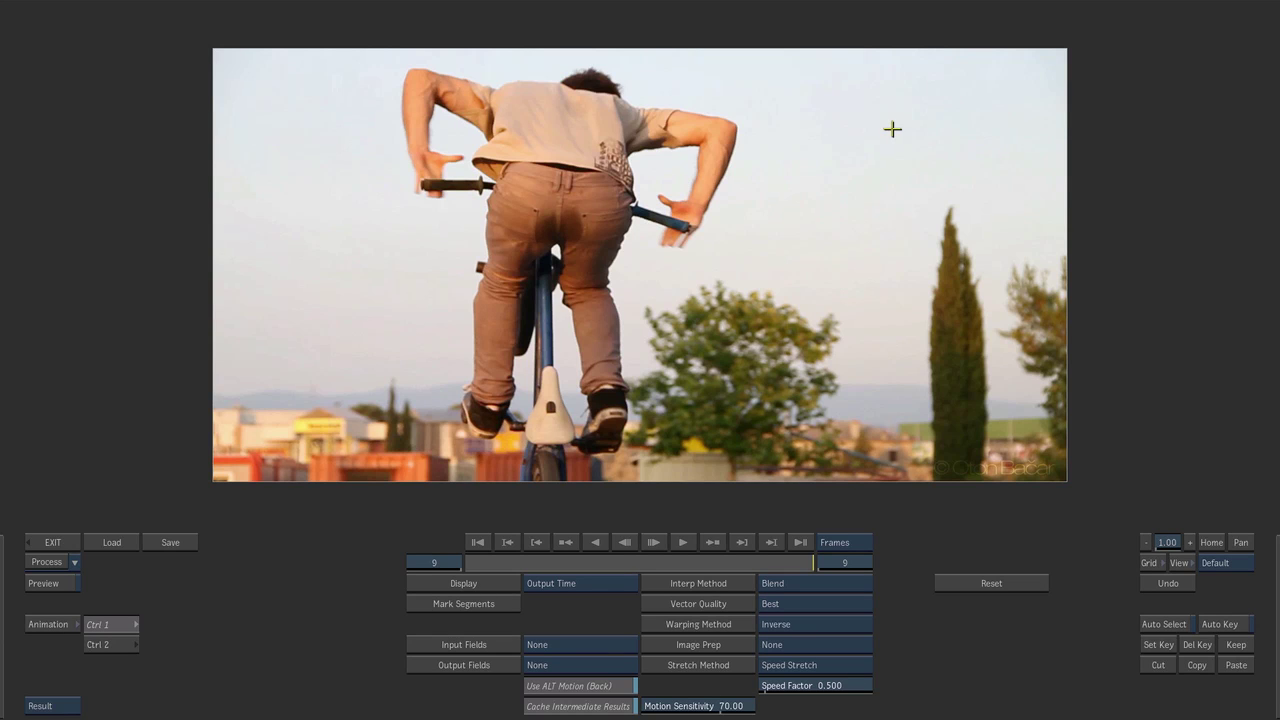
left_click(848, 563)
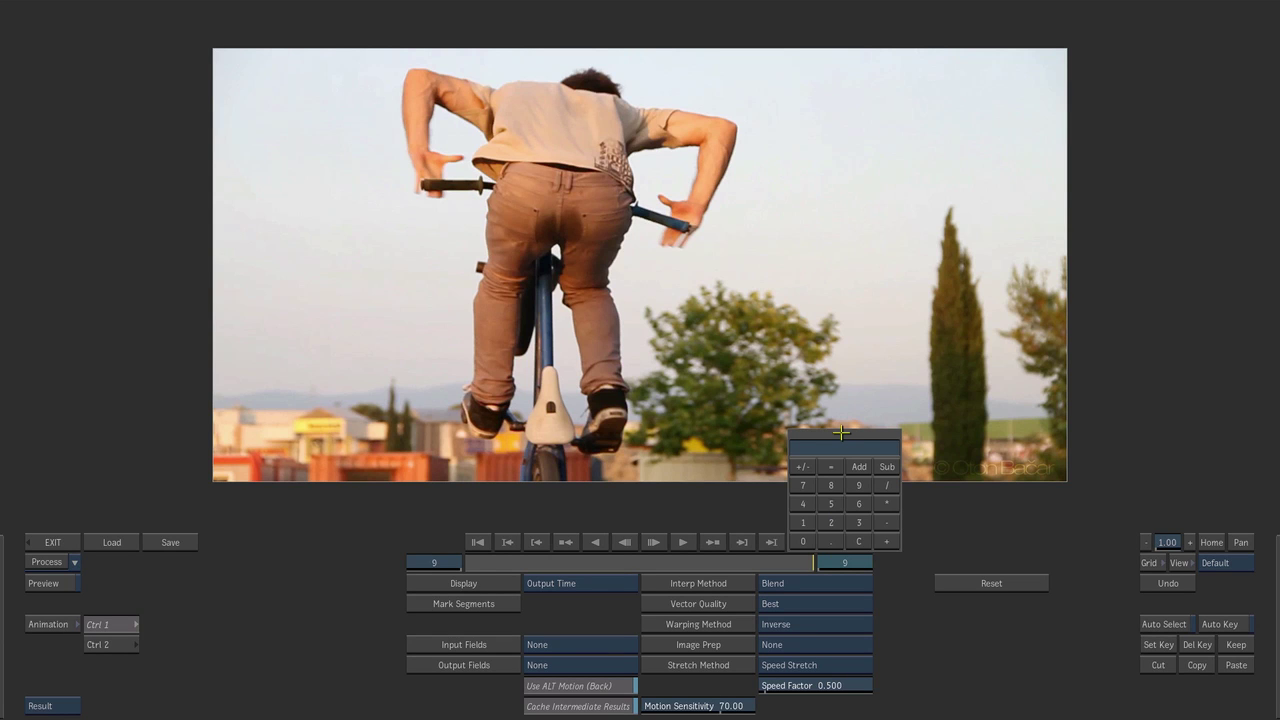
type("18")
key("Return")
left_click(45, 562)
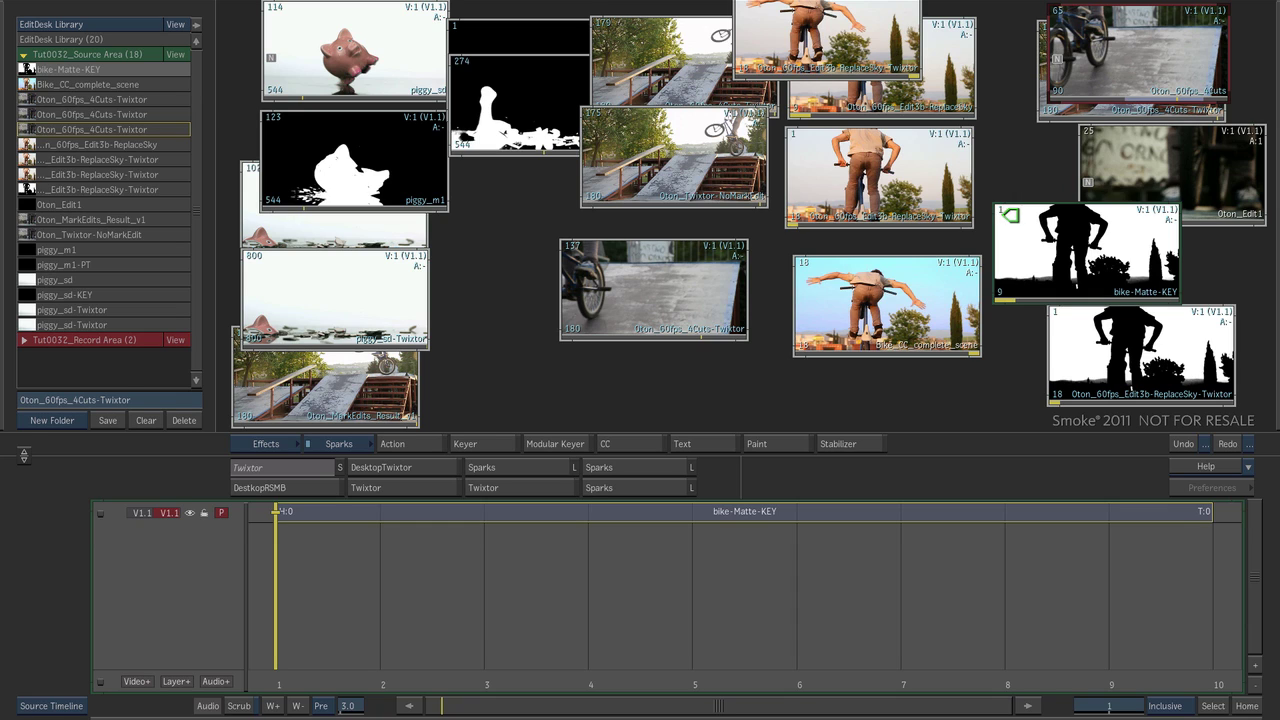
Step: Select the matte clip, leave Use ALT Motion (Back) off, go to start, and set end frame 18
left_click(866, 102)
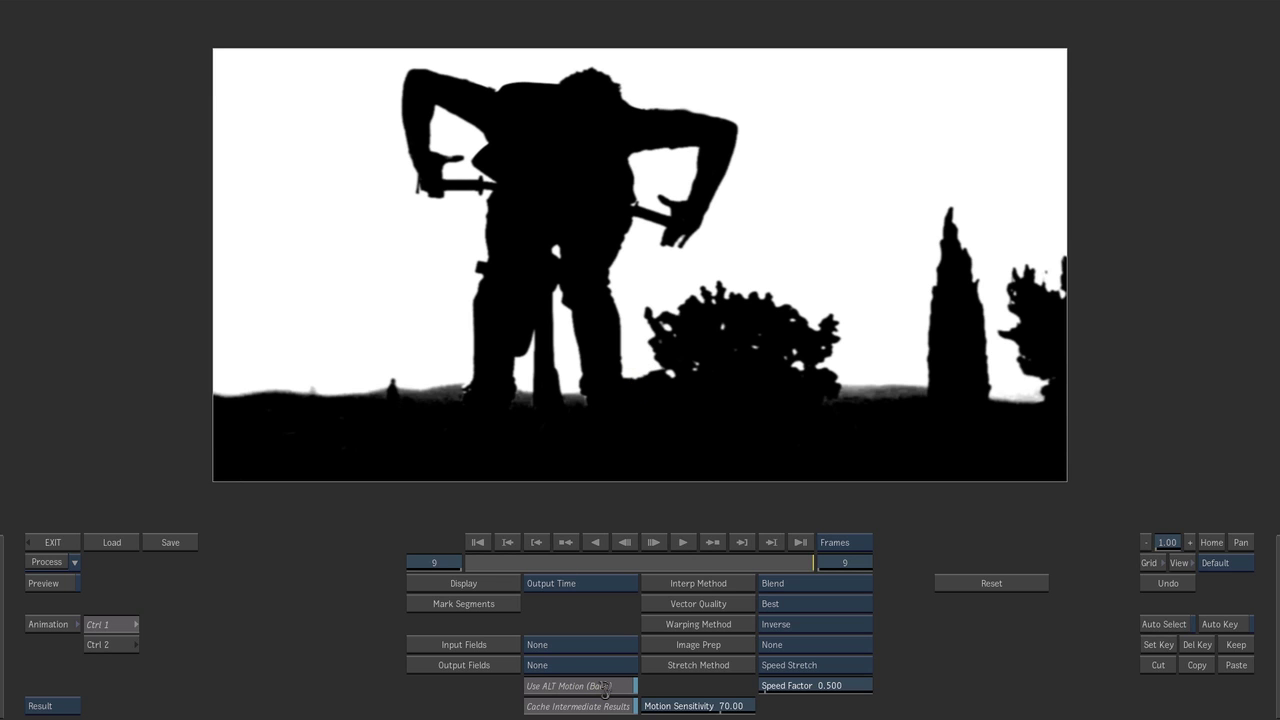
left_click(605, 688)
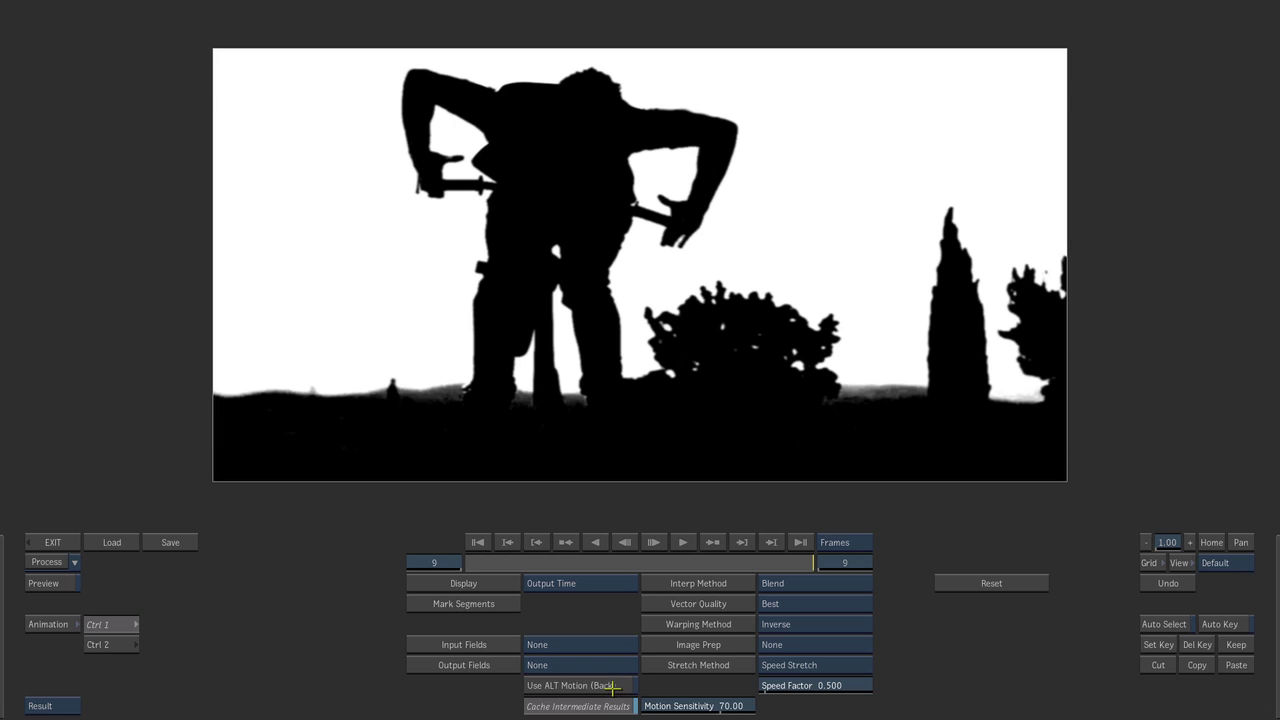
left_click(615, 689)
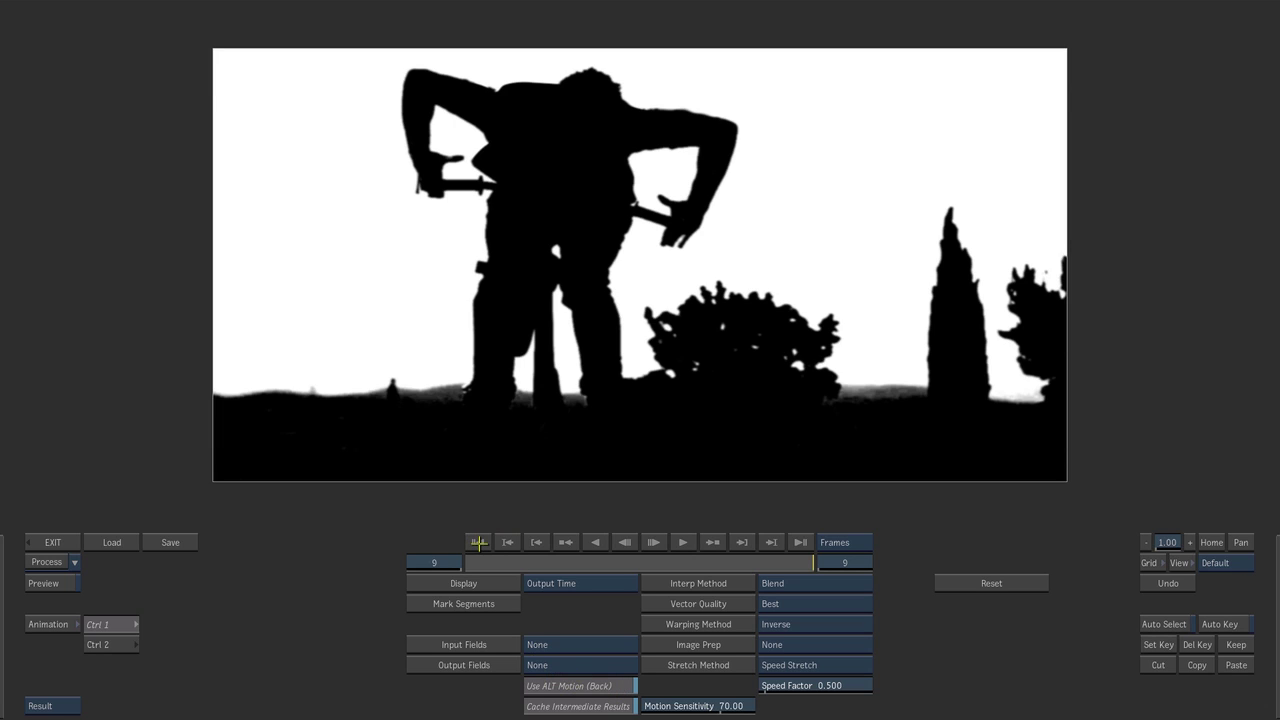
left_click(479, 542)
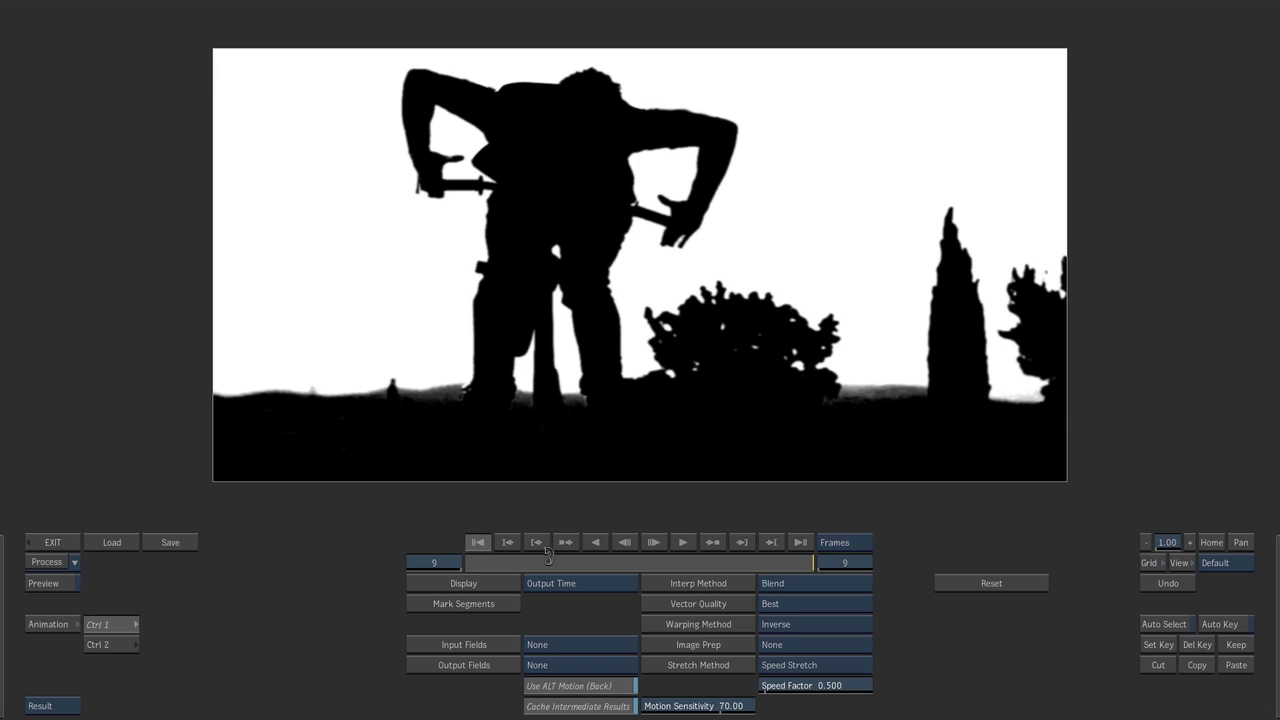
left_click(843, 563)
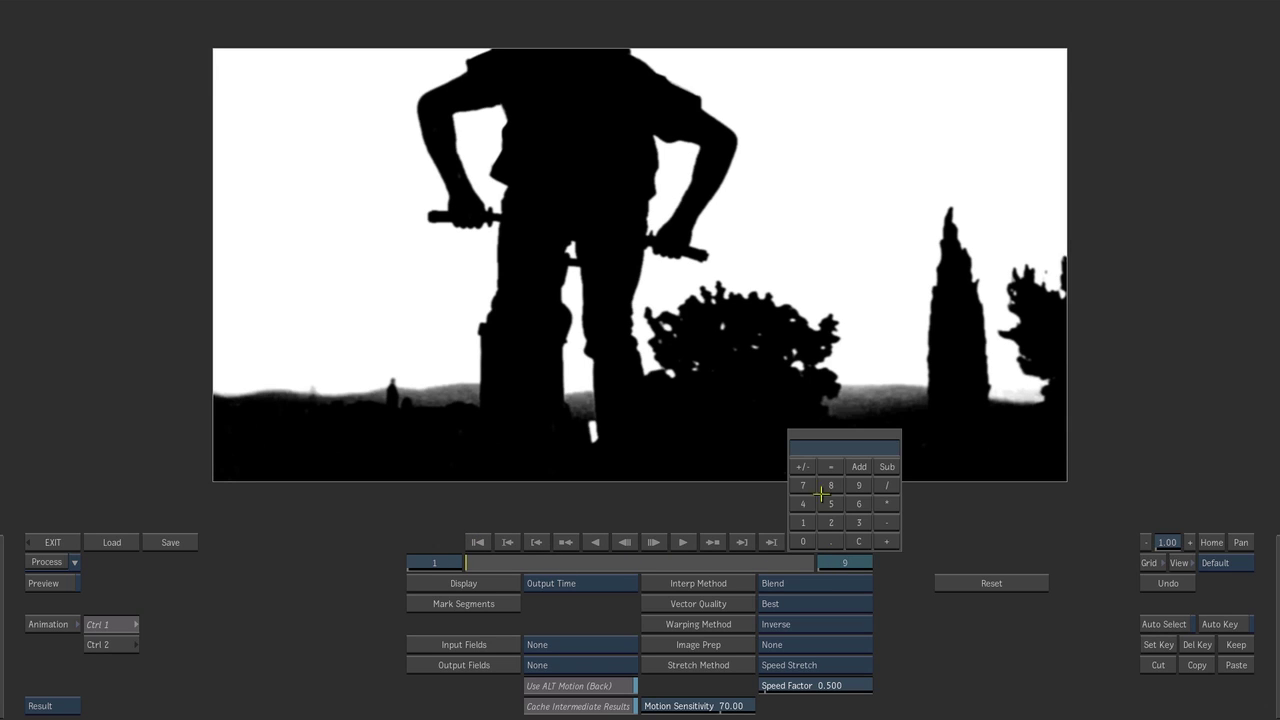
type("18")
key("Return")
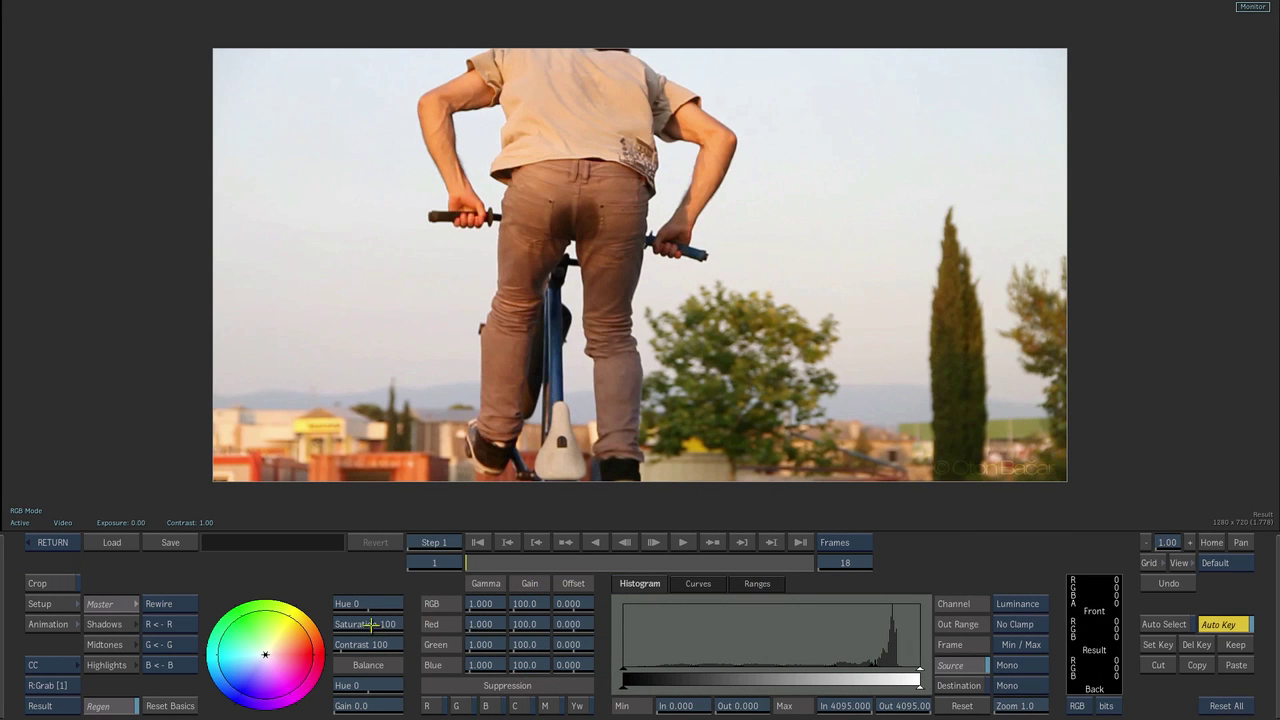
Step: Raise saturation to about 300, shift the colour to Hue 220 / Gain 55, and play Bike_CC_complete_scene
left_click_drag(372, 624, 455, 625)
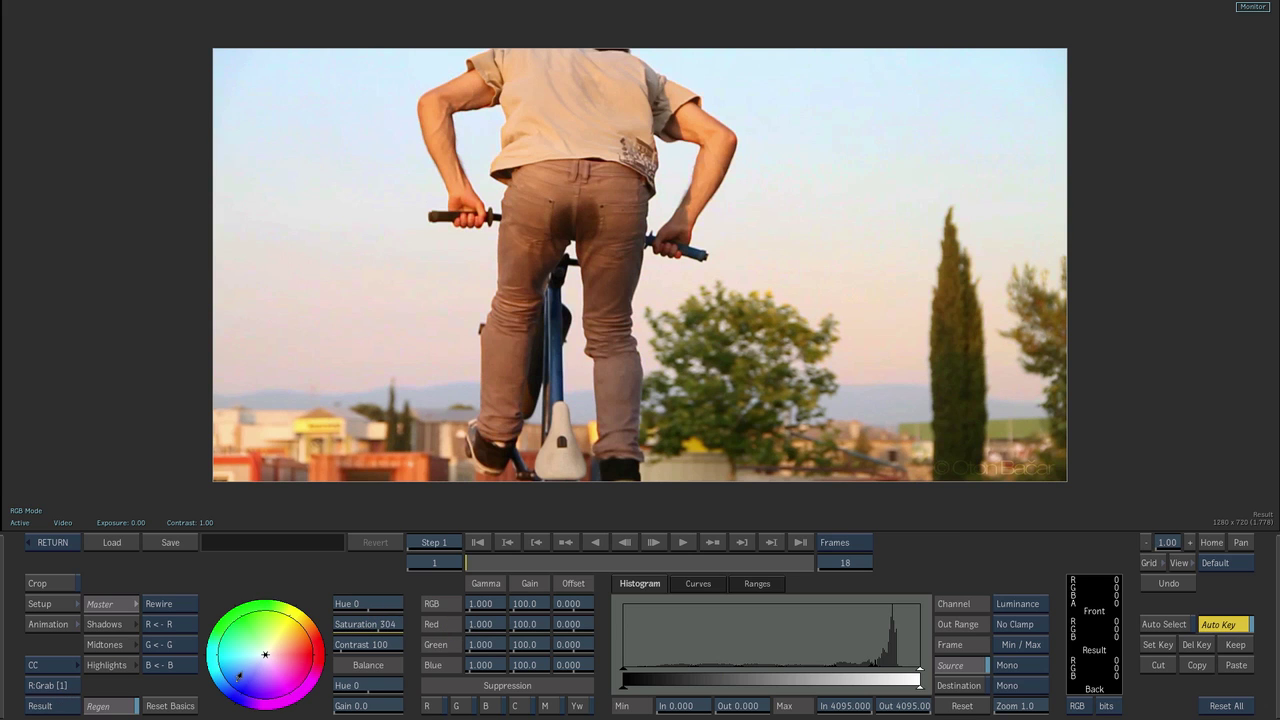
left_click_drag(239, 674, 245, 672)
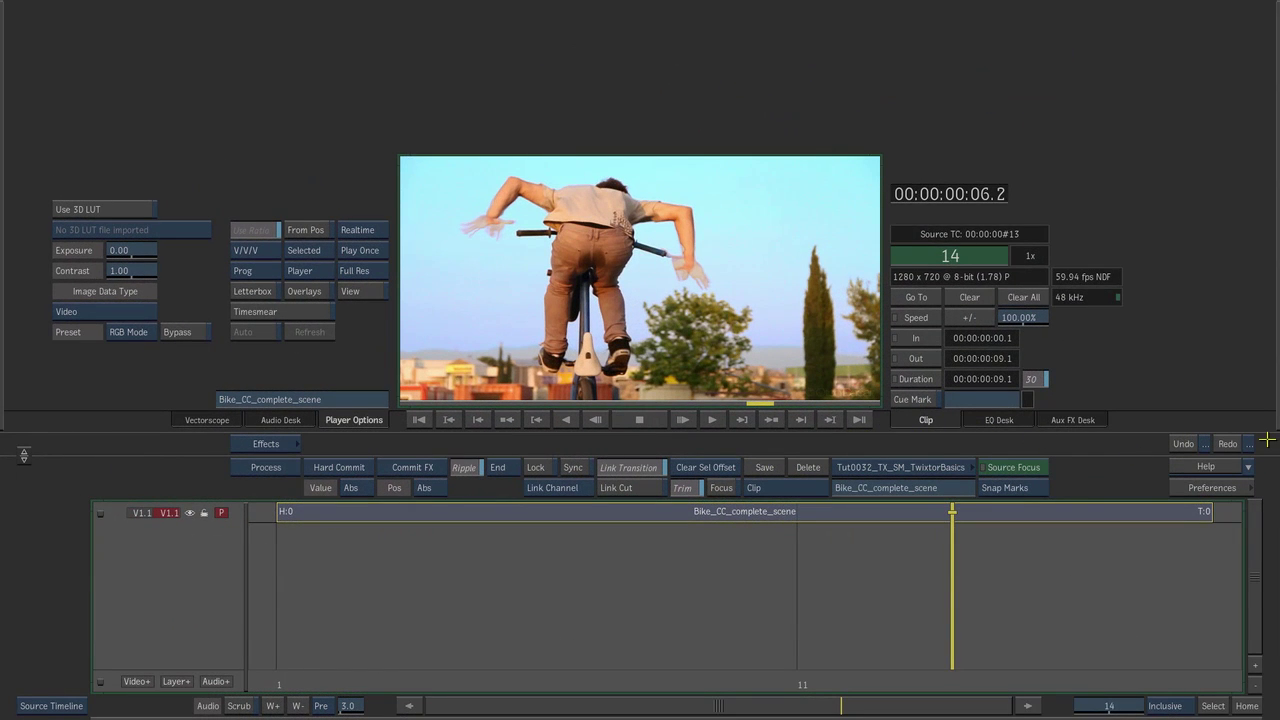
key("space")
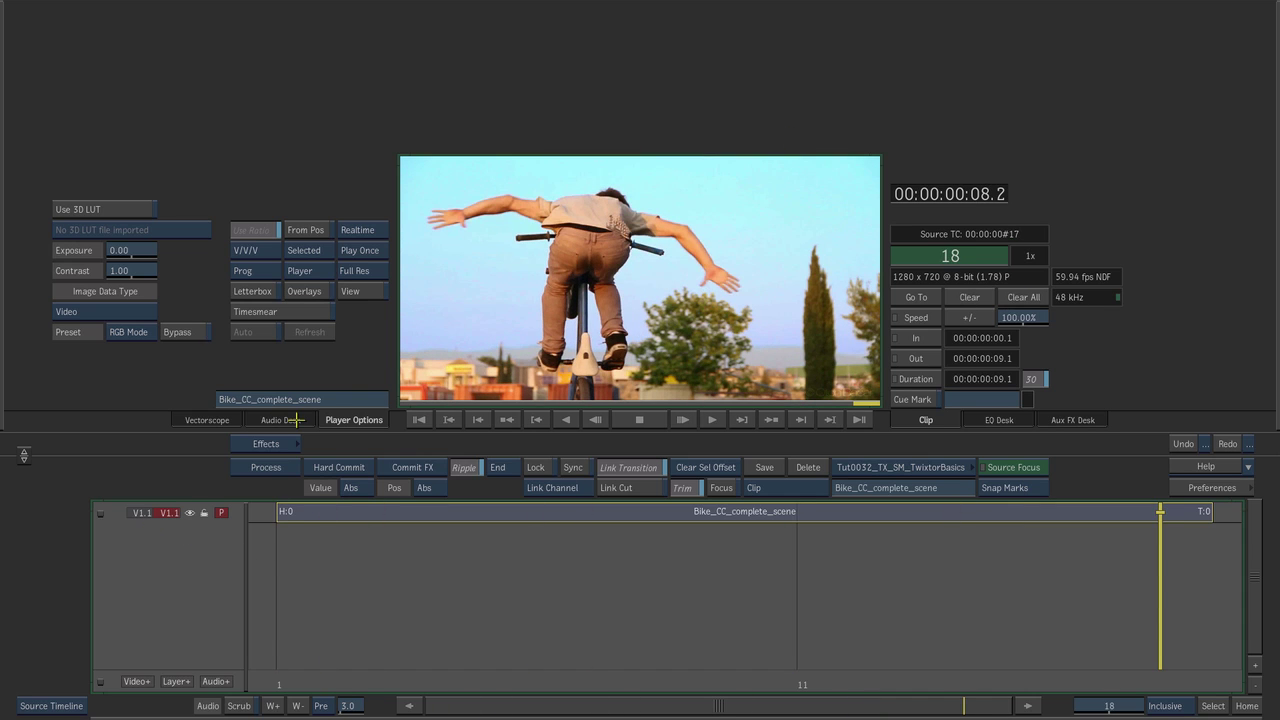
key("Escape")
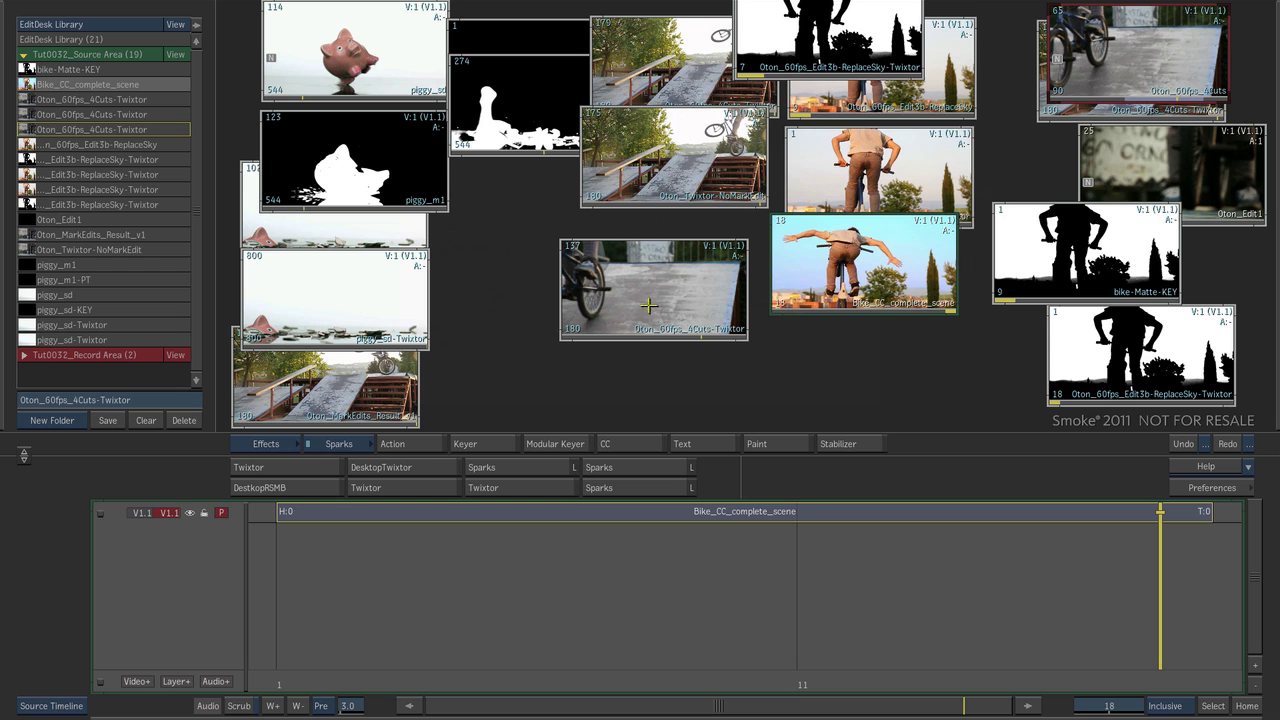
Step: Open Twixtor on the skatepark clip and set the motion blur Compensate amount to 3.005
left_click(603, 119)
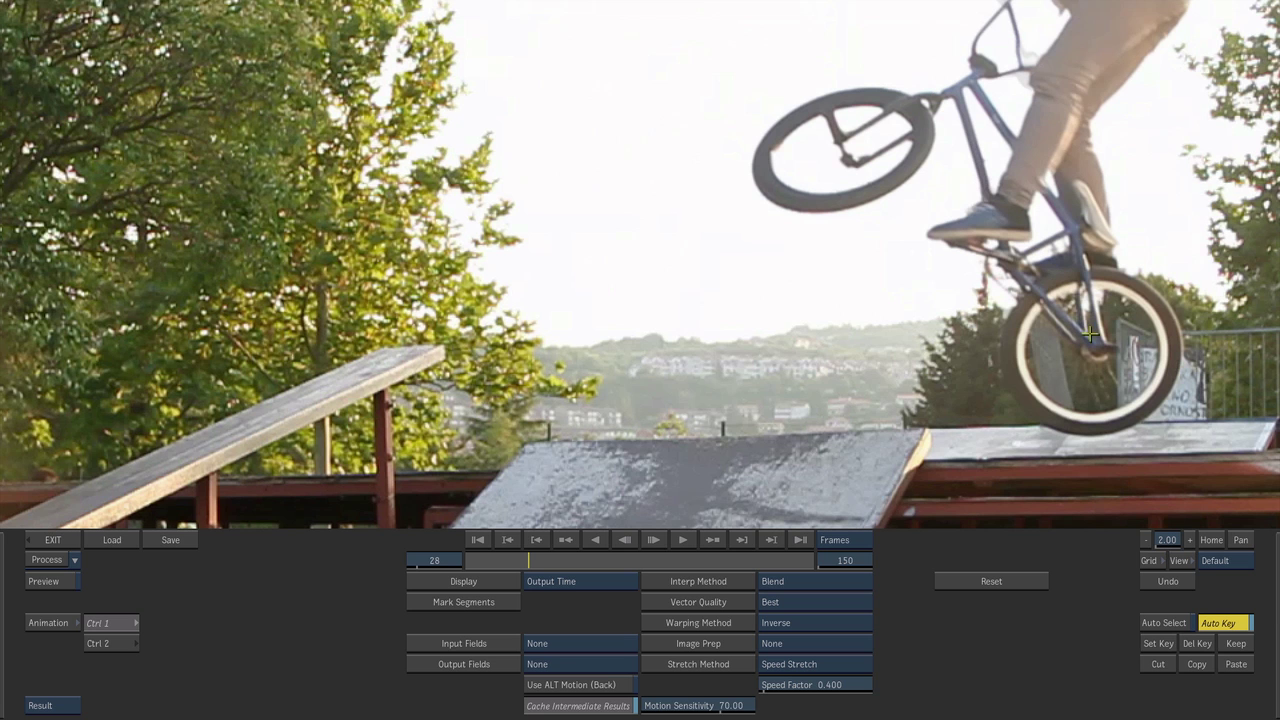
left_click(116, 643)
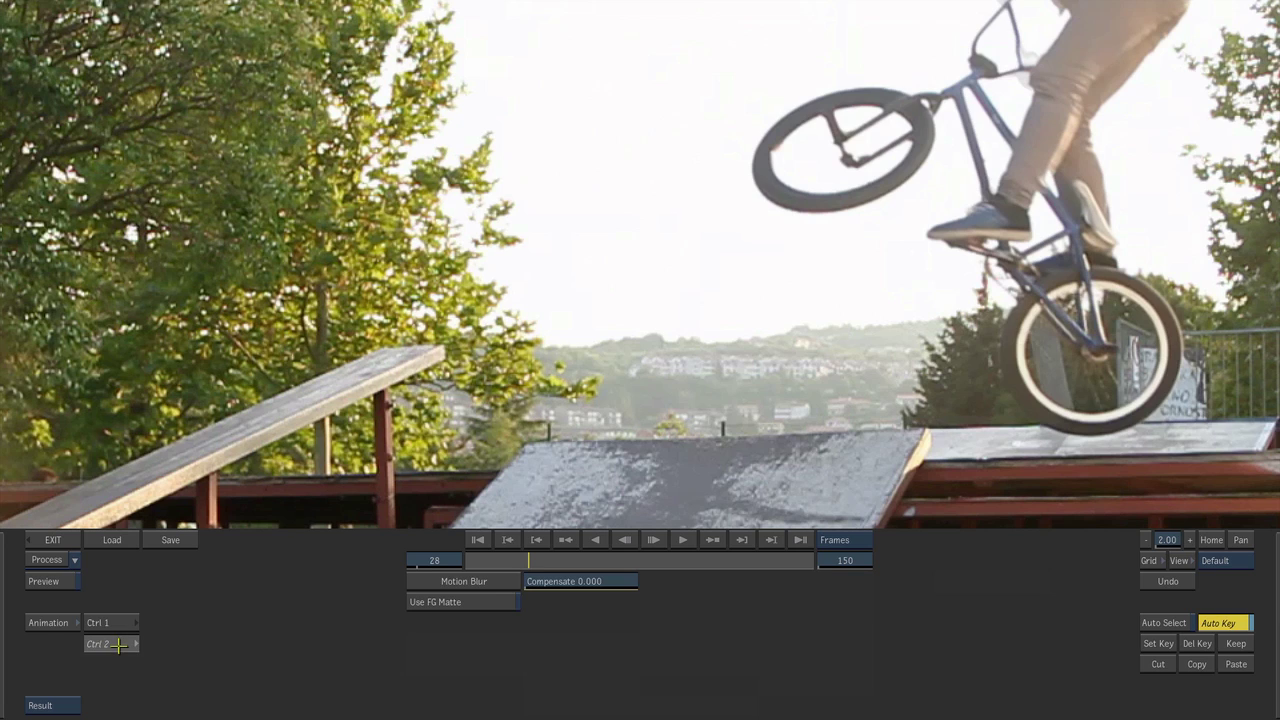
left_click(621, 585)
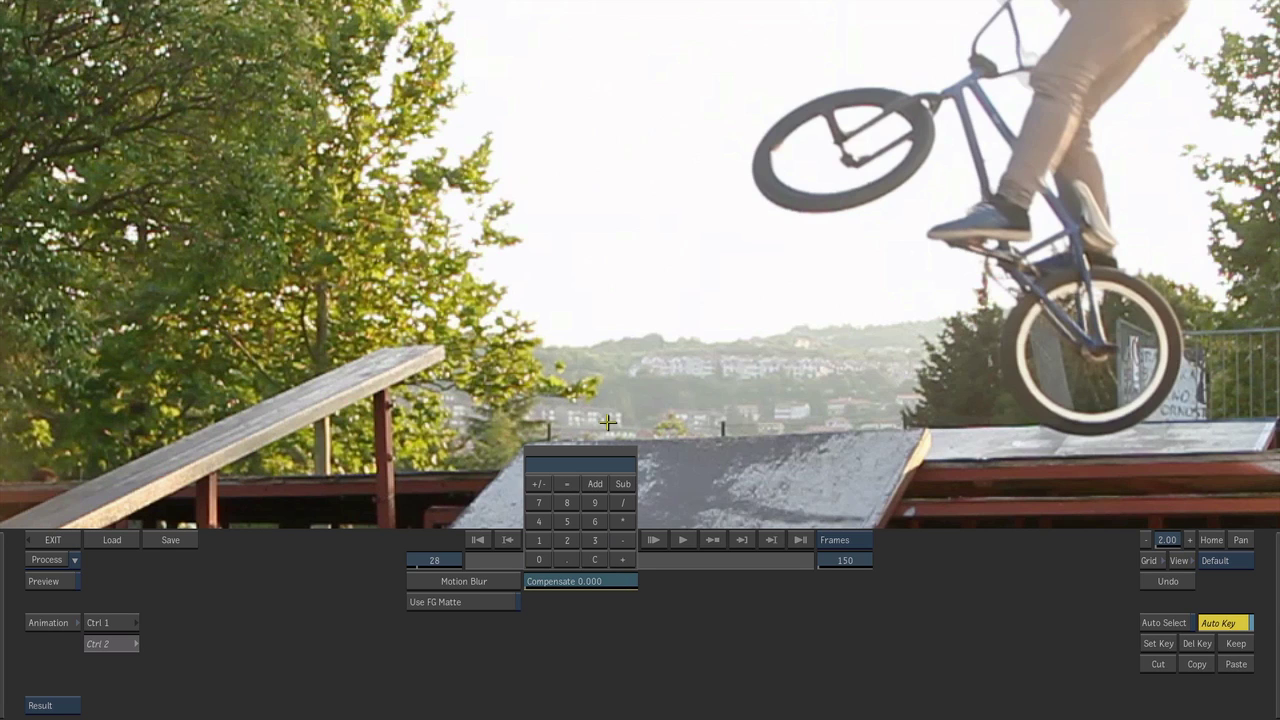
type("3")
key("Return")
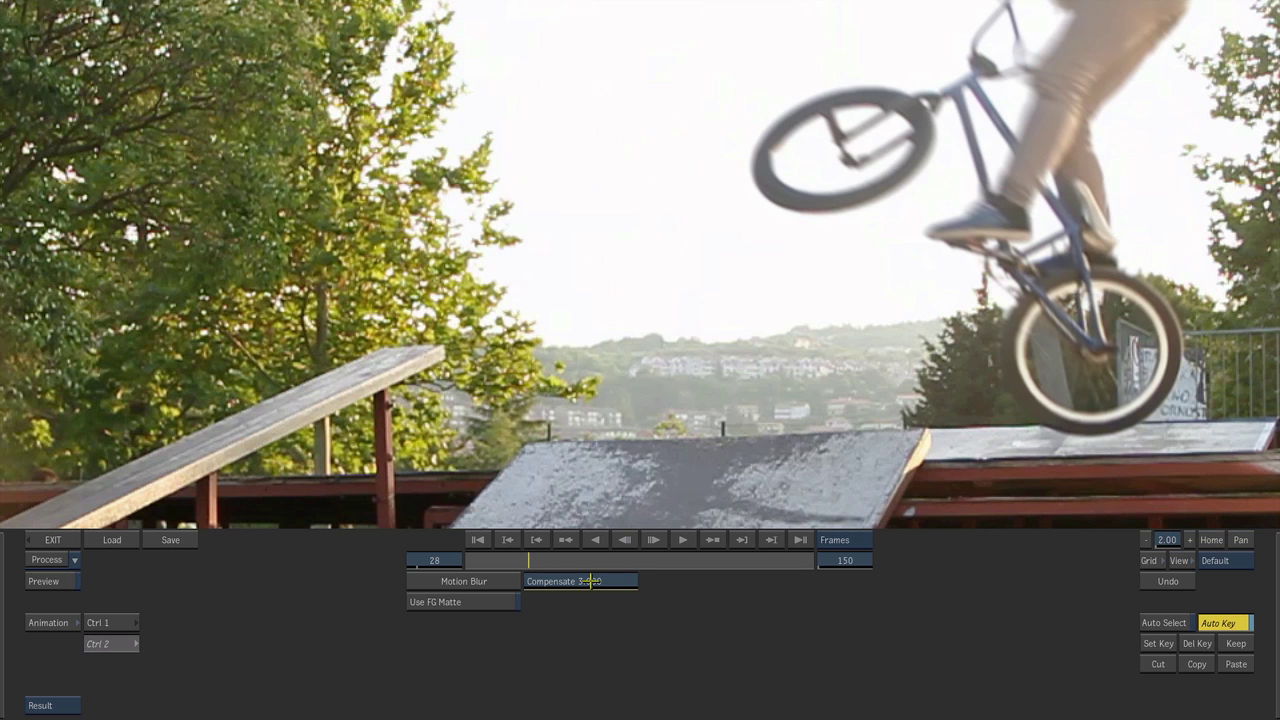
left_click_drag(590, 581, 581, 546)
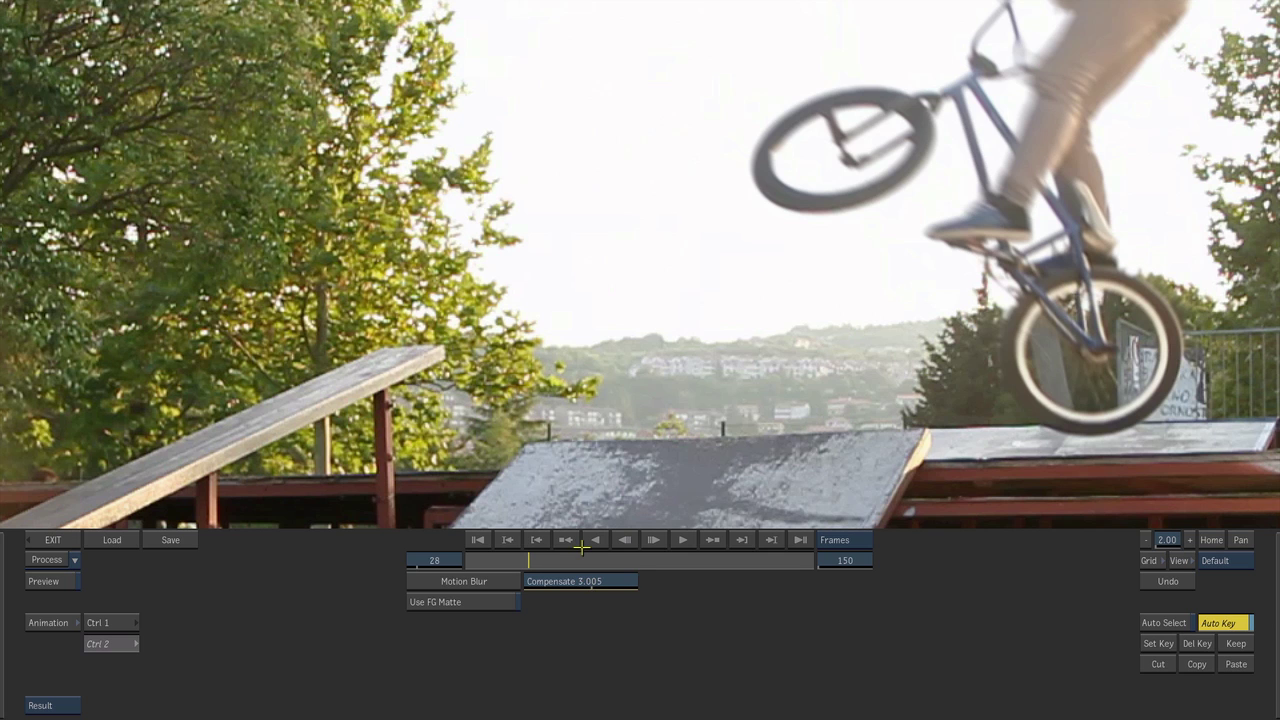